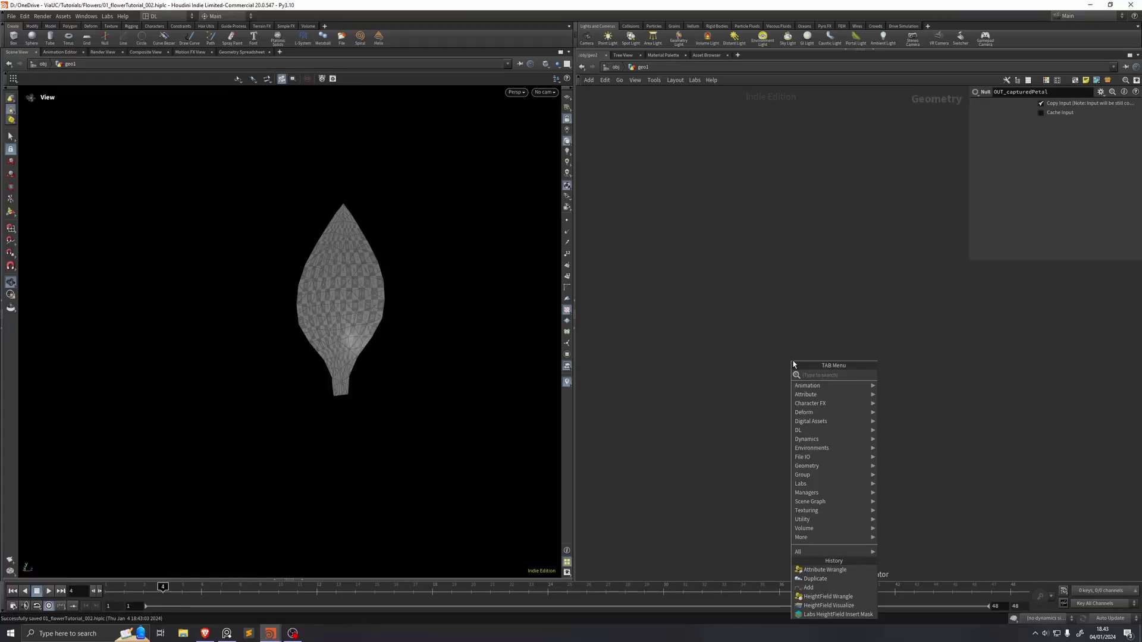
- Add a Point Generate node to the empty network area and set its number of points to 137
type("point gen")
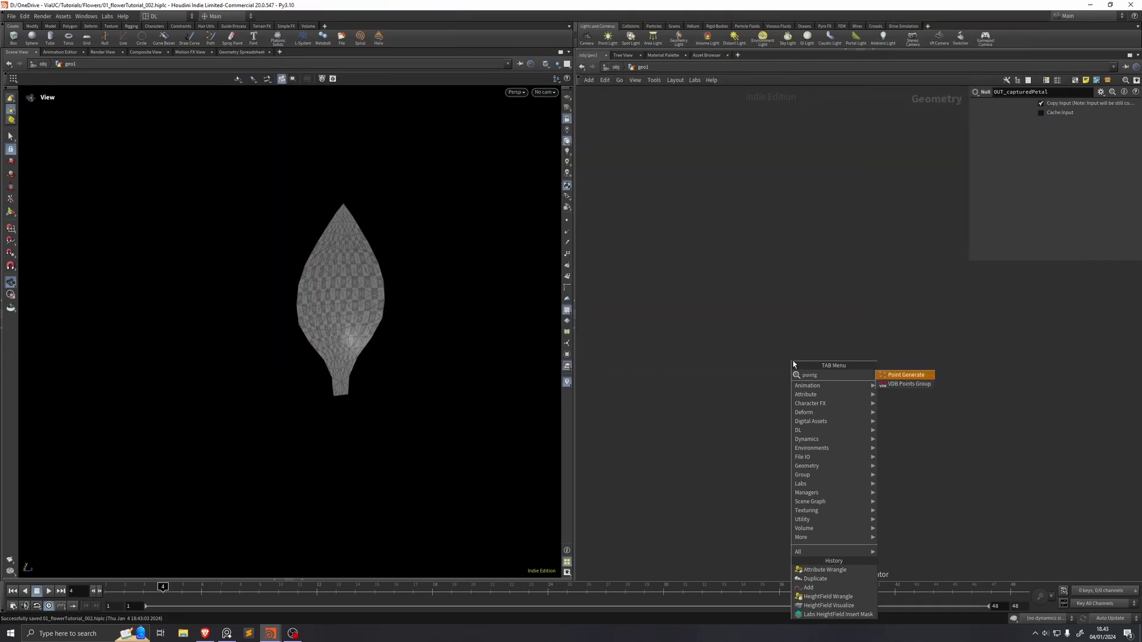
key("Return")
left_click(785, 357)
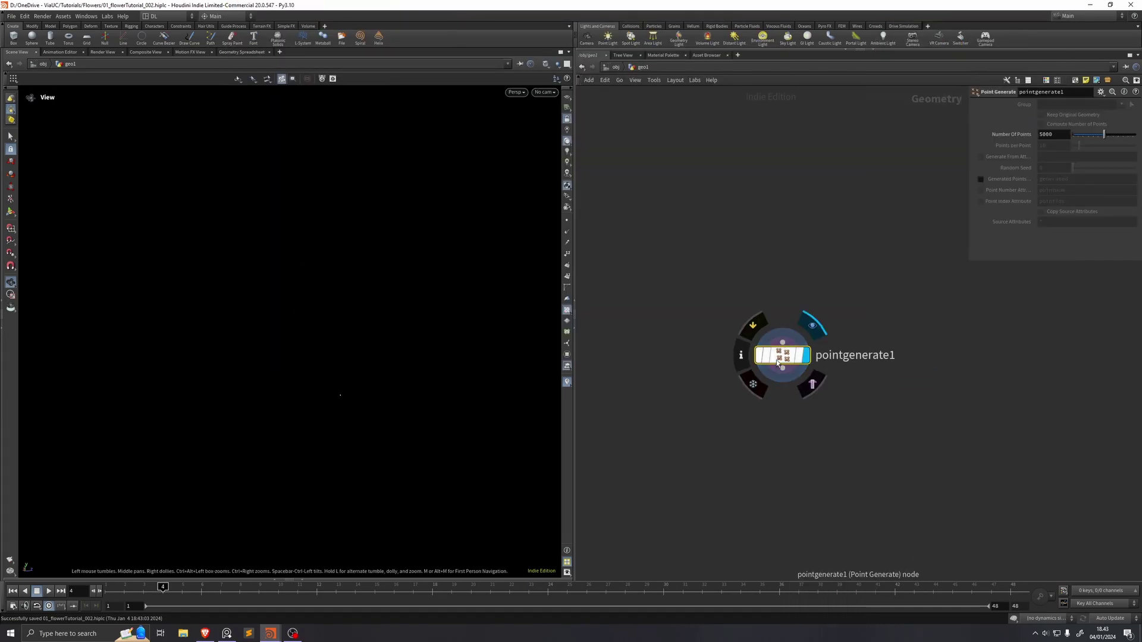
left_click(1058, 134)
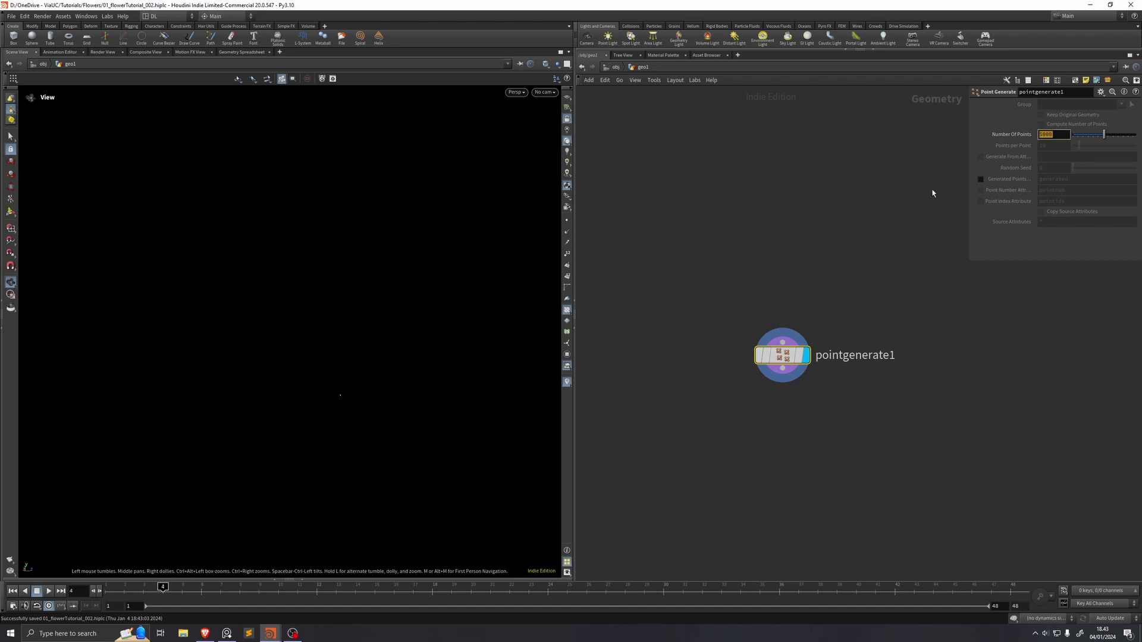
type("137")
key("Return")
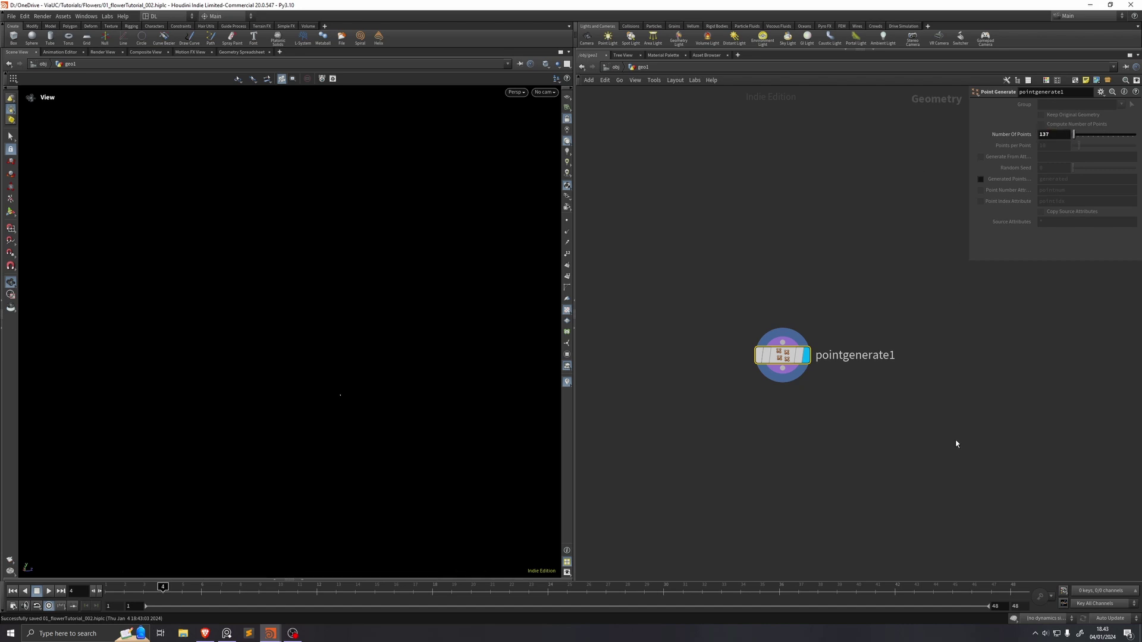
- Append an Attribute Wrangle to the Point Generate node and declare int num = i@numpt; in its VEX code
key("Tab")
type("atwra")
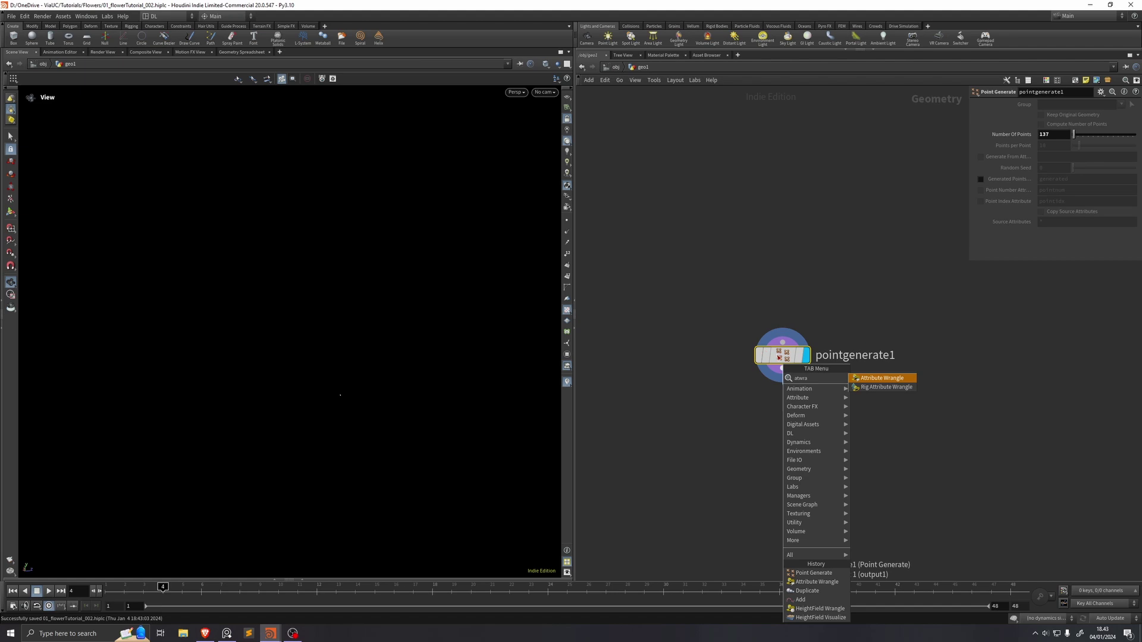
key("Return")
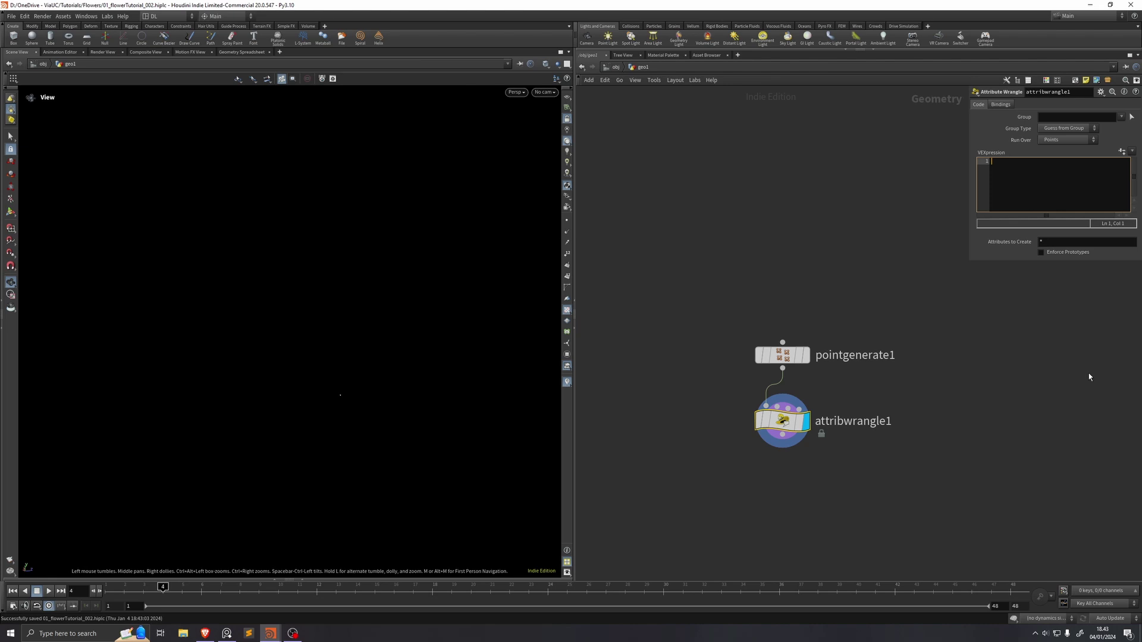
type("int num")
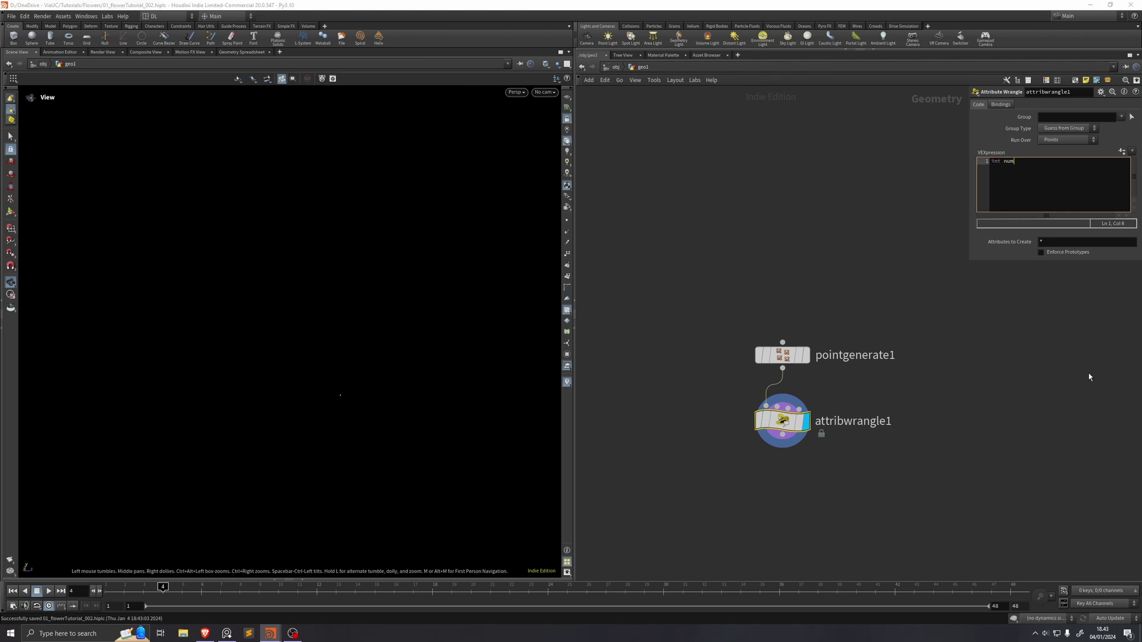
type(" = i@numpt;")
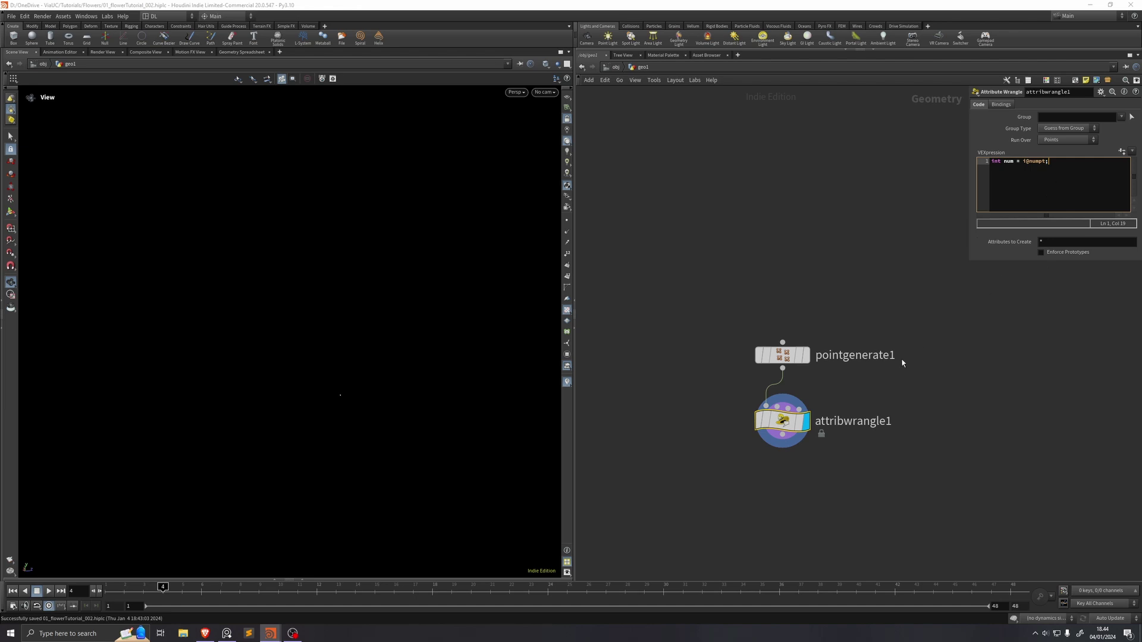
middle_click_drag(783, 420, 858, 397)
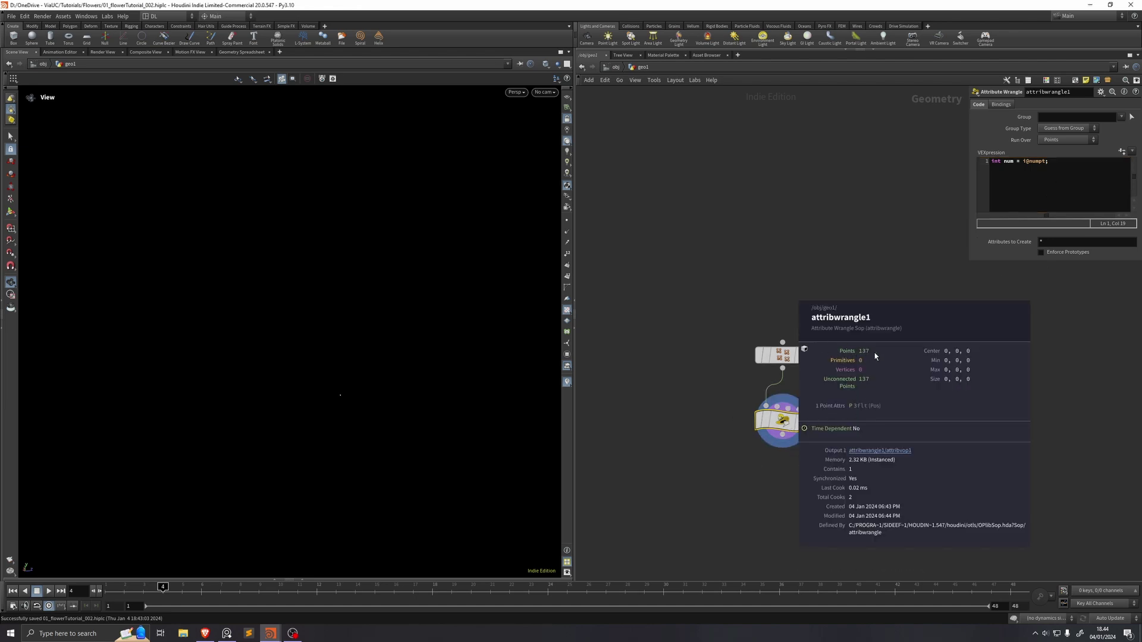
middle_click_drag(863, 352, 863, 352)
- Add the VEX lines float u = i@ptnum/num; and f@u = u; below the num declaration
left_click(1060, 163)
key("Return")
key("Return")
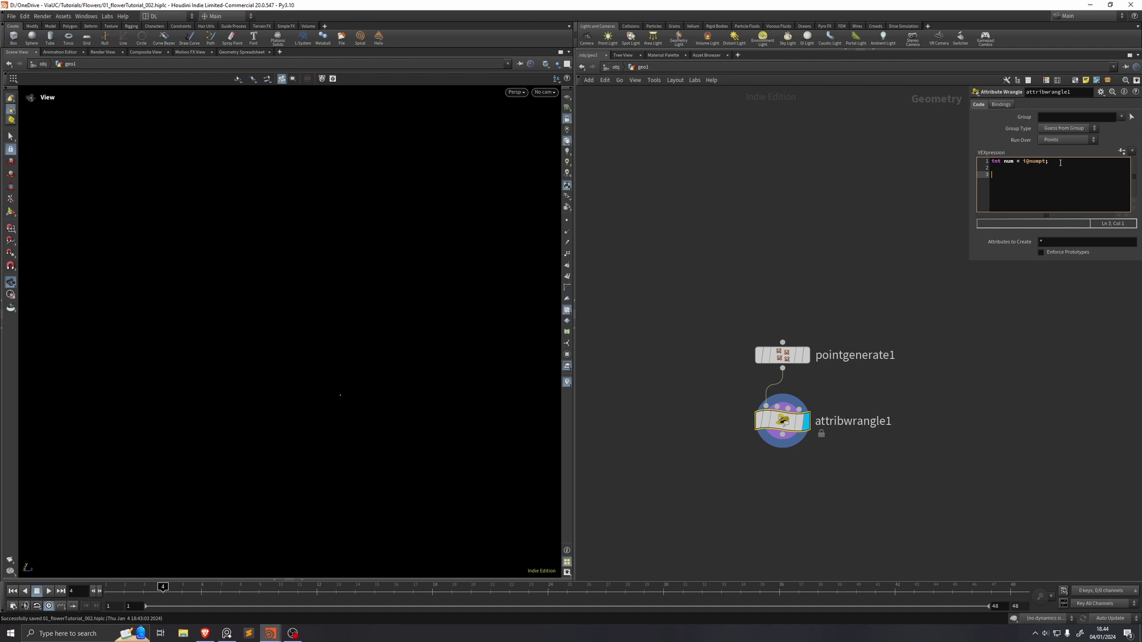
type("float u =")
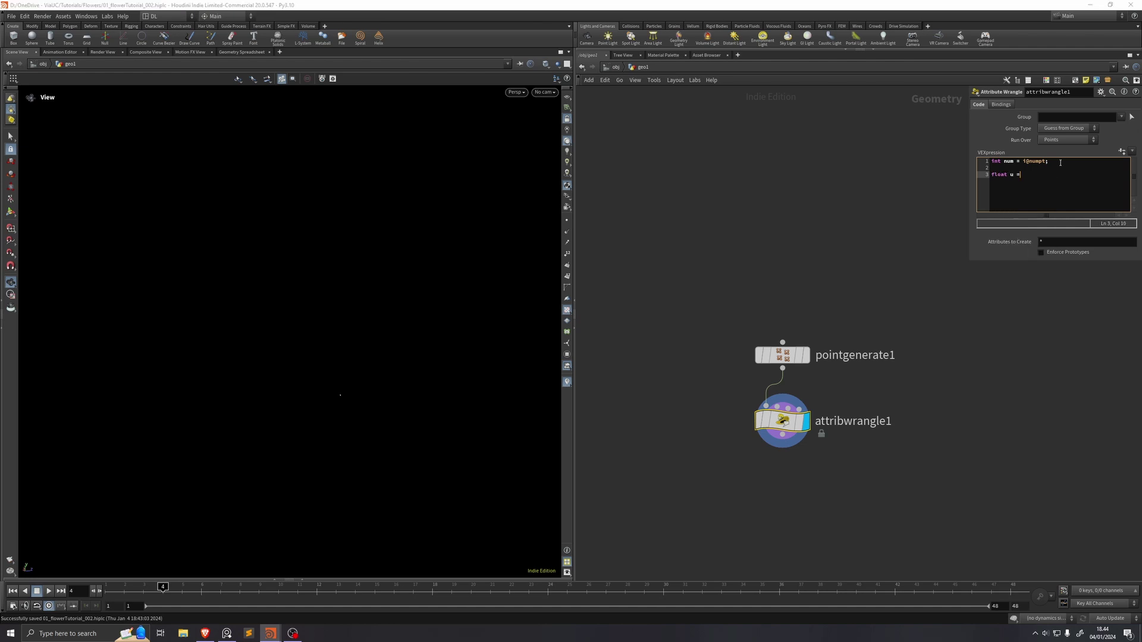
type(" i@ptnum/num;")
key("Return")
type("f@u = u;")
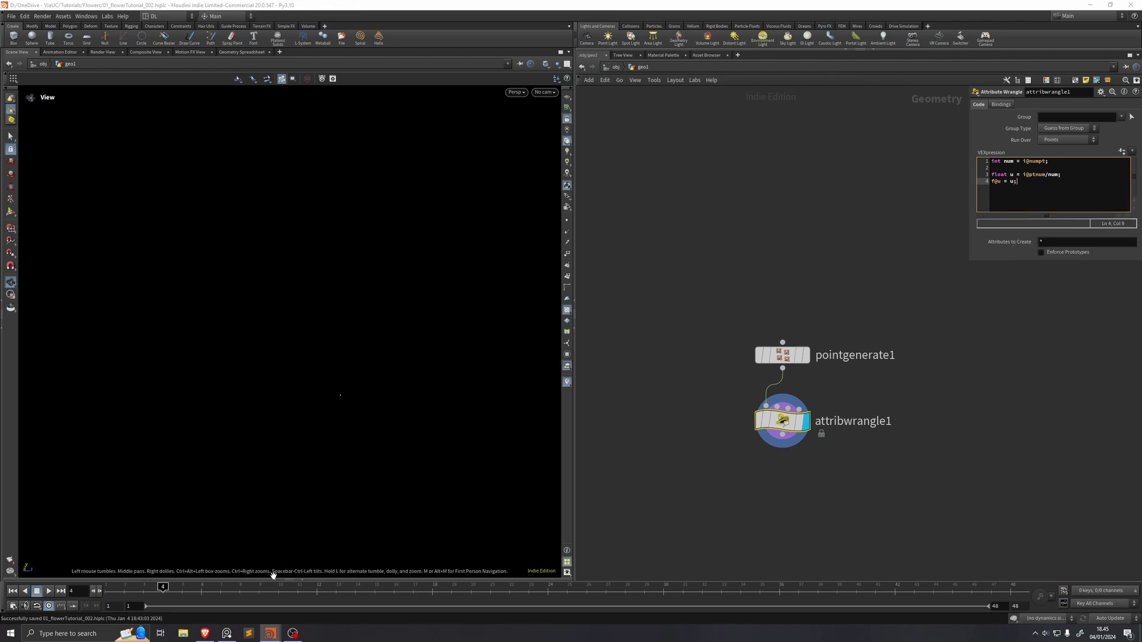
- Reveal and enlarge the geometry spreadsheet below the viewport and sort the points by the u attribute
left_click(273, 576)
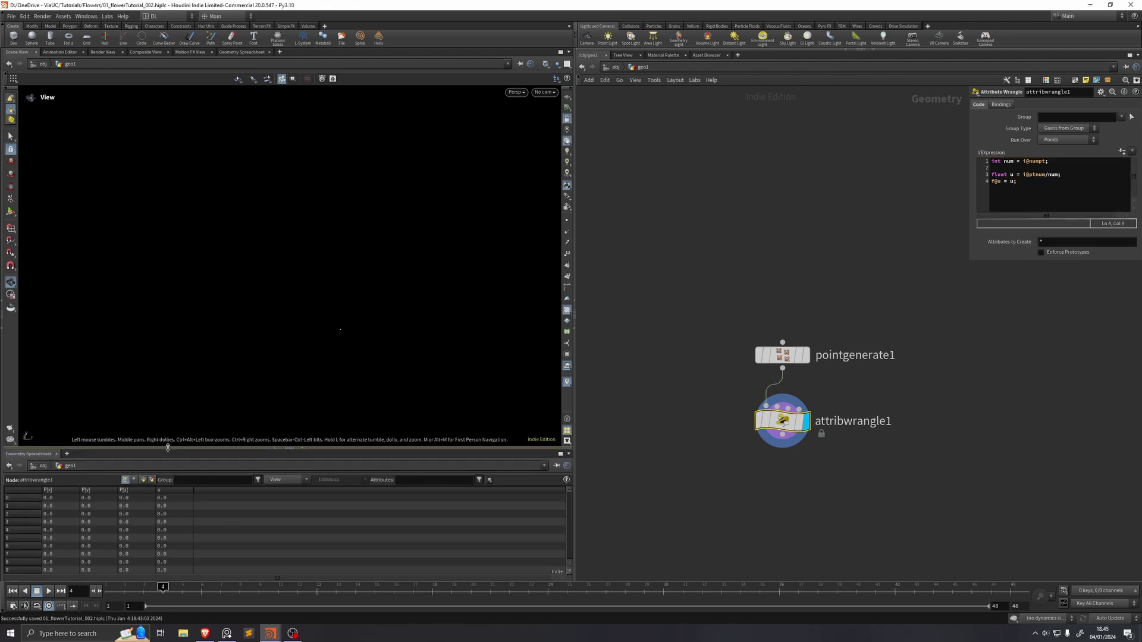
left_click_drag(167, 448, 169, 351)
left_click(170, 393)
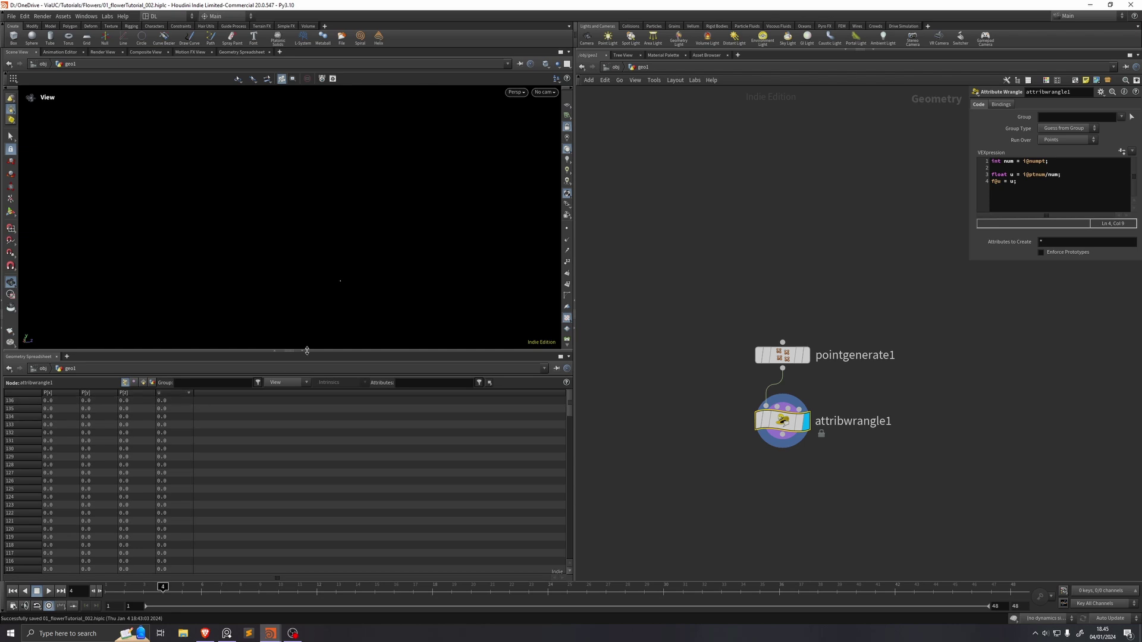
- Cast the point number to float in the u line as float(i@ptnum)/num and re-sort the points by u
left_click(1024, 175)
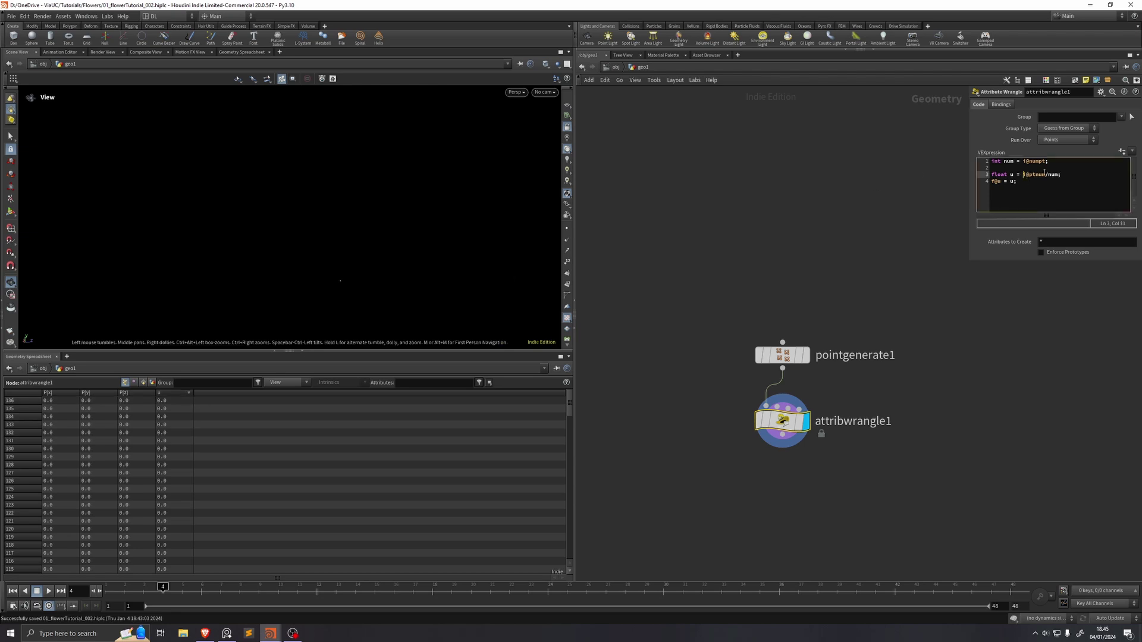
type("float(")
key("Right")
key("Right")
key("Right")
key("Right")
key("Right")
key("Right")
key("Right")
type(")")
left_click(181, 394)
left_click(181, 394)
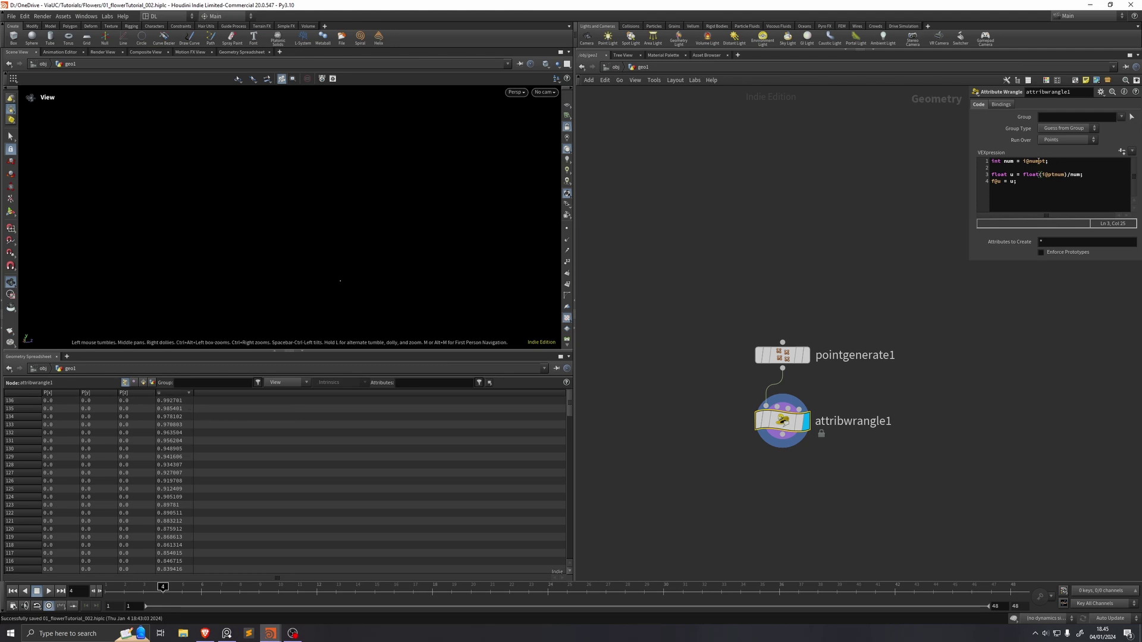
- Change the divisor in the u line to (num-1) and re-sort the points by u
middle_click(781, 425)
left_click(1078, 175)
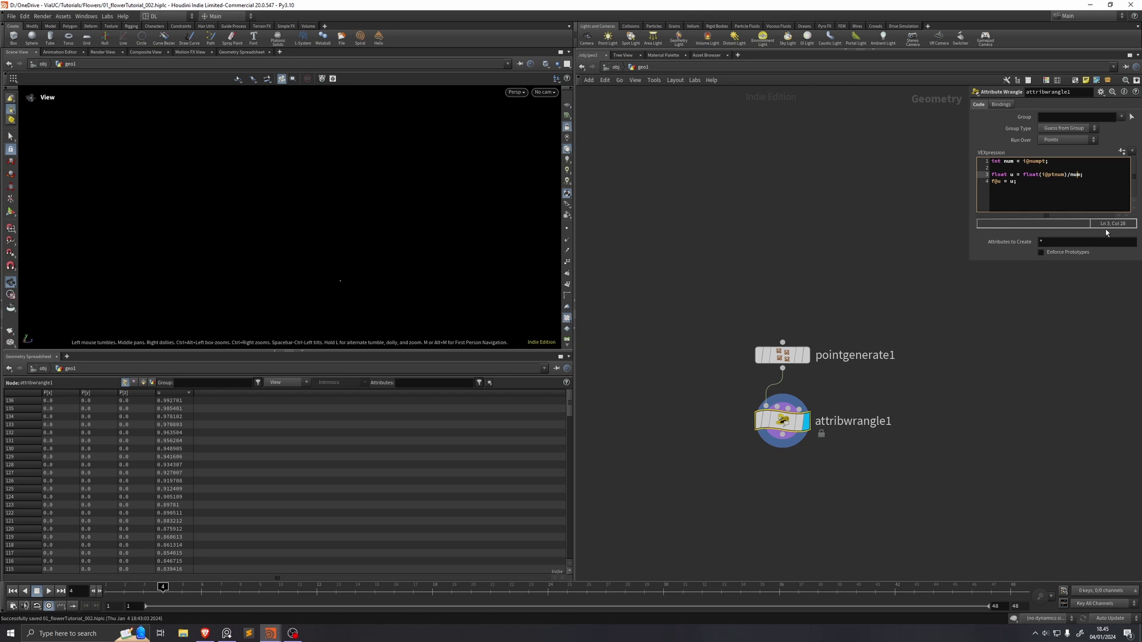
type(")/(")
left_click(169, 394)
left_click(171, 394)
- Add the VEX line float x = sin(radians(137.5)*i@ptnum)*u; below the u attribute lines
left_click(1049, 192)
key("Return")
key("Return")
type("float x =")
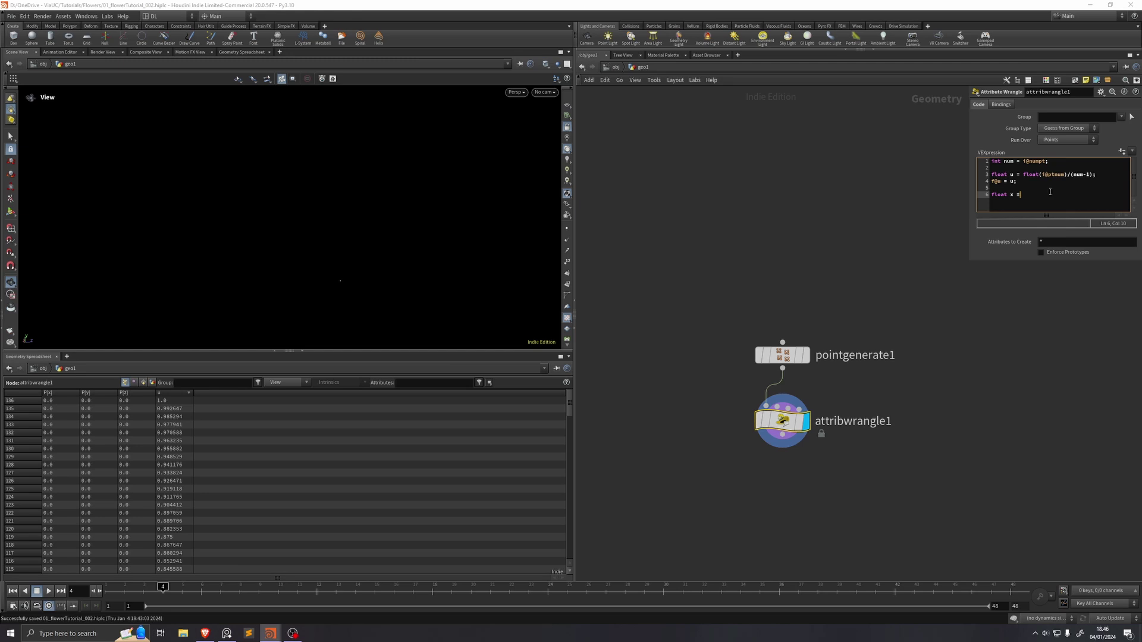
type(" sin(radia")
key("Return")
key("Right")
key("Right")
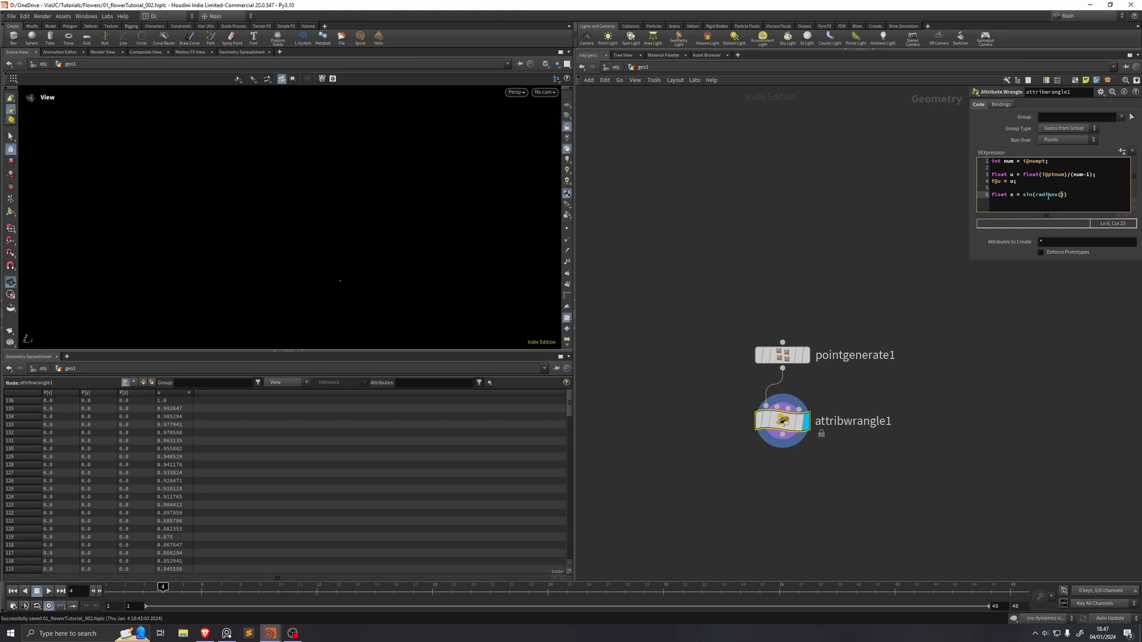
type("137.")
type("5)*i@ptnum")
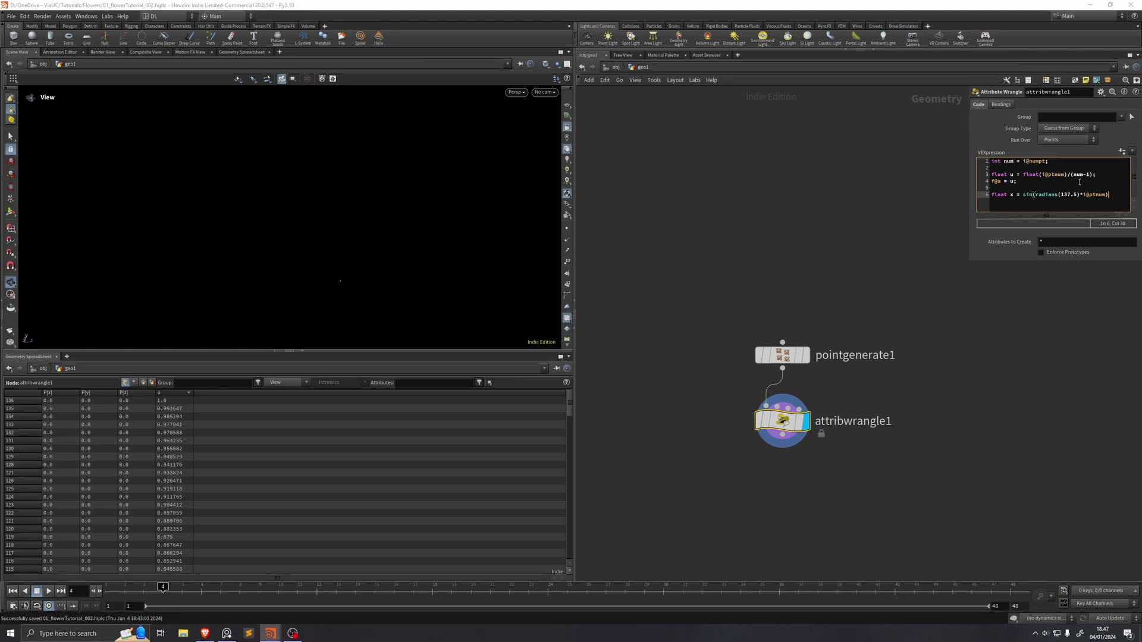
type(")*u;")
- Assign the point position from x with the VEX line v@P = set(x,0,0); at the end of the code
key("Return")
key("Return")
type("v")
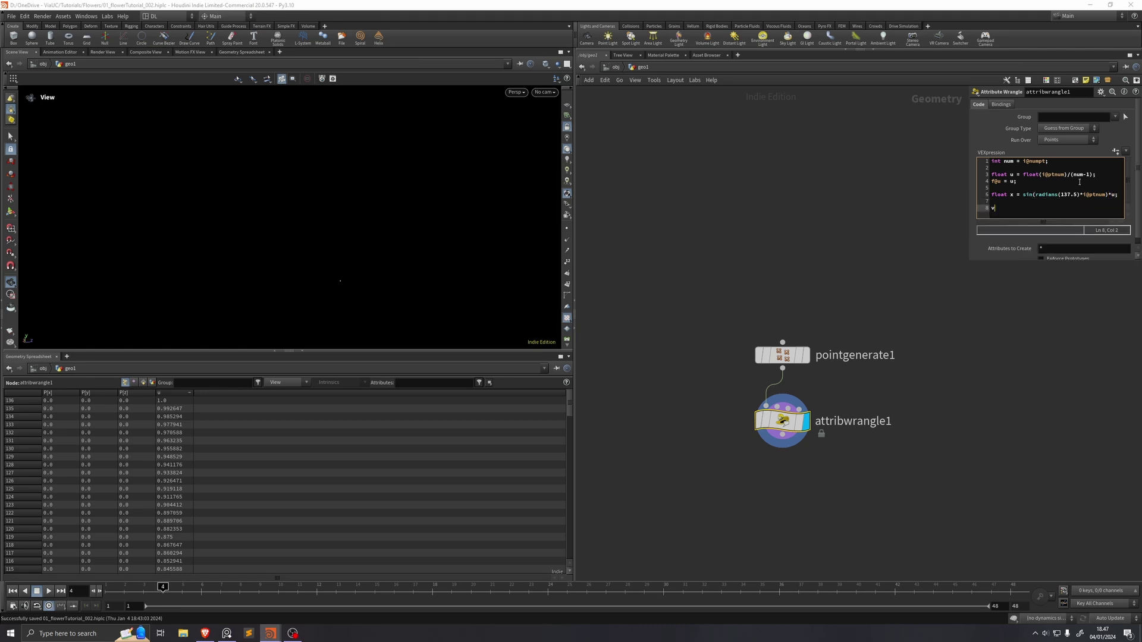
type("@P = set()")
type("x,0,0")
type(";")
left_click_drag(416, 309, 502, 255)
- Add float z = cos(radians(137.5)*i@ptnum)*u; below the x line and change the position to set(x,0,z)
left_click(1119, 194)
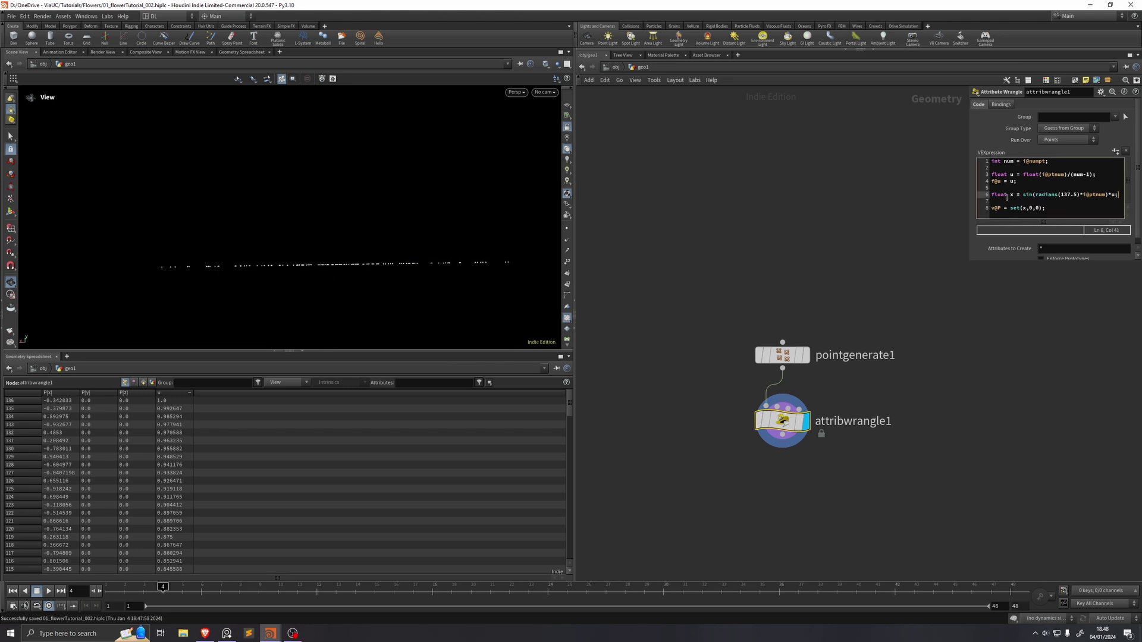
key("Return")
type("float z = ")
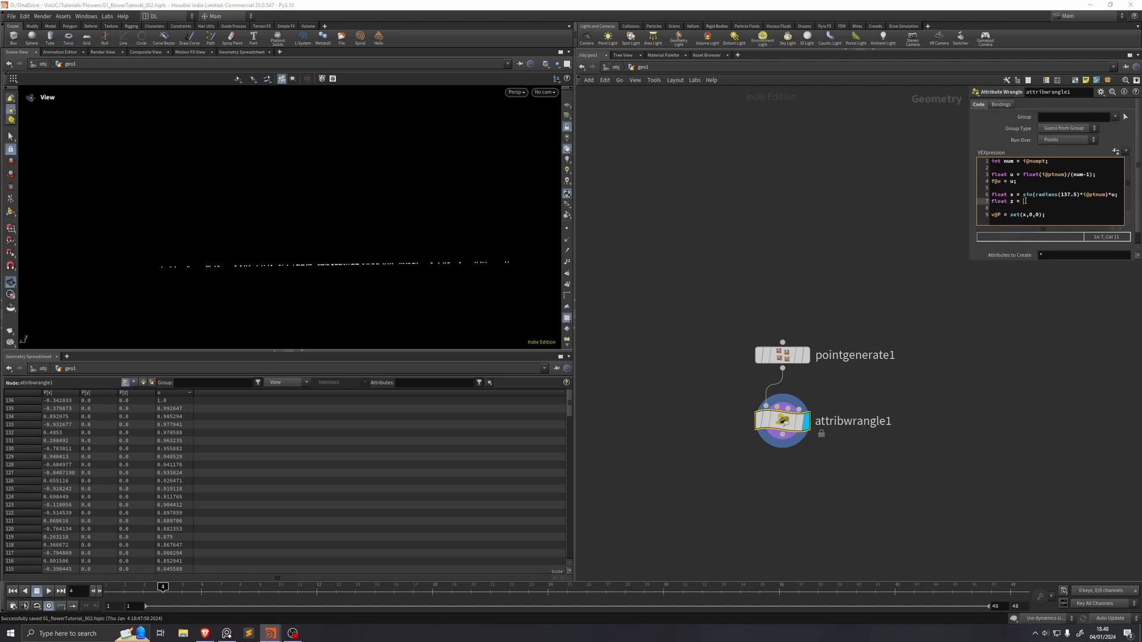
type("cos(radians(")
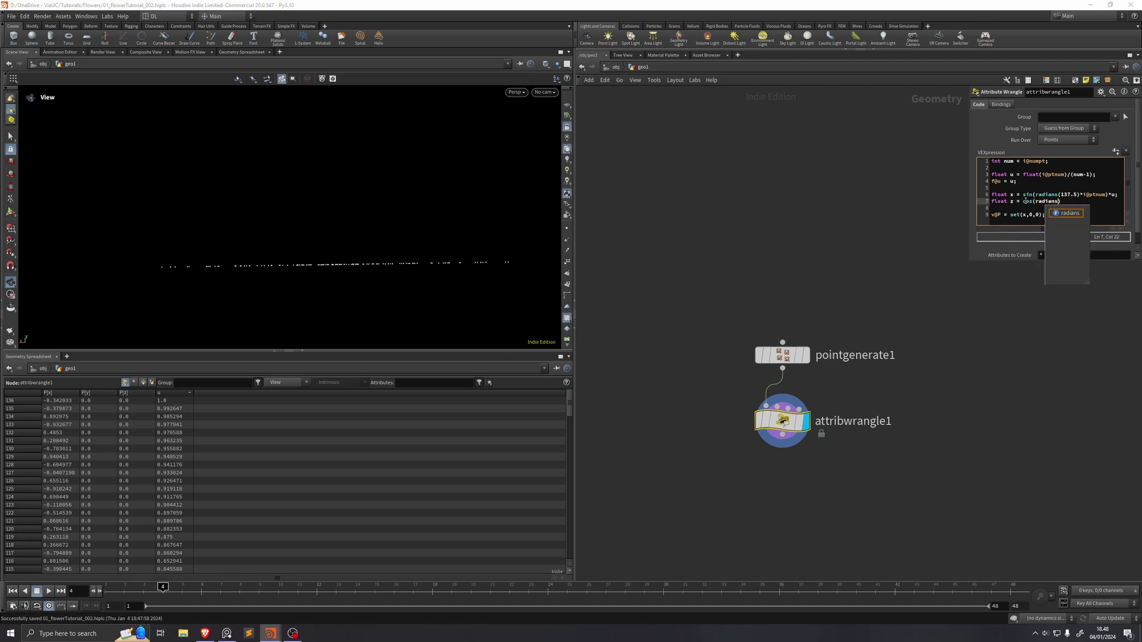
type("137.5)*i@ptnum)*u;")
left_click(1039, 215)
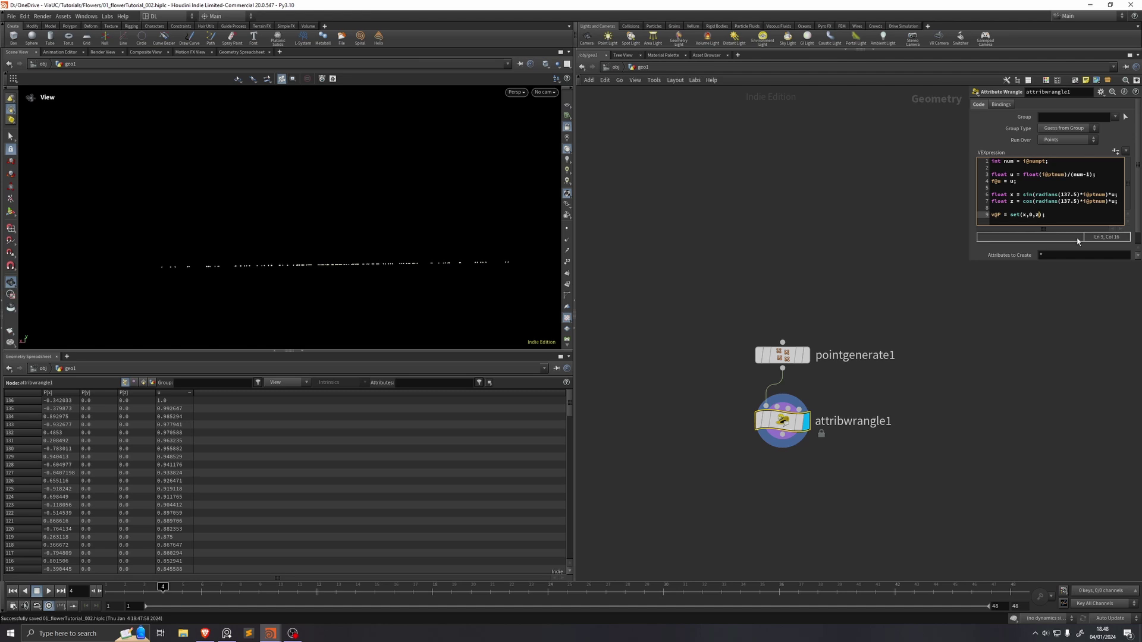
left_click_drag(315, 161, 314, 255)
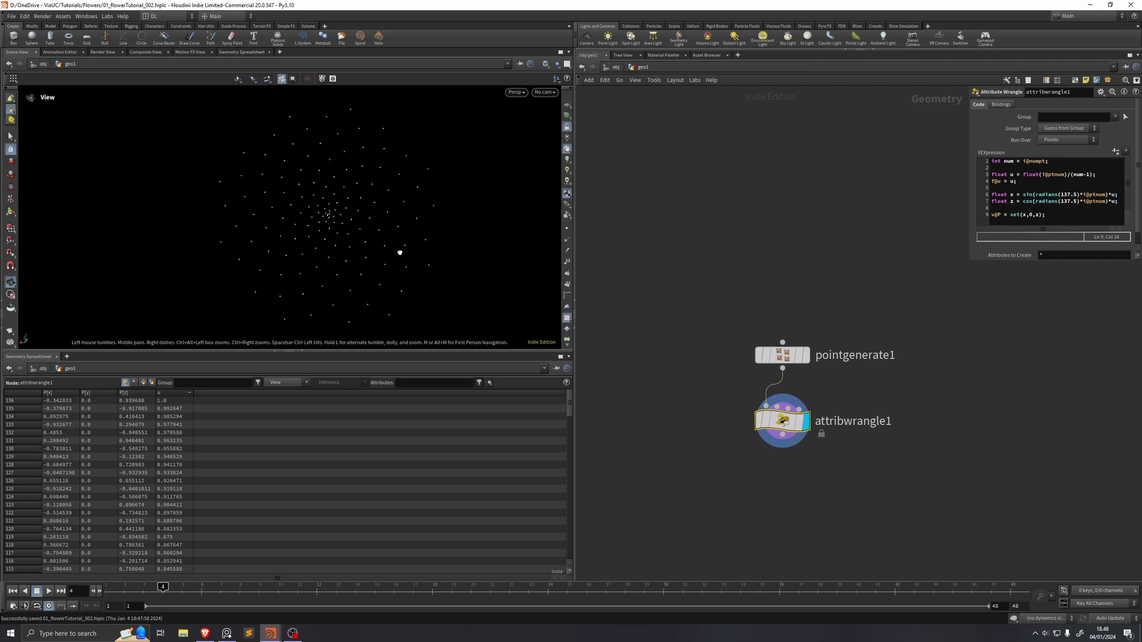
left_click_drag(288, 184, 395, 302)
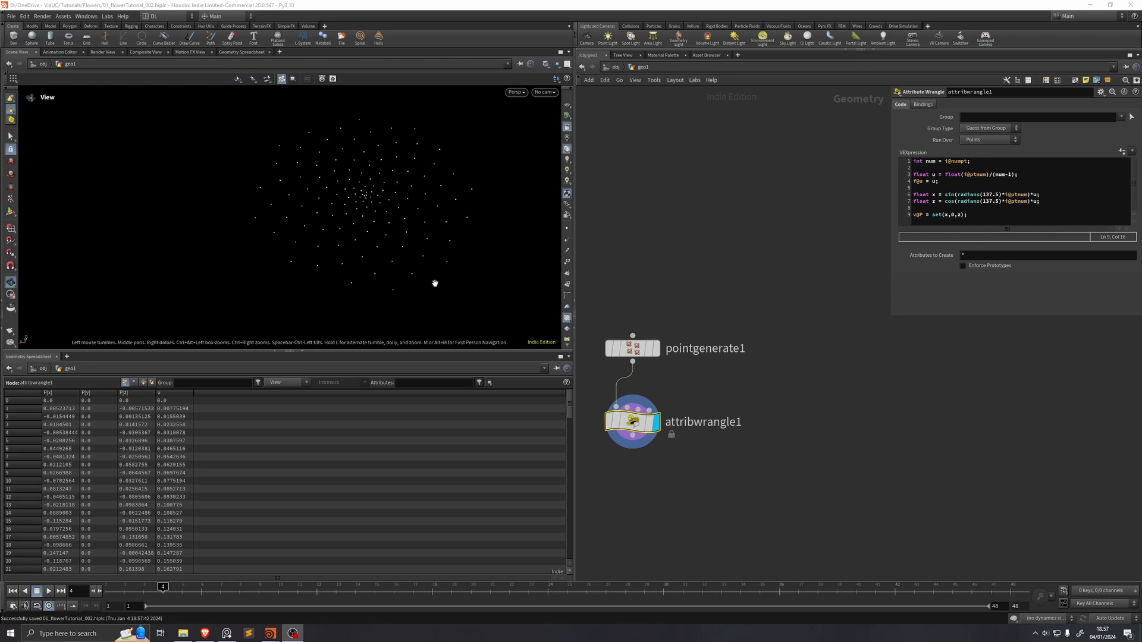
- Declare float angle = chf("angle"); above the x line and generate the wrangle's spare parameter for it
left_click(654, 455)
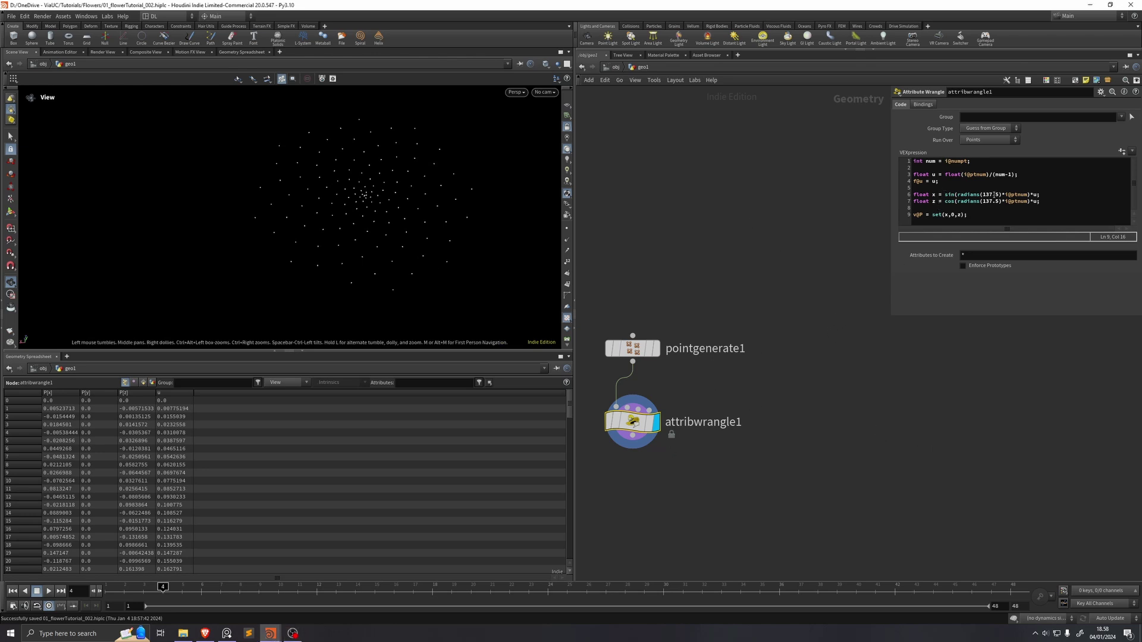
left_click_drag(984, 195, 997, 195)
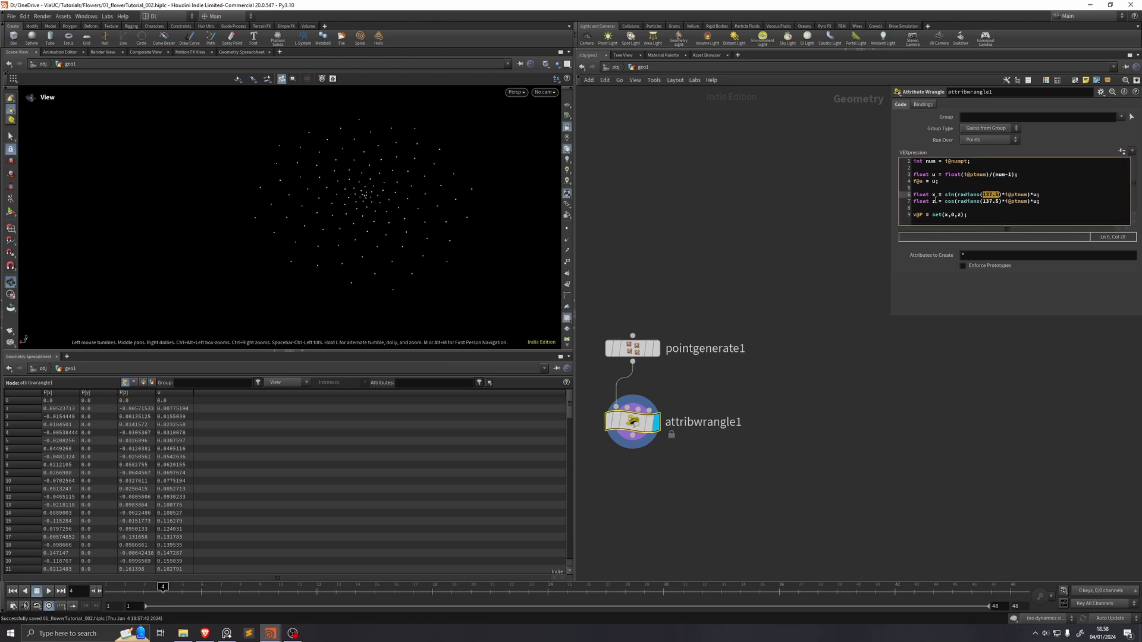
left_click(949, 187)
key("Return")
key("Return")
key("Up")
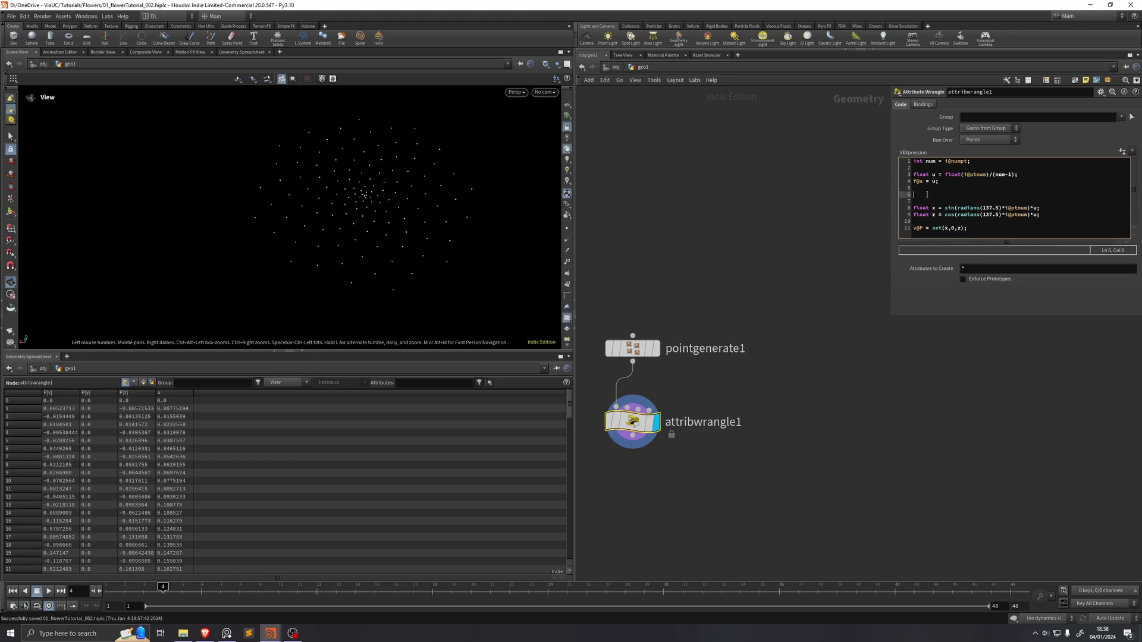
type("float angle = chf(\"angle\")")
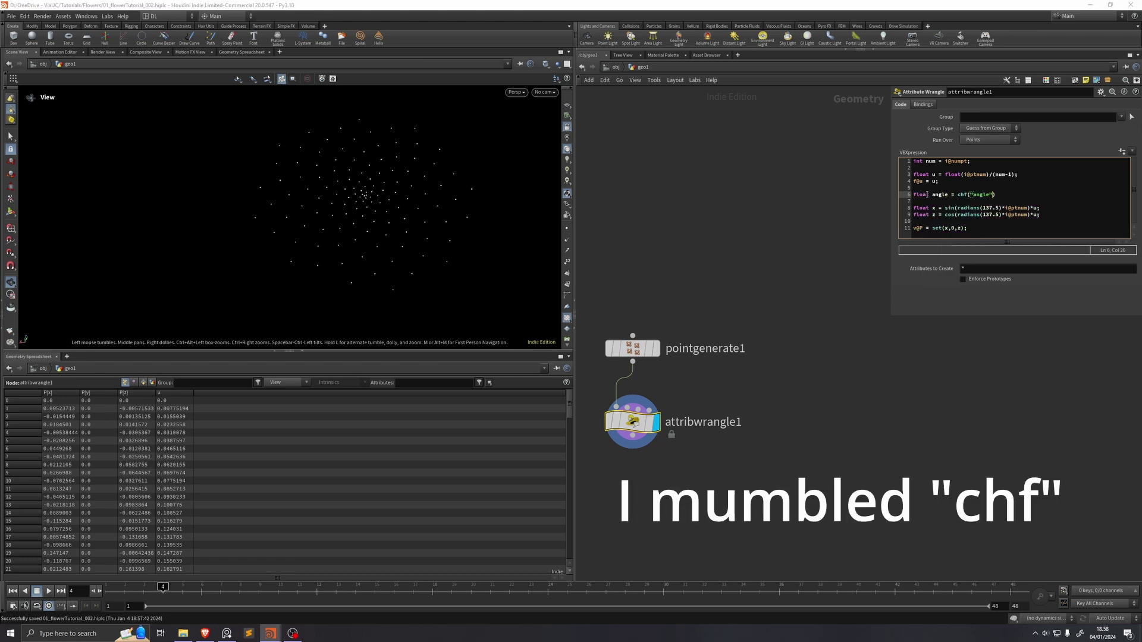
type(";")
left_click(1121, 151)
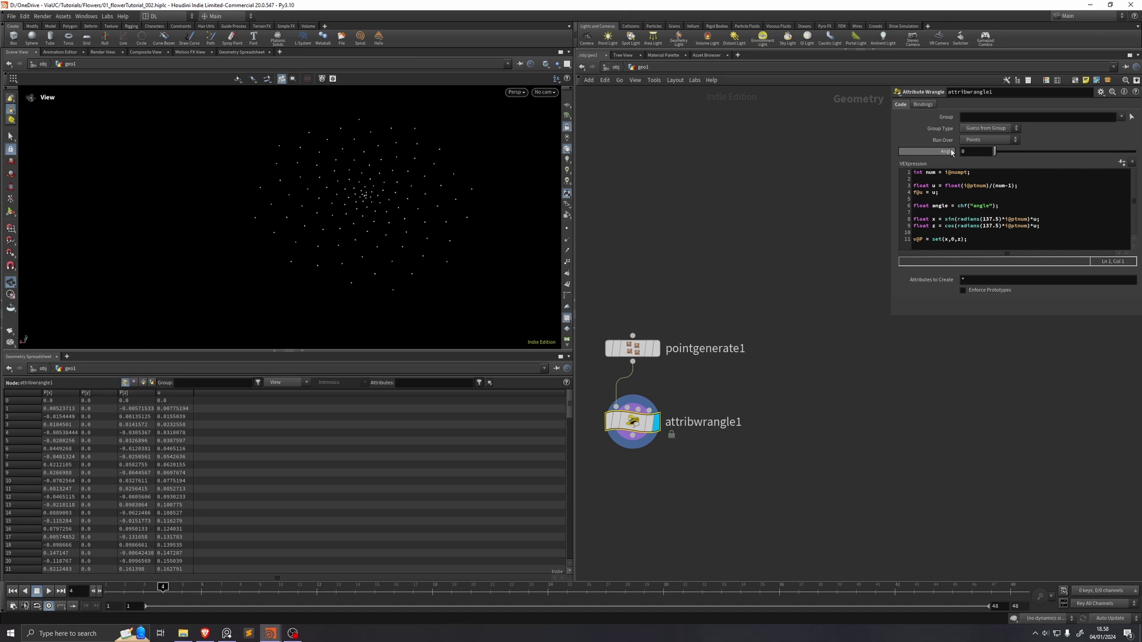
- Replace 137.5 with the angle variable in the x and z lines and set the Angle parameter to 137.5
left_click(997, 218)
key("ctrl+z")
left_click_drag(1001, 219, 982, 219)
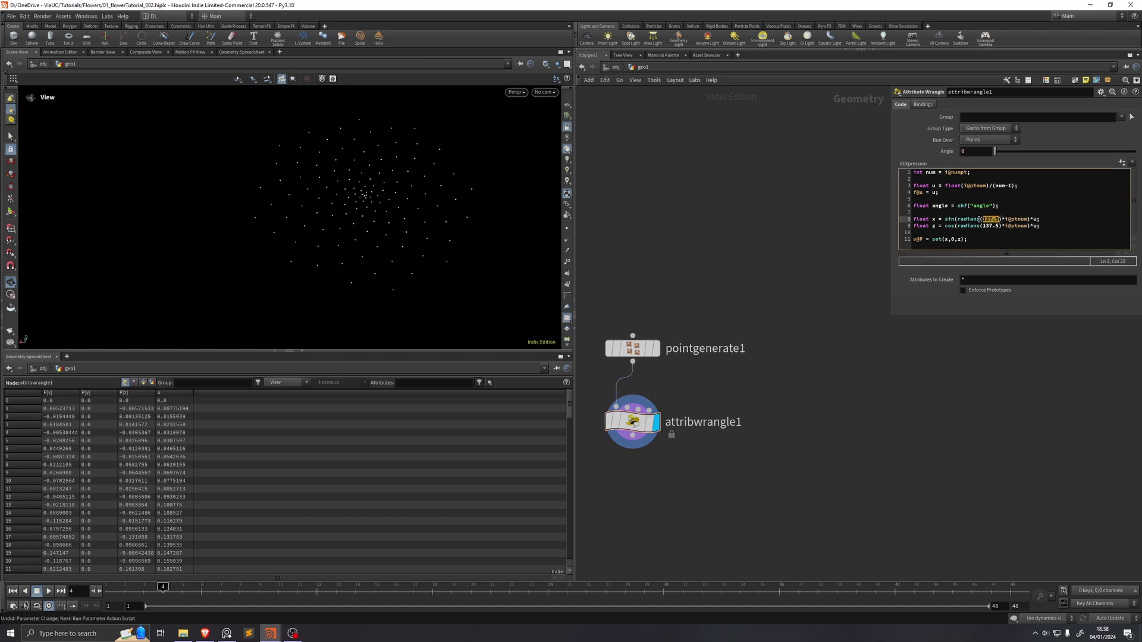
type("angle")
double_click(990, 225)
type("angle")
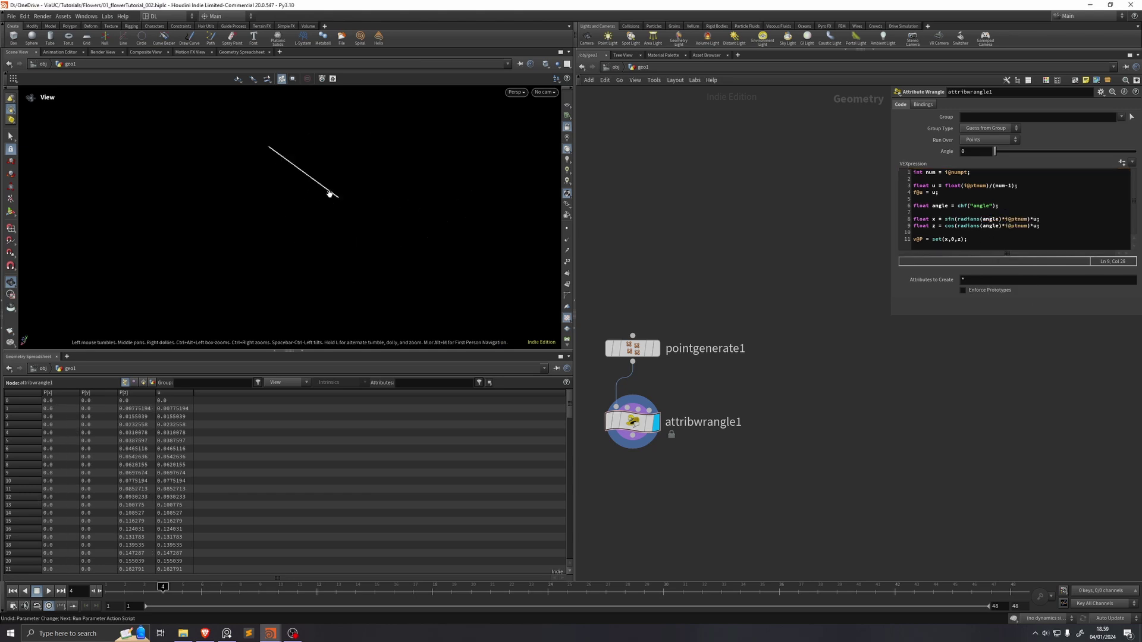
type("137.5")
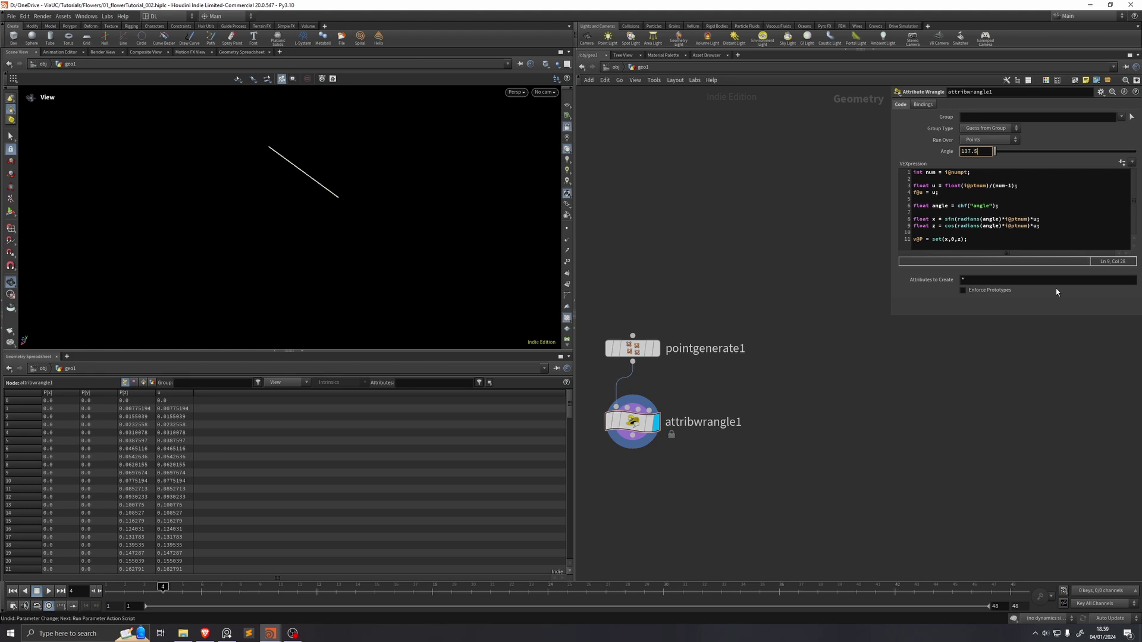
key("Return")
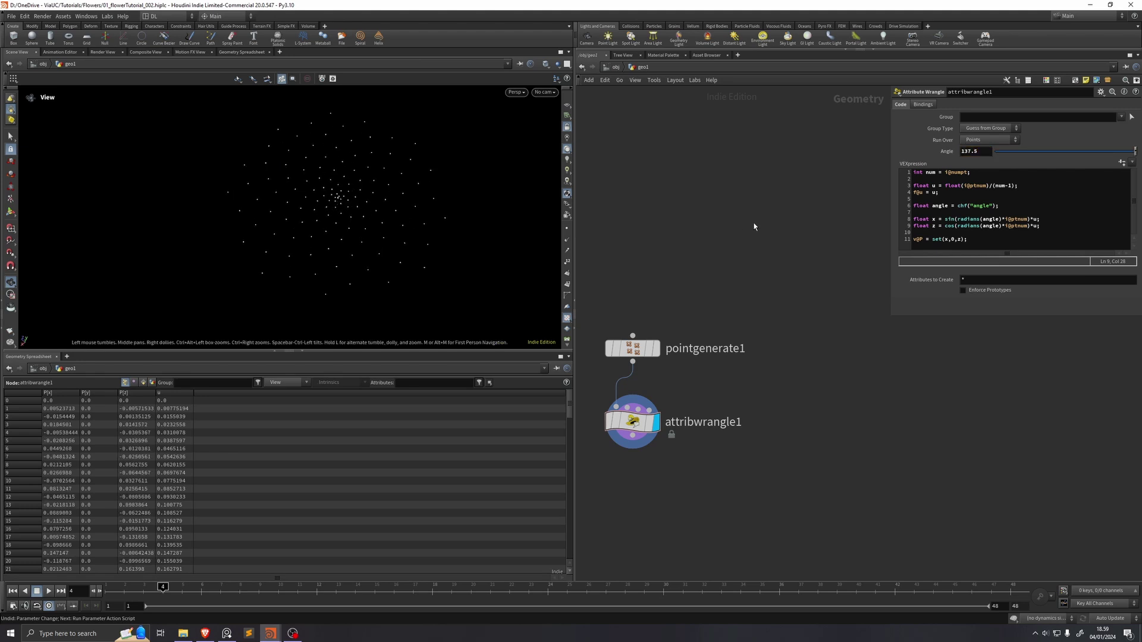
- Add the VEX line float radius = chf("radius") * u; directly below the angle declaration
left_click(1009, 205)
key("Return")
type("float radius = chf()")
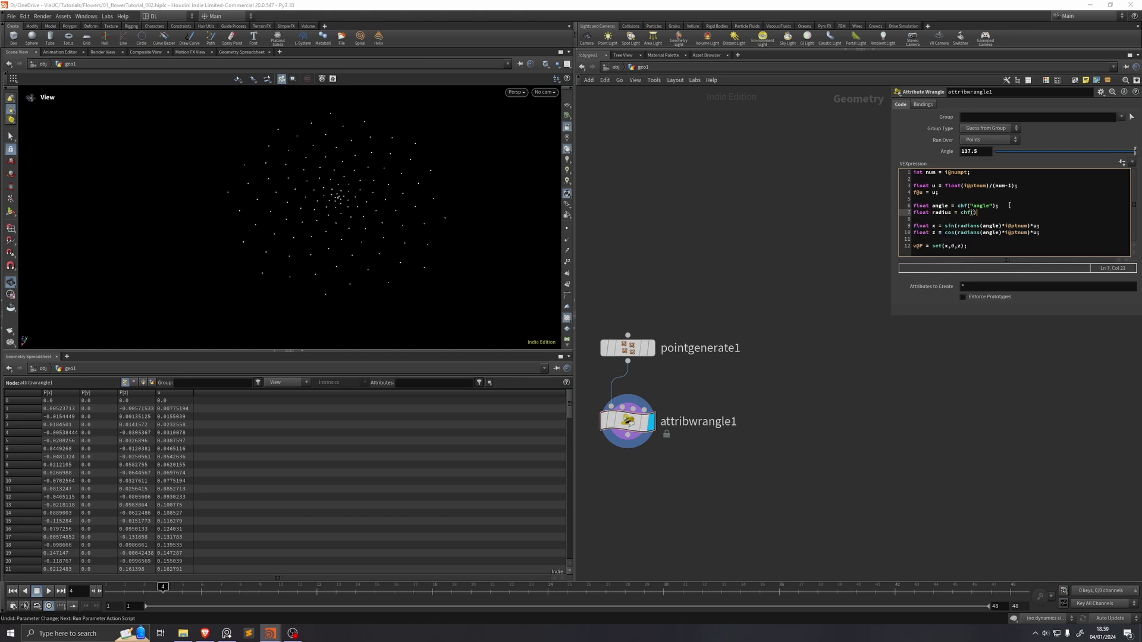
type("\"radius\") * ;")
key("Left")
type("u")
- Replace the u factor with radius in the x and z lines, and generate the Radius parameter with a value of 1
left_click(1036, 225)
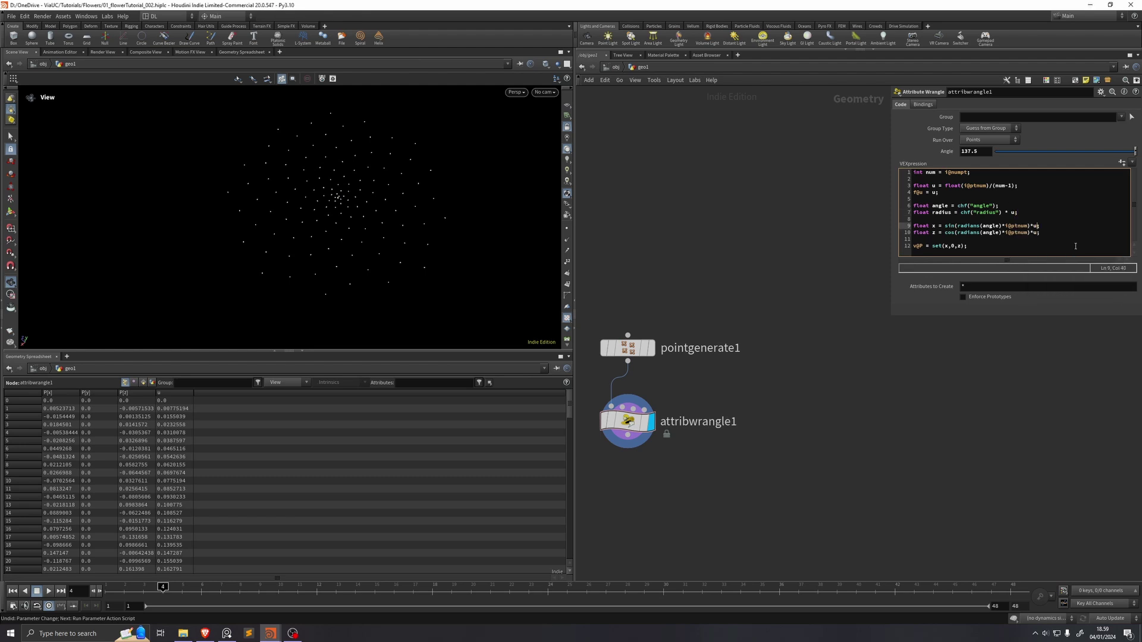
type("radius")
left_click(1038, 232)
key("BackSpace")
type("radius")
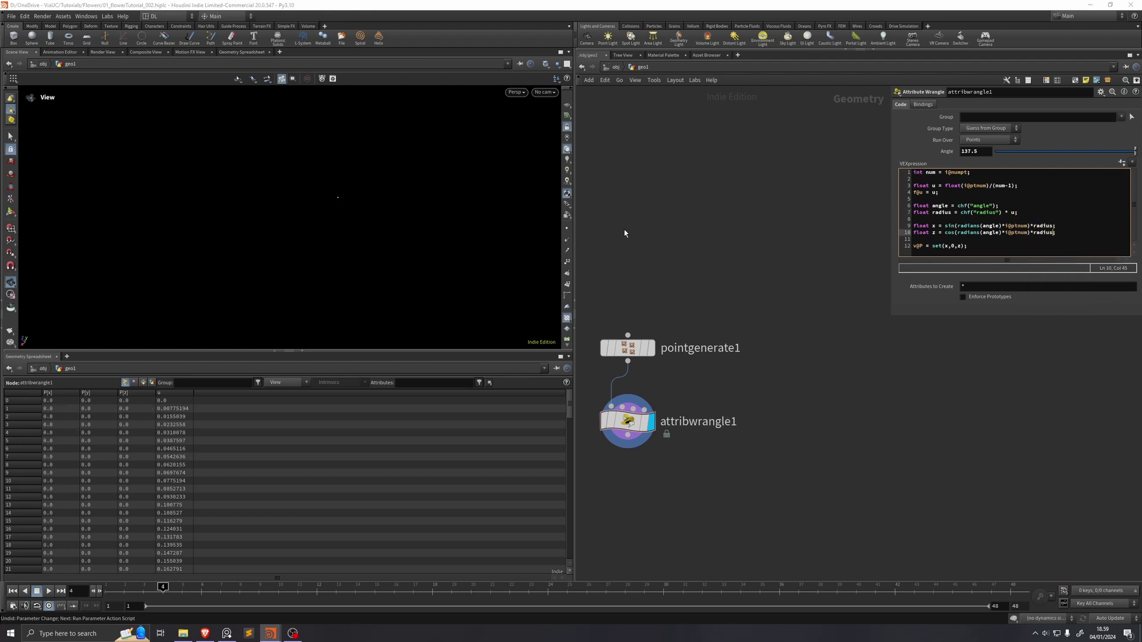
left_click(1122, 162)
left_click_drag(994, 162, 1138, 166)
- Replace u in the radius line with chramp("radius_ramp", u) and generate the Radius Ramp parameter
left_click(1015, 223)
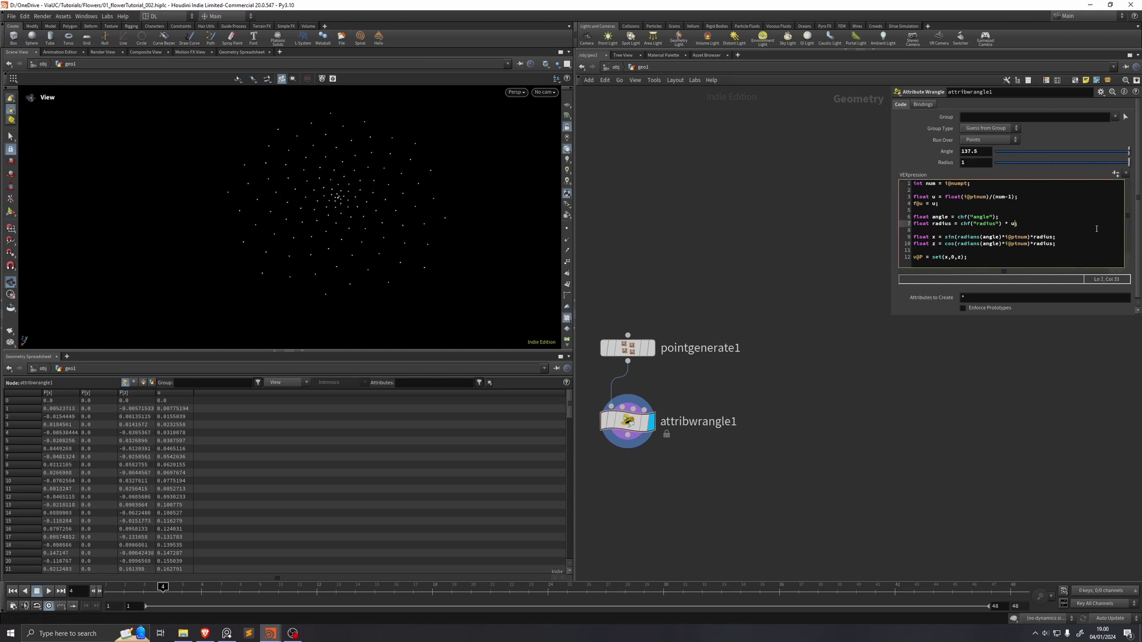
type("hramp(")
key("Right")
type("\"radius_ramp")
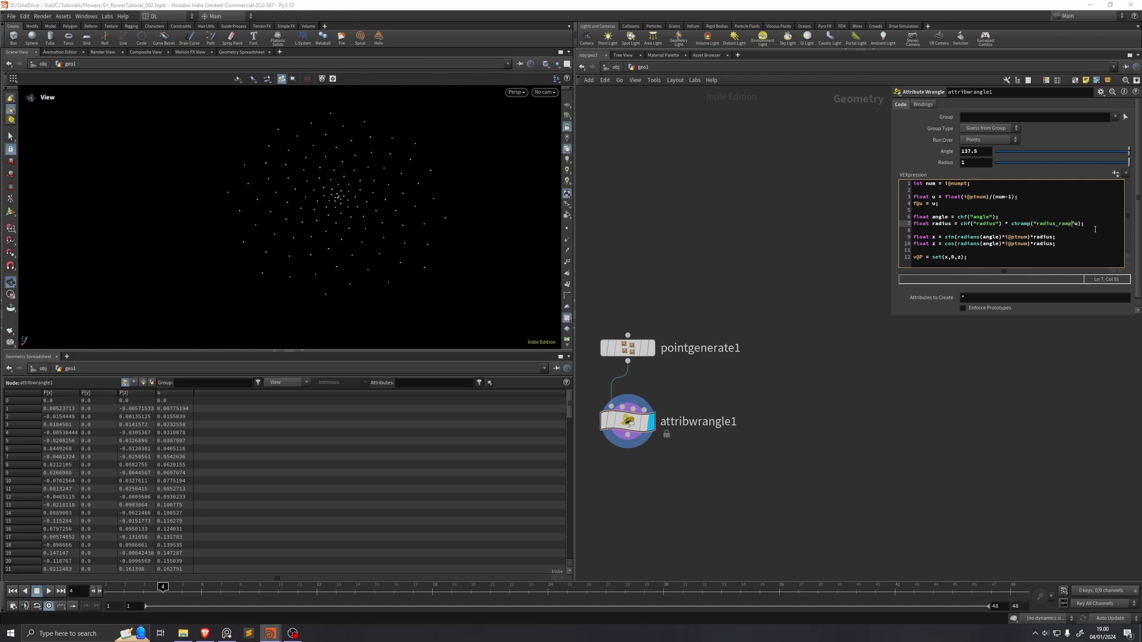
type("\",")
left_click(1116, 174)
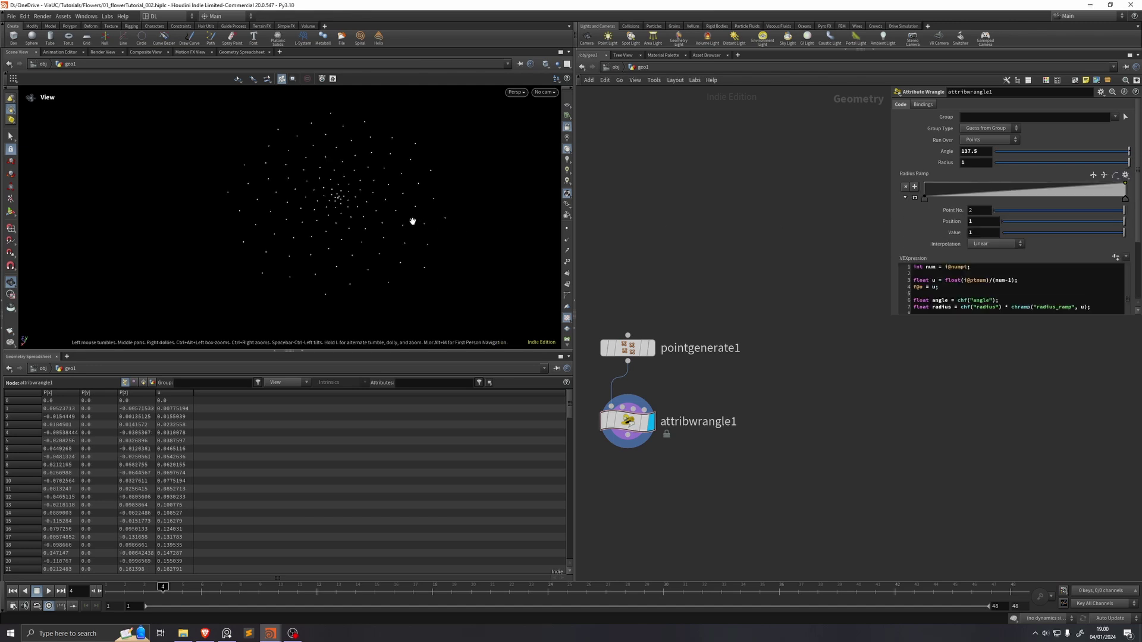
- Raise the Radius Ramp's first point to a value of about 0.115 at position 0 and save the file
left_click_drag(413, 221, 416, 205)
left_click_drag(924, 198, 925, 198)
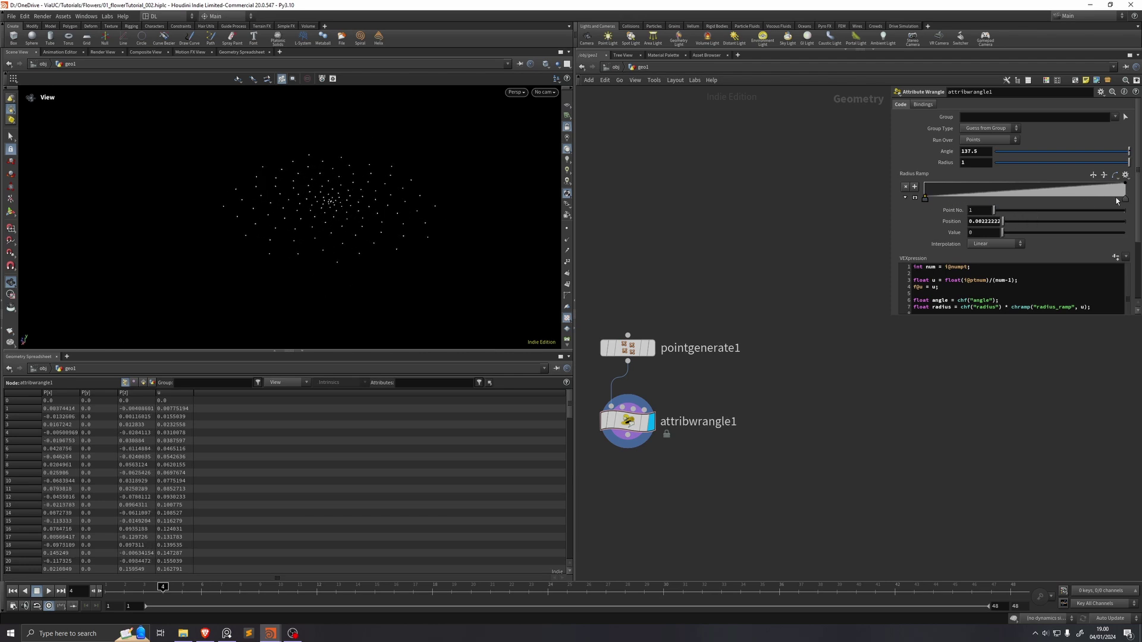
left_click(915, 197)
left_click_drag(924, 268, 925, 259)
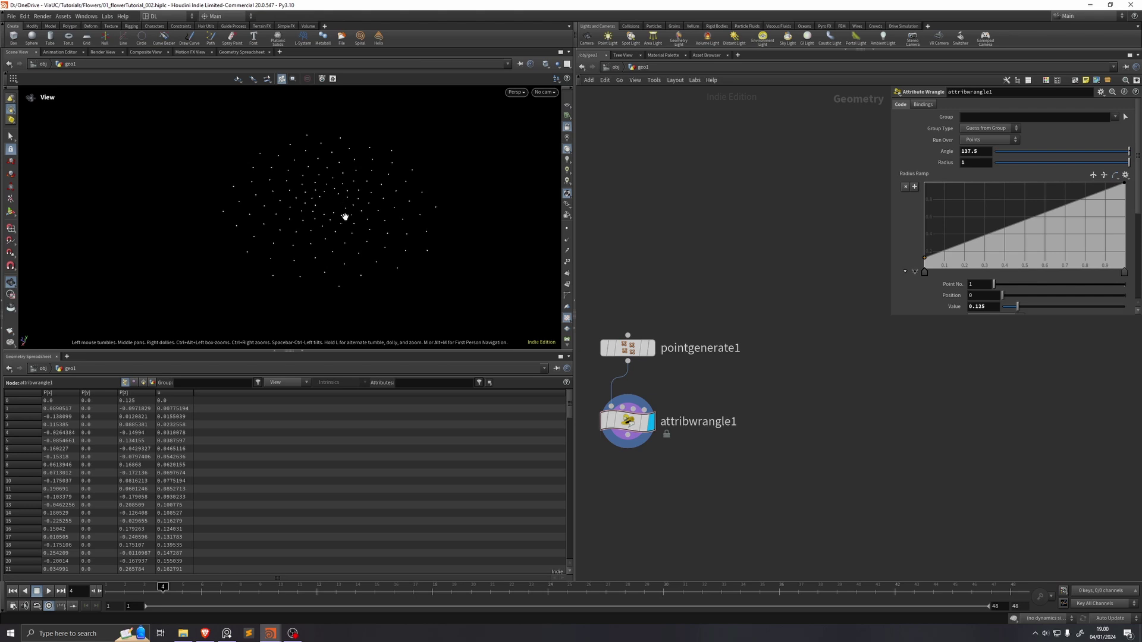
mouse_move(924, 258)
left_mouse_down()
mouse_move(917, 245)
mouse_move(919, 258)
left_mouse_up()
left_click(905, 271)
key("ctrl+s")
- Add float y = chramp("height_ramp", u) * chf("height"); between the x and z lines and generate its Height Ramp and Height parameters
type("float ")
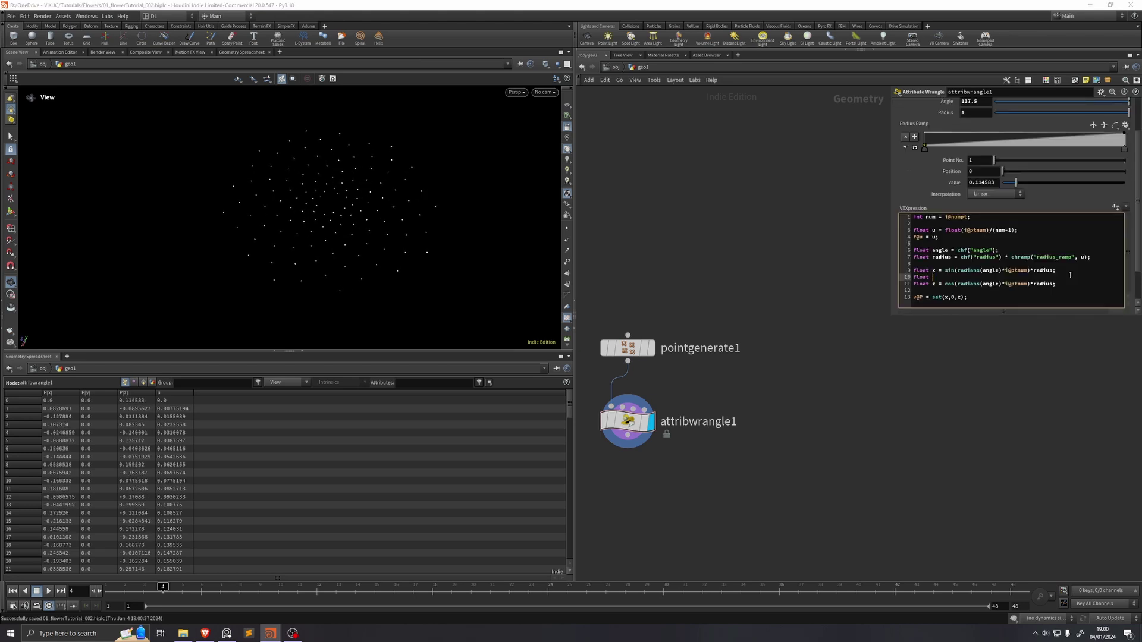
type("y = chramp(")
type("\"height_ramp\", u")
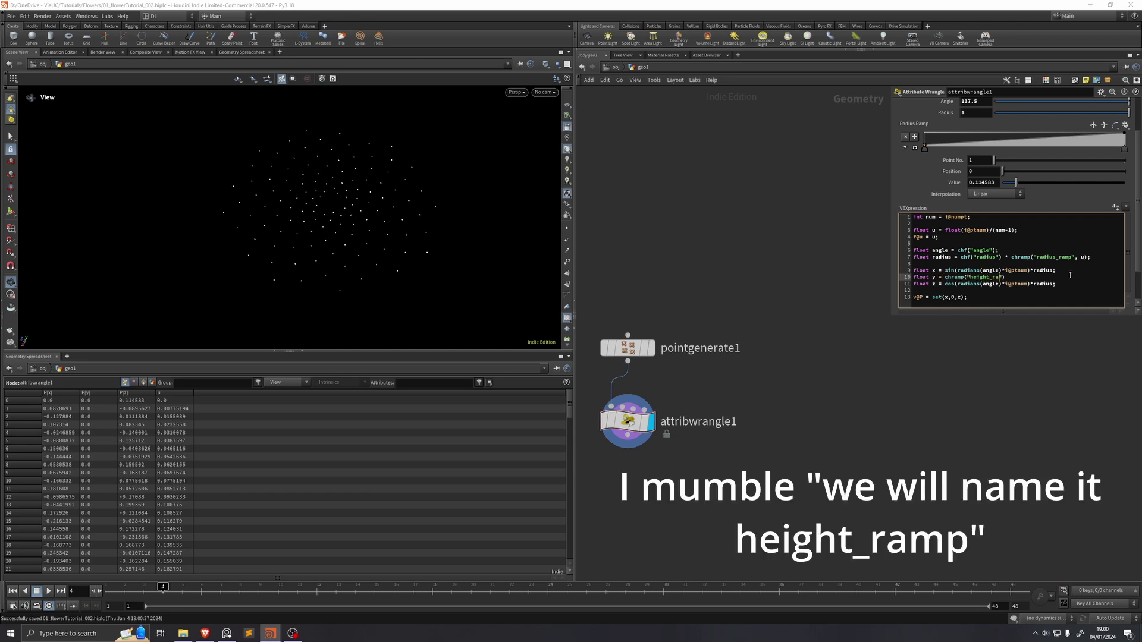
type(")")
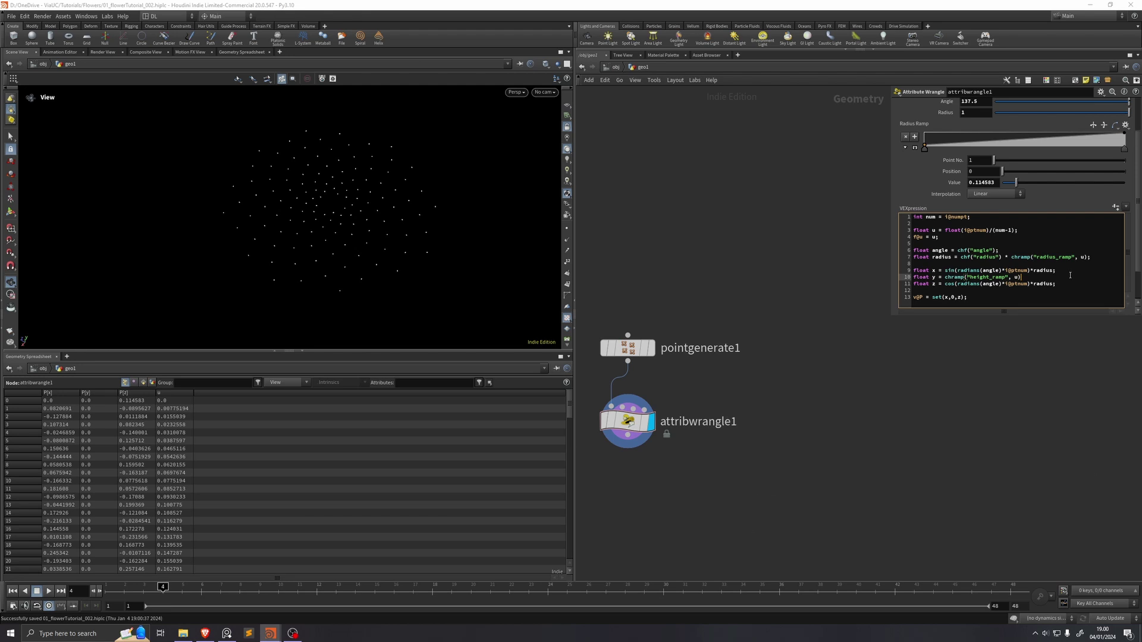
type(" * chf(\"height\")")
left_click(1115, 207)
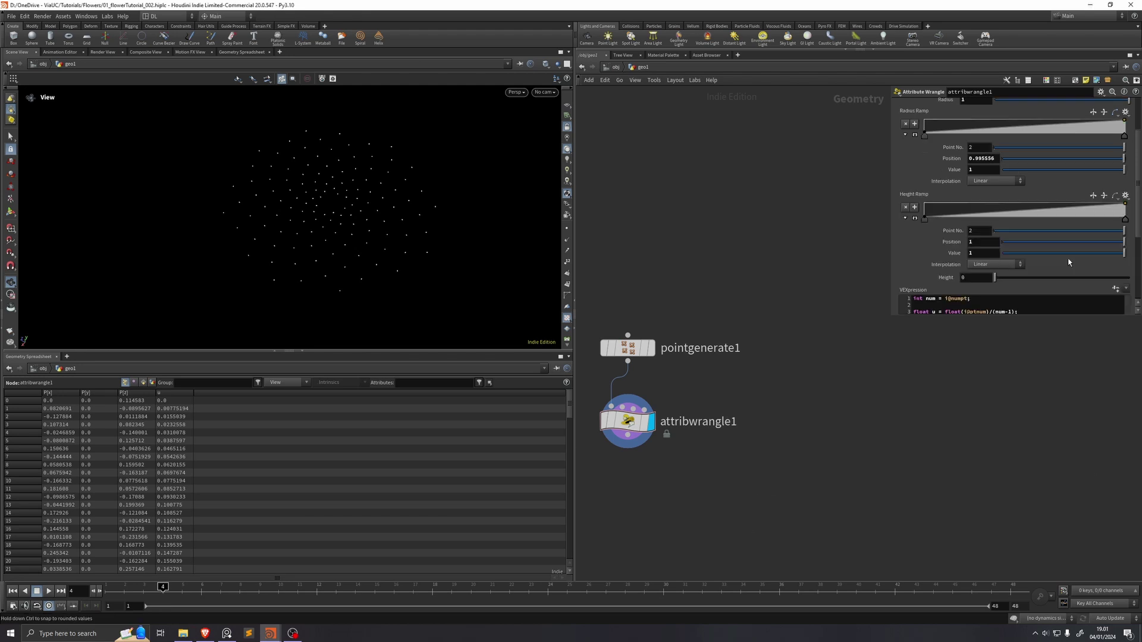
- Set Height to about 0.276 and change the point position line to v@P = set(x,y,z);
left_click(1032, 278)
left_click_drag(1051, 278, 1031, 277)
scroll(1032, 292, "down", 3)
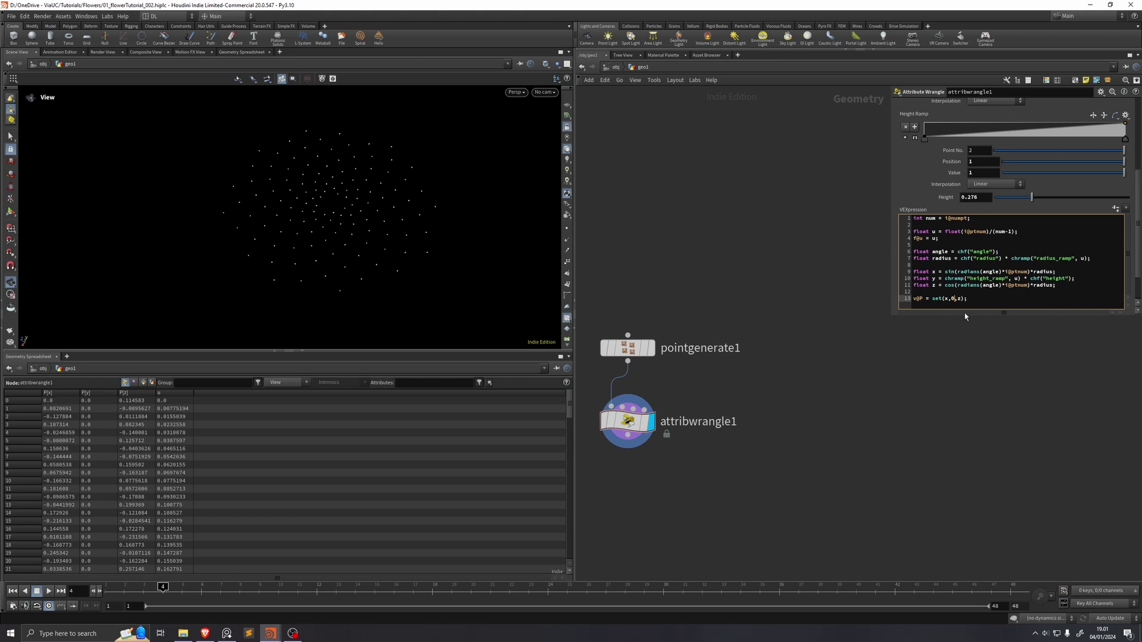
key("ctrl+Return")
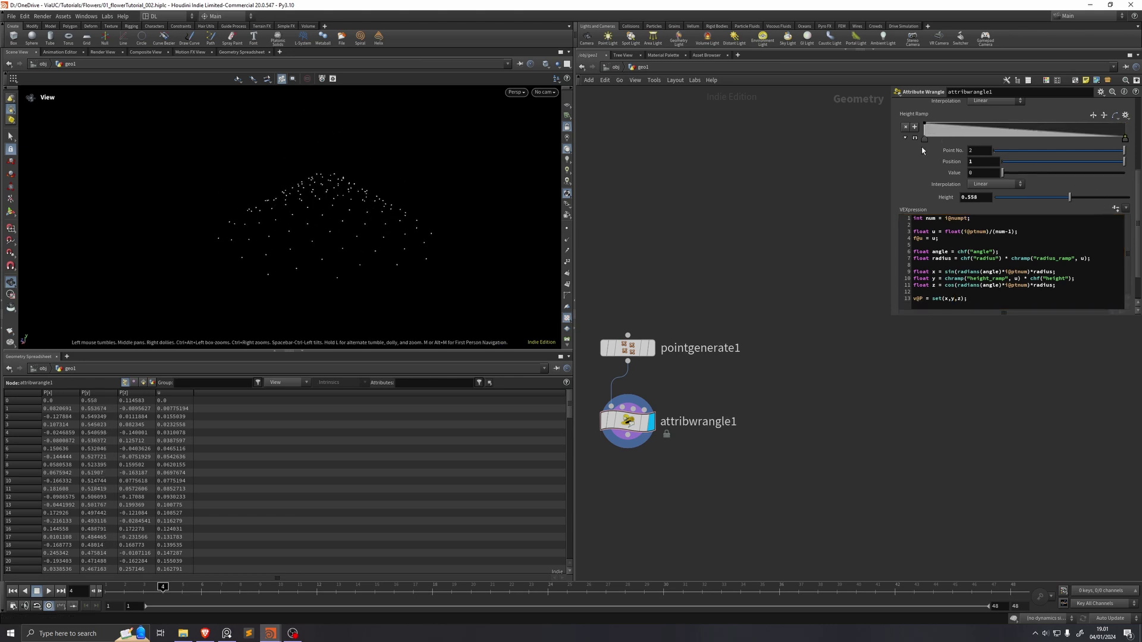
- Add a middle point to the Height Ramp for a rounded dome, and store the angle as a float point attribute below its declaration
left_click(914, 137)
left_click_drag(966, 148, 983, 149)
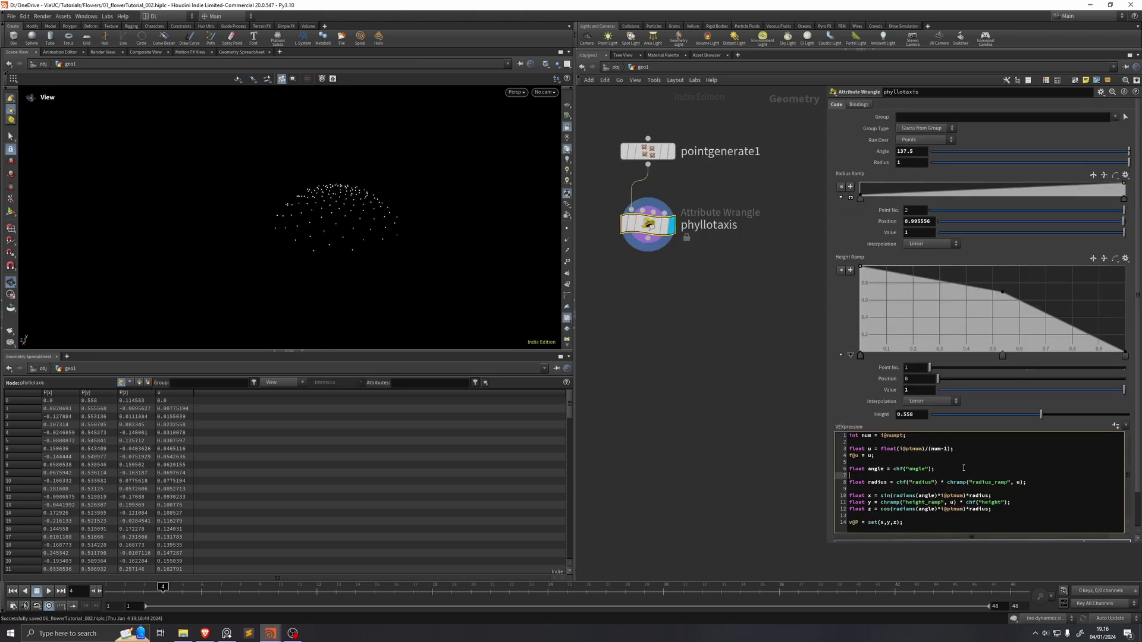
type("f@")
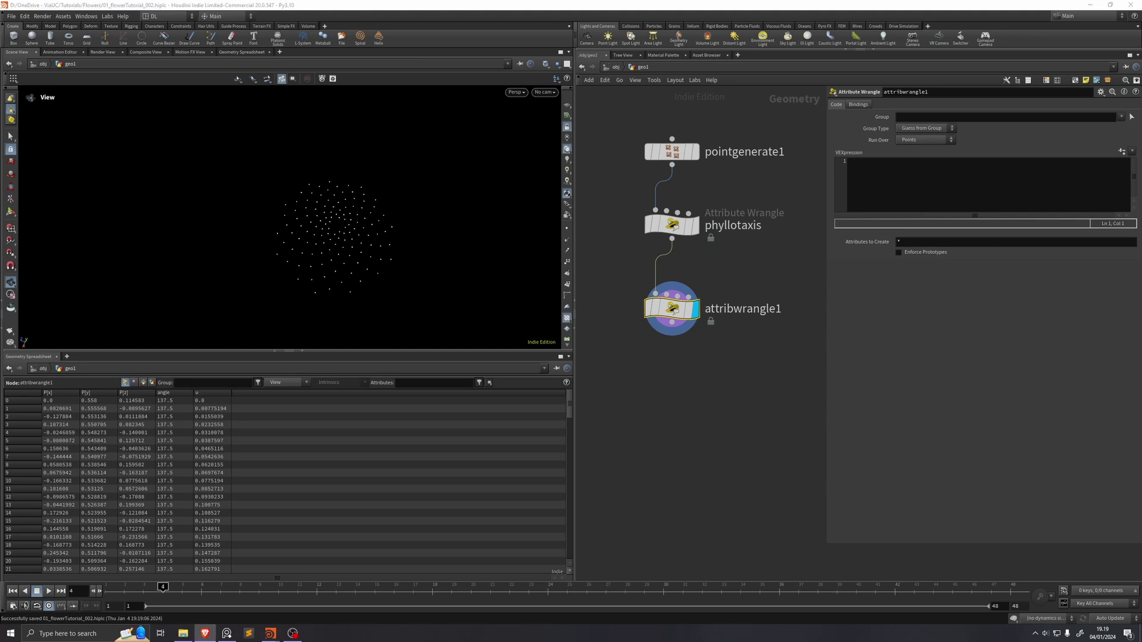
- Fill the empty wrangle with mask code using f@map, position, transition_width and ramp and writing f@mask, and generate its spare parameters
left_click(914, 198)
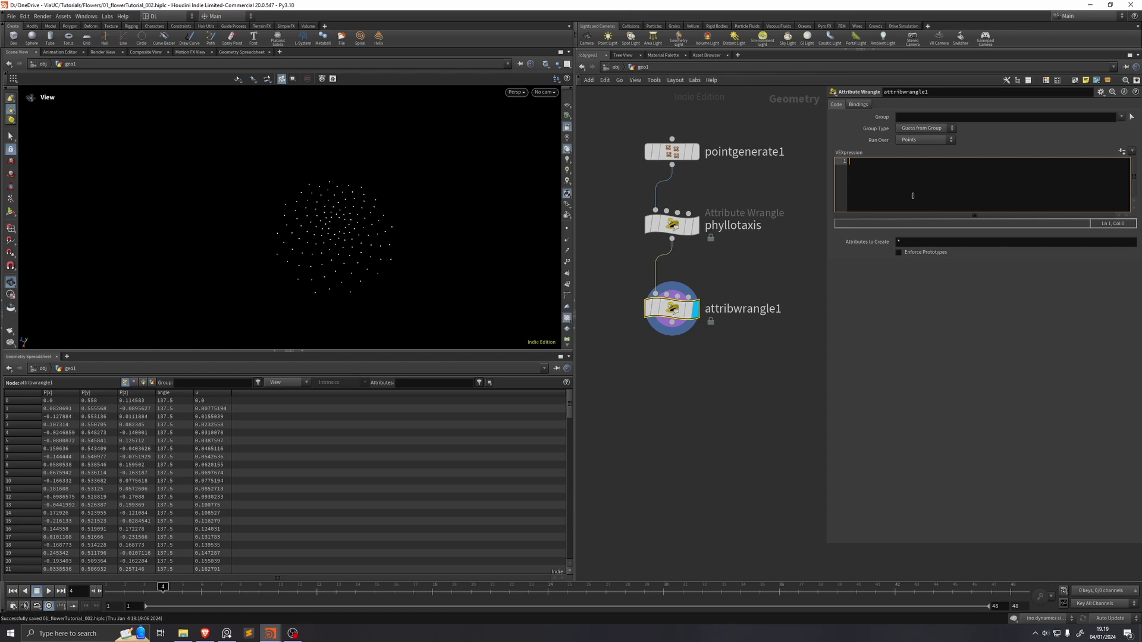
type("float map = f@map; float p = chf(\"position\"); float t = chf(\"transition_width\"); t = max(t, 0.00001);  p = fit01(p, -t, 1); float mask = fit(map, p, p + t, 0, 1); mask = chramp(\"ramp\", mask); f@mask = mask;")
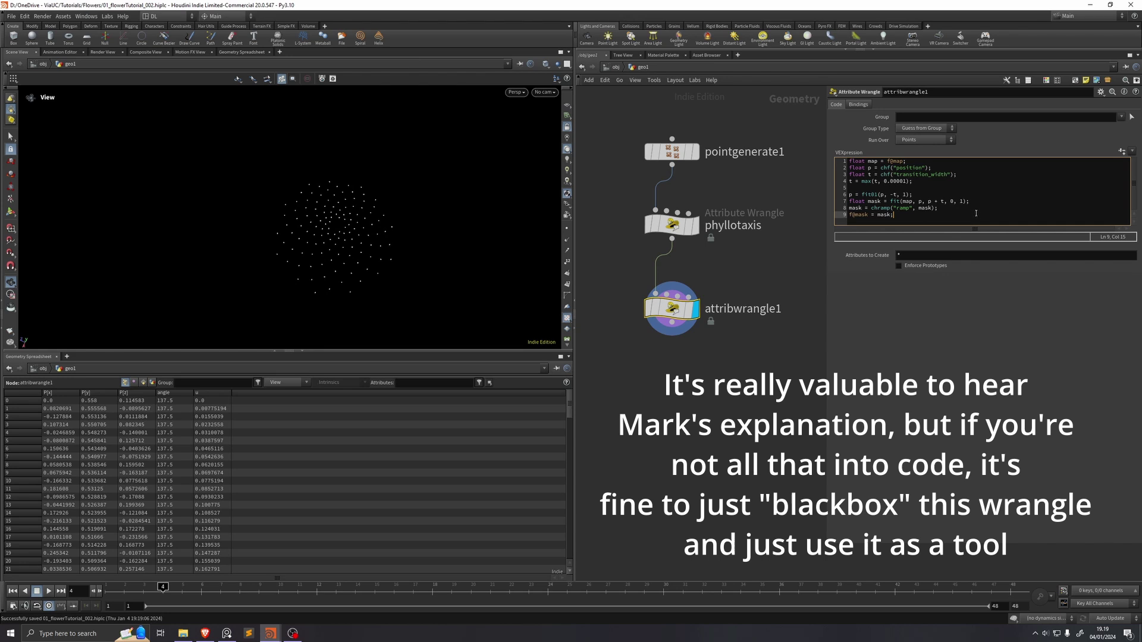
left_click(1121, 152)
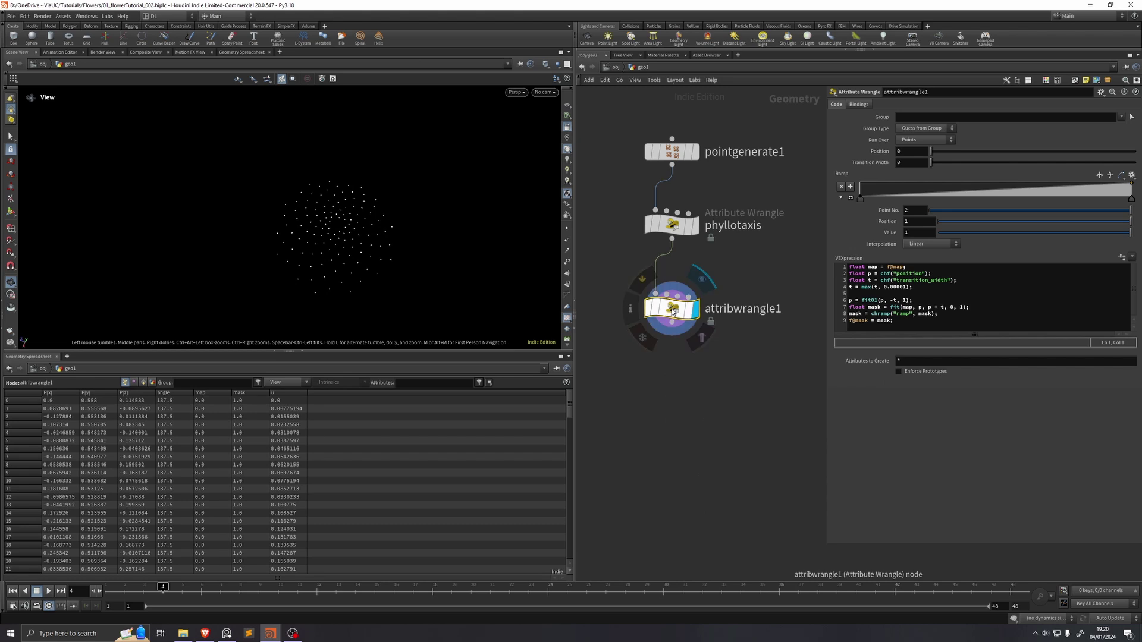
- Visualize the u attribute on the points and change the mask code's first line to float map = f@u;
middle_click(672, 312)
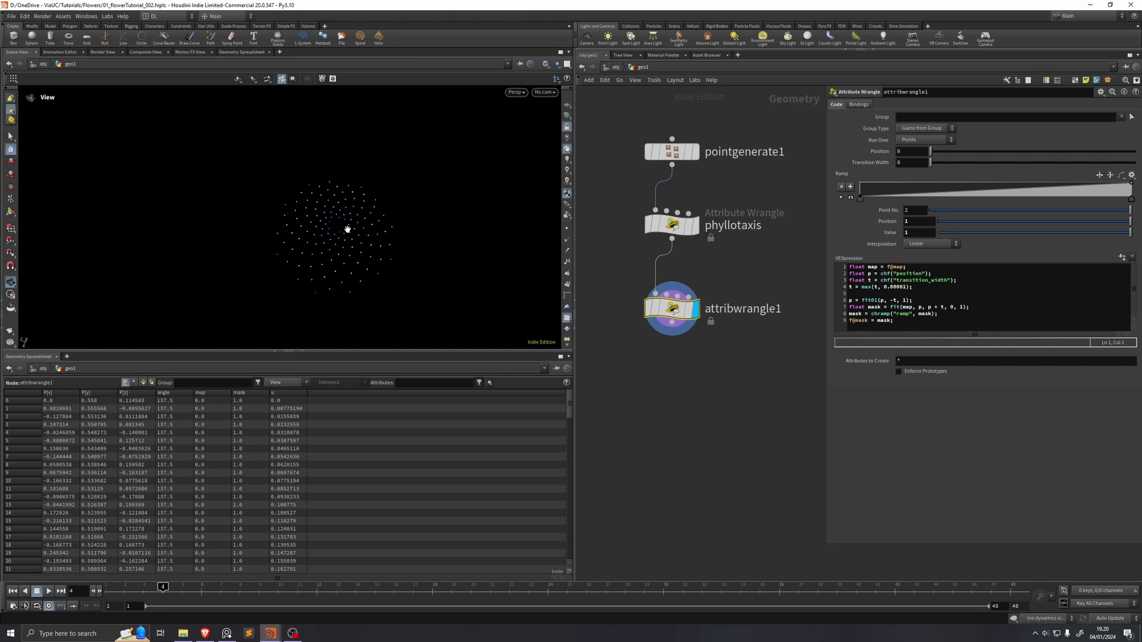
left_click(864, 267)
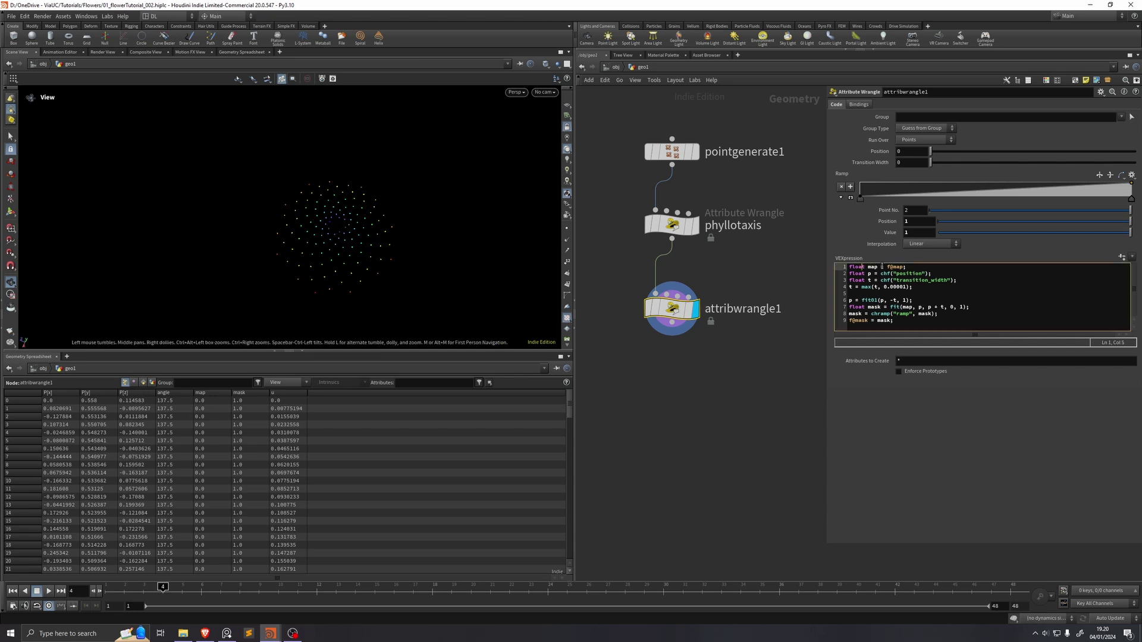
key("BackSpace")
key("BackSpace")
key("BackSpace")
key("BackSpace")
key("BackSpace")
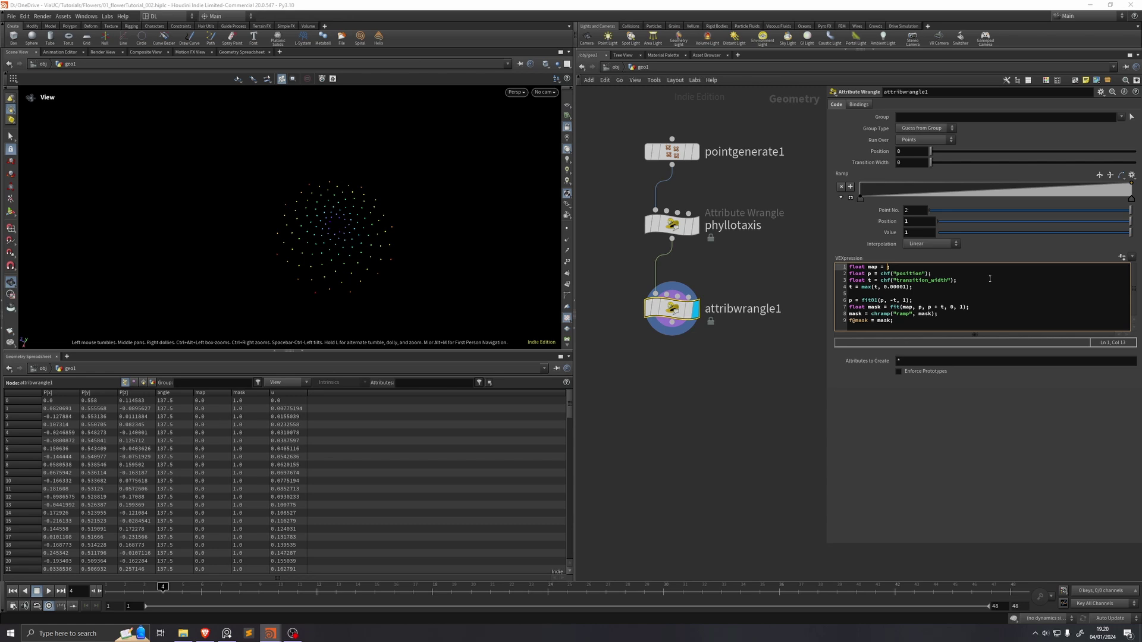
- Set the mask wrangle's Transition Width to 1 and its Position to about 0.542
middle_click(672, 308)
mouse_move(930, 151)
left_mouse_down()
mouse_move(1130, 156)
mouse_move(928, 156)
left_mouse_up()
left_click_drag(931, 163, 1013, 170)
left_click_drag(942, 156, 1136, 162)
left_click_drag(996, 152, 1041, 152)
- Rename the output attribute in the last code line from f@mask to f@growth and save the file
left_click(841, 330)
left_click(869, 321)
key("BackSpace")
key("BackSpace")
key("BackSpace")
key("BackSpace")
type("growth")
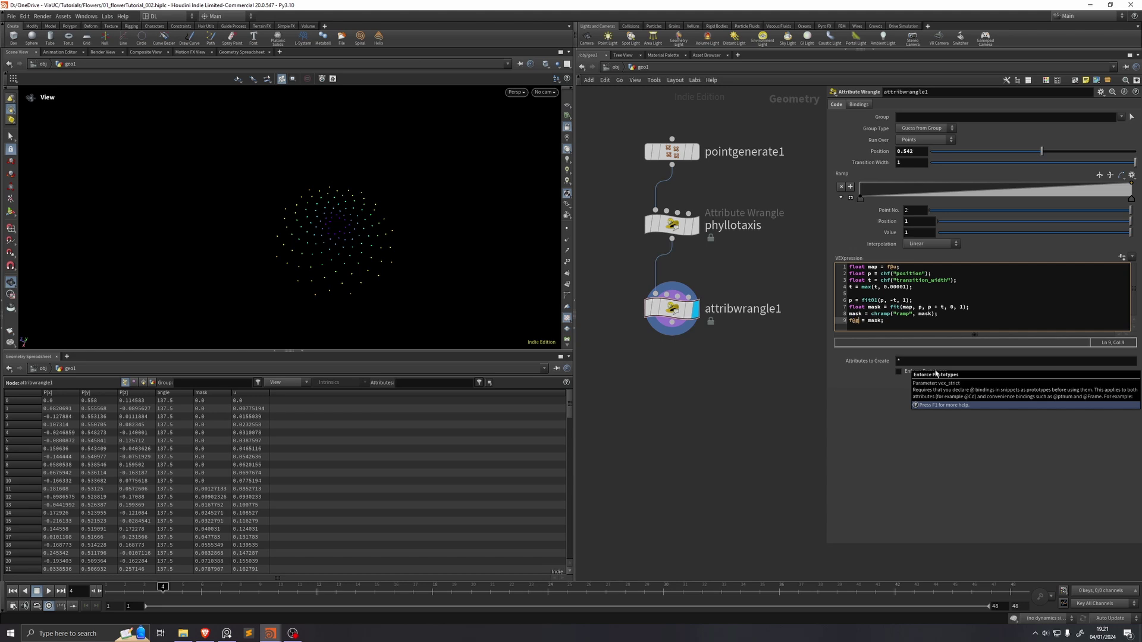
key("ctrl+s")
- Replace chf("position") in the p line with fit(f@Frame, 1, 48, 0, 1) and play the animation
left_click_drag(928, 274, 878, 274)
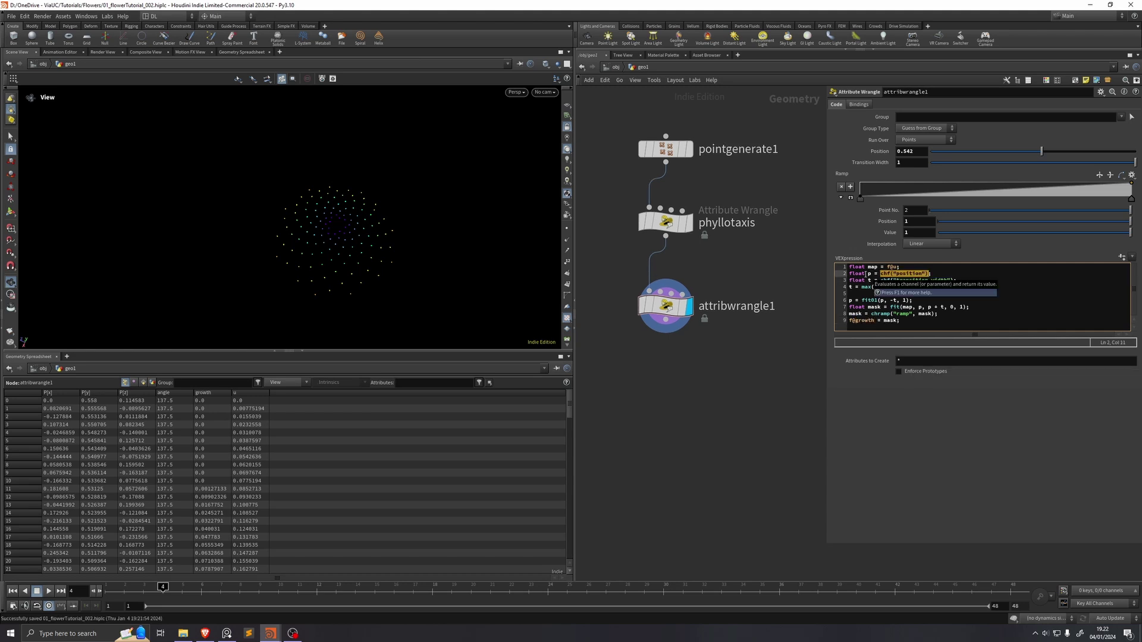
type("fit(f@")
type("Frame, 1")
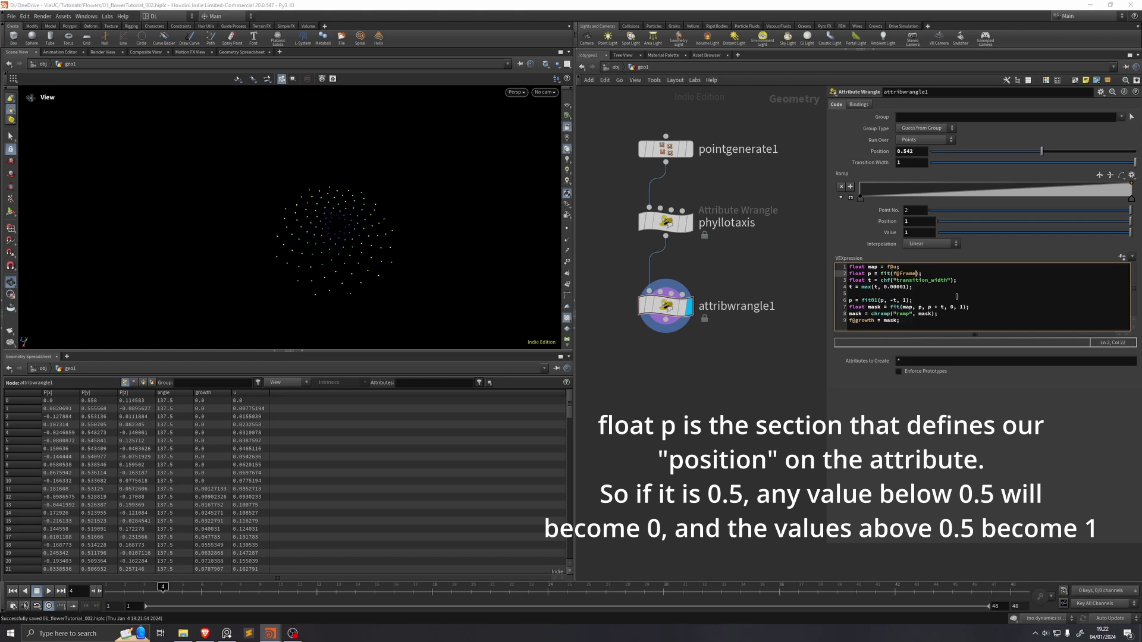
type(",")
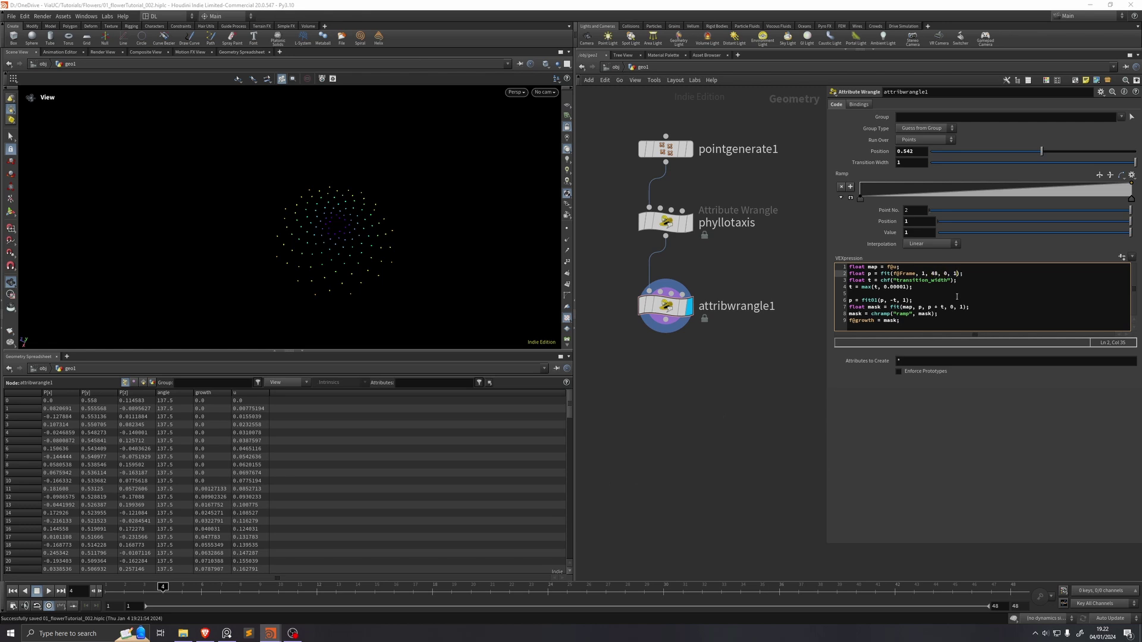
key("Up")
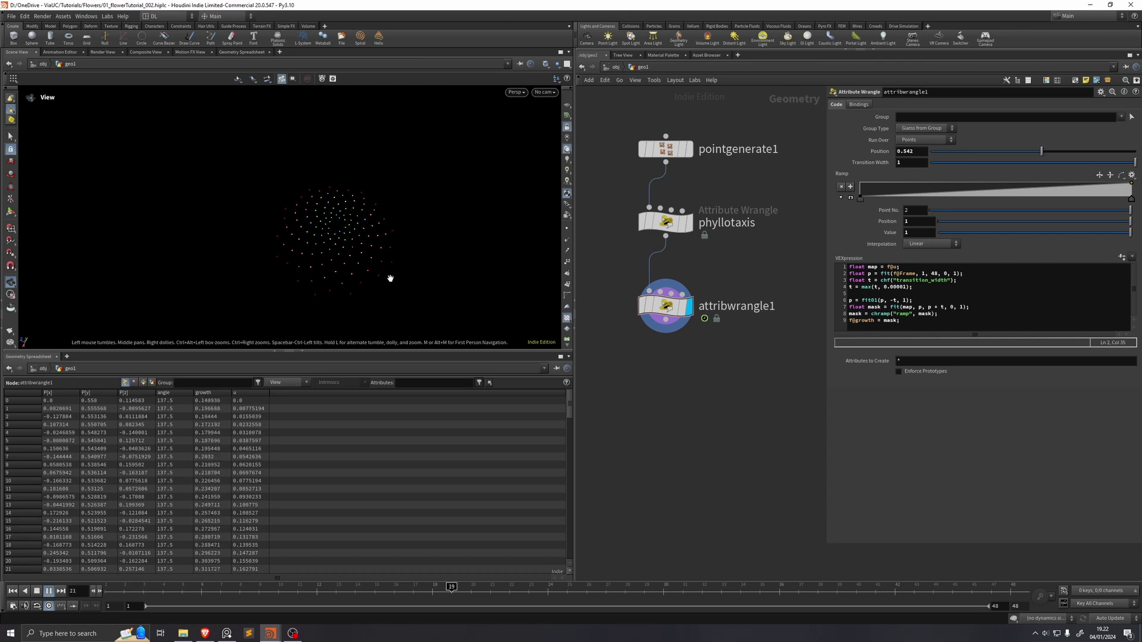
- Invert the map by changing the first code line to float map = 1-f@u;
key("ctrl+z")
left_click(888, 267)
type("1-")
- Invert the output by changing the last code line to f@growth = 1-mask; and play the animation
key("Down")
key("Down")
key("Down")
key("Down")
key("Down")
key("Down")
key("Down")
key("Down")
key("Left")
key("Left")
key("Left")
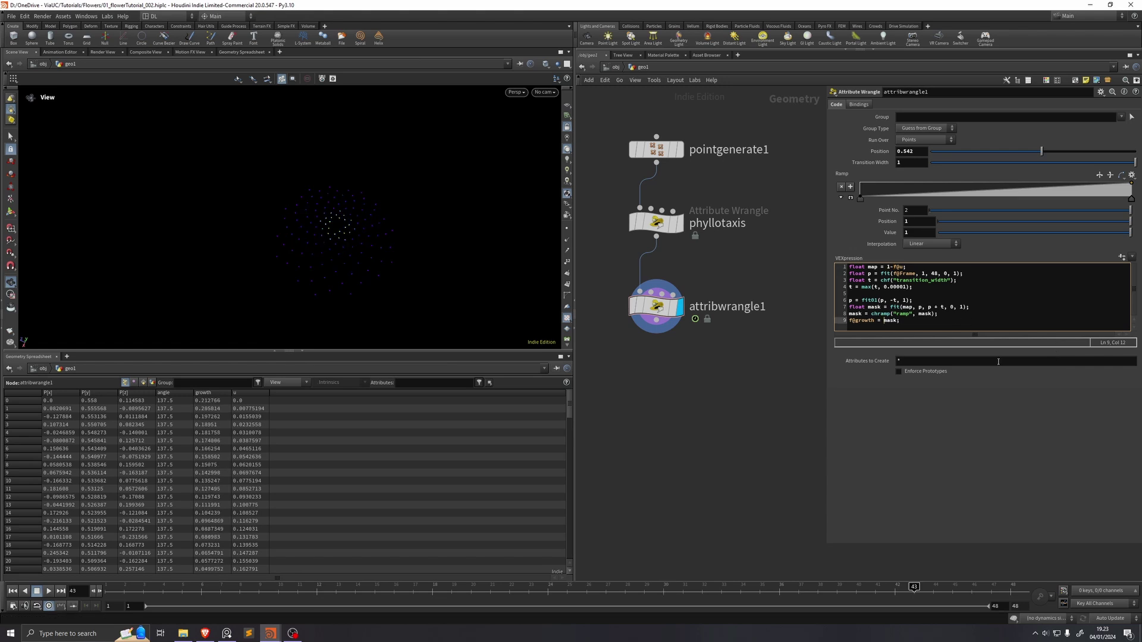
type("1-")
key("Up")
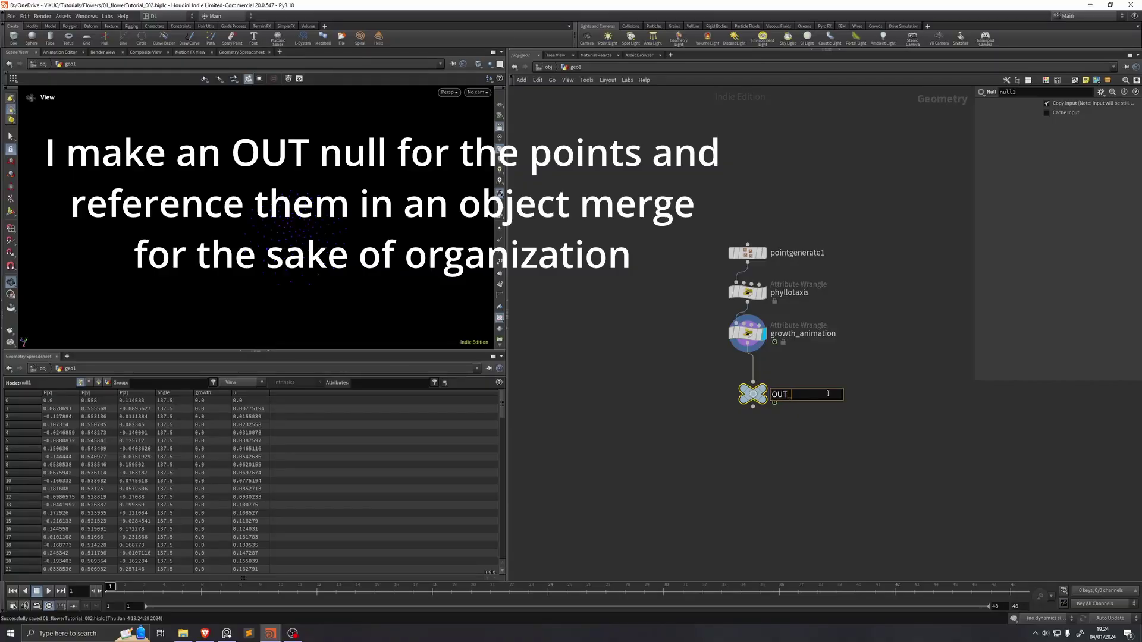
- Name the output null OUT_phyllotaxisPts and create an Object Merge named get_phyllotaxisPts that references it
type("phyllotaxisPts")
key("Return")
key("Tab")
left_click(668, 375)
key("ctrl+c")
double_click(729, 374)
type("get_phyllotaxisPts")
key("Return")
- Copy the petal from a duplicated get_capturedPetal Object Merge onto the get_phyllotaxisPts points with a Copy to Points node
key("h")
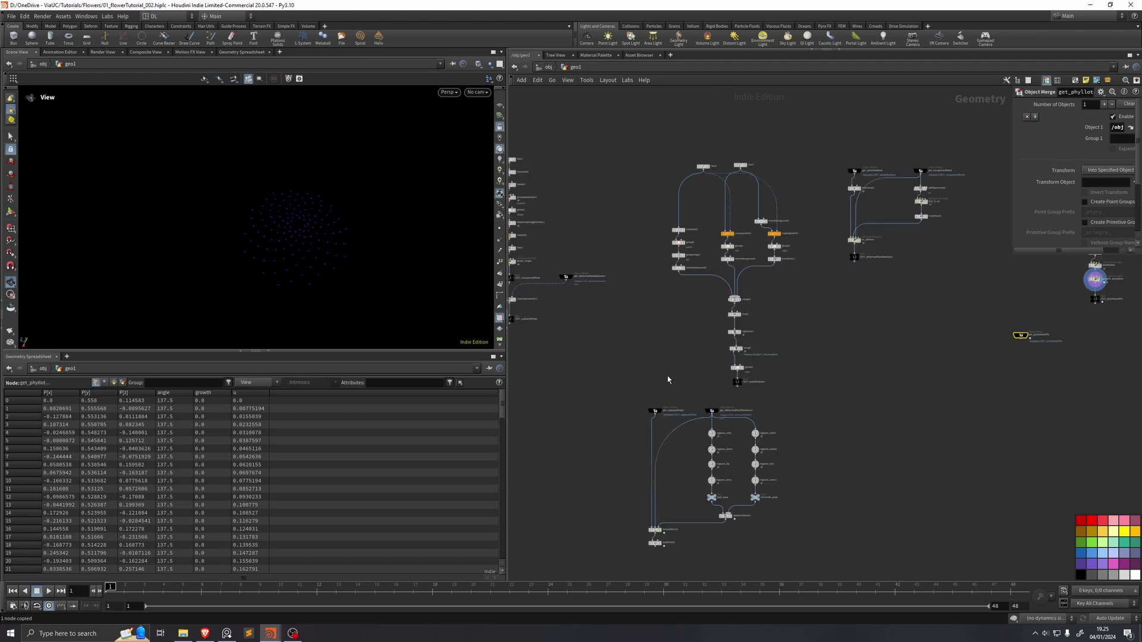
scroll(625, 363, "up", 5)
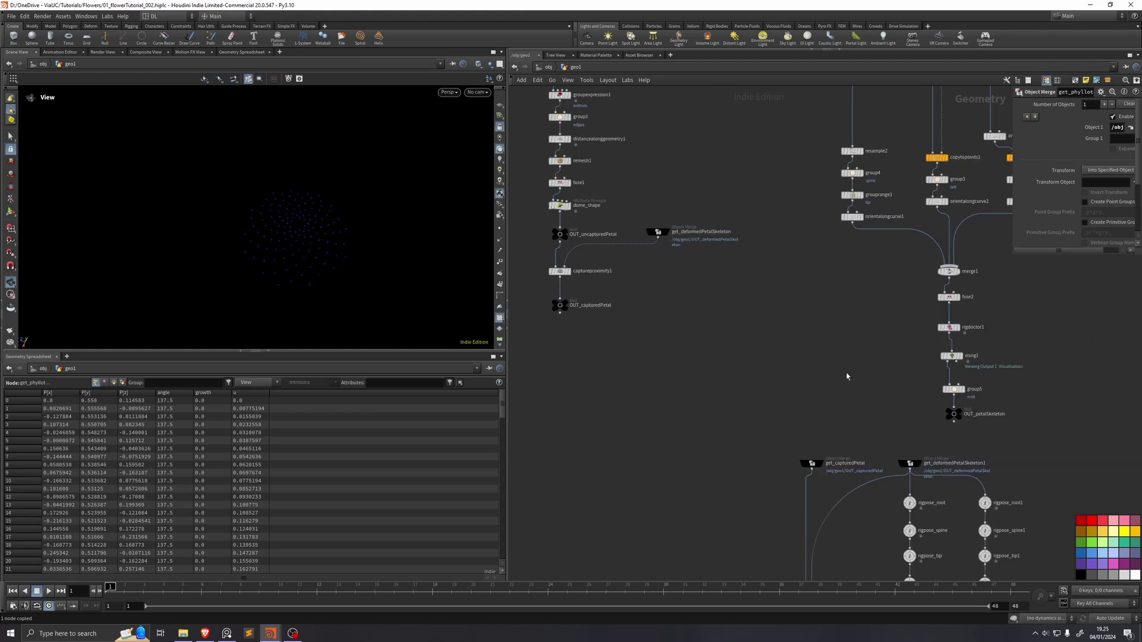
middle_click_drag(846, 376, 723, 383)
scroll(779, 408, "down", 3)
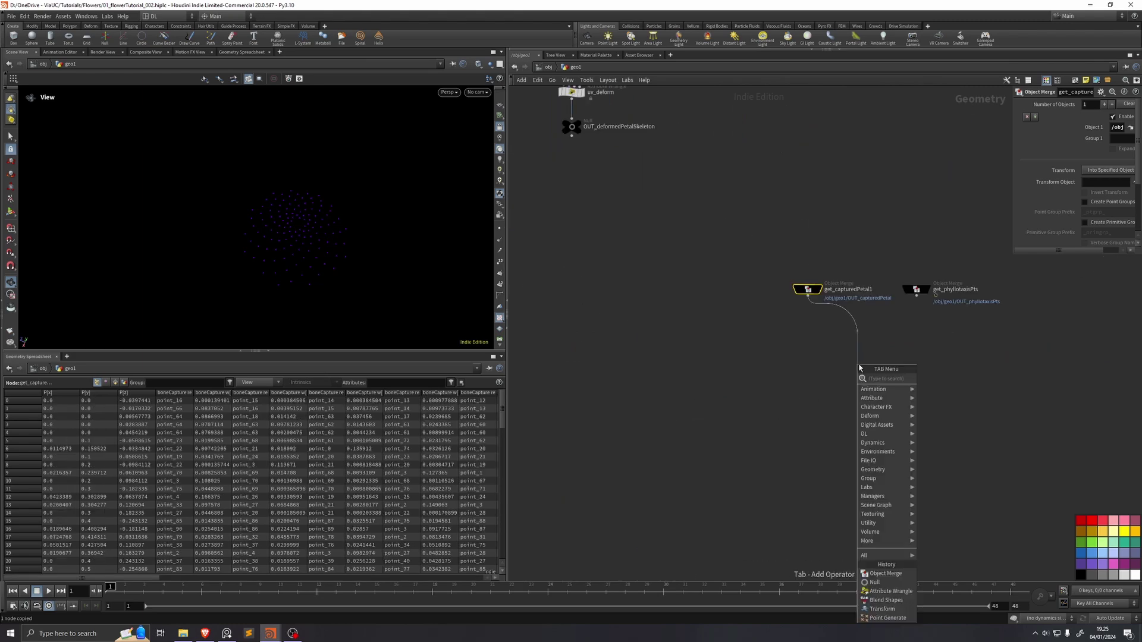
type("copy to")
key("Return")
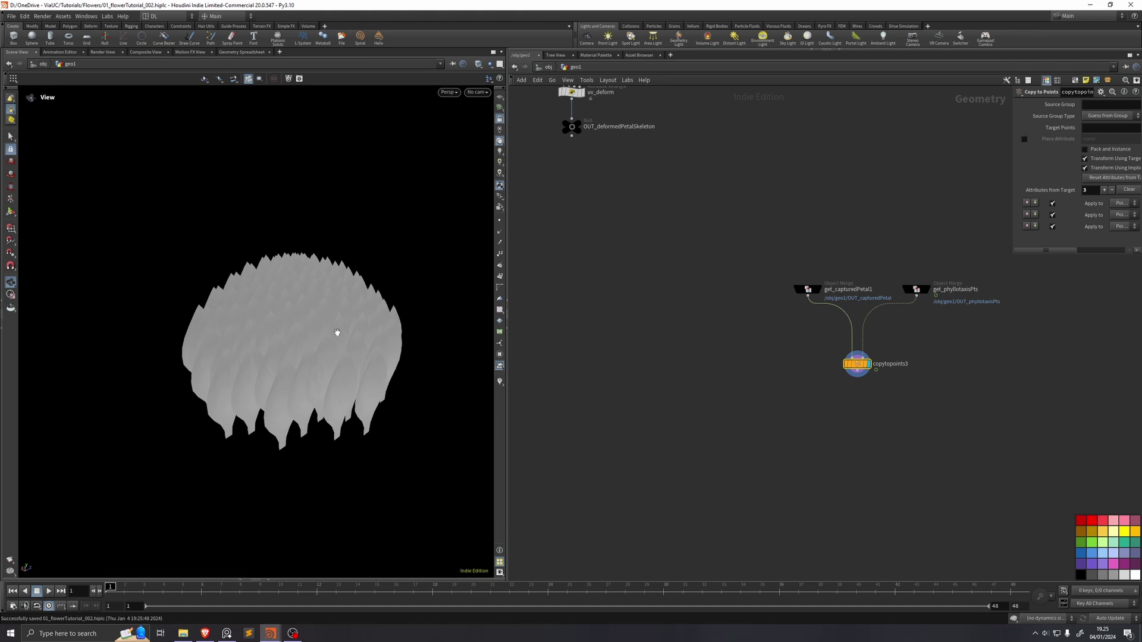
- Insert an Attribute Wrangle named orientation between growth_animation and OUT_phyllotaxisPts
middle_click_drag(963, 395, 866, 357)
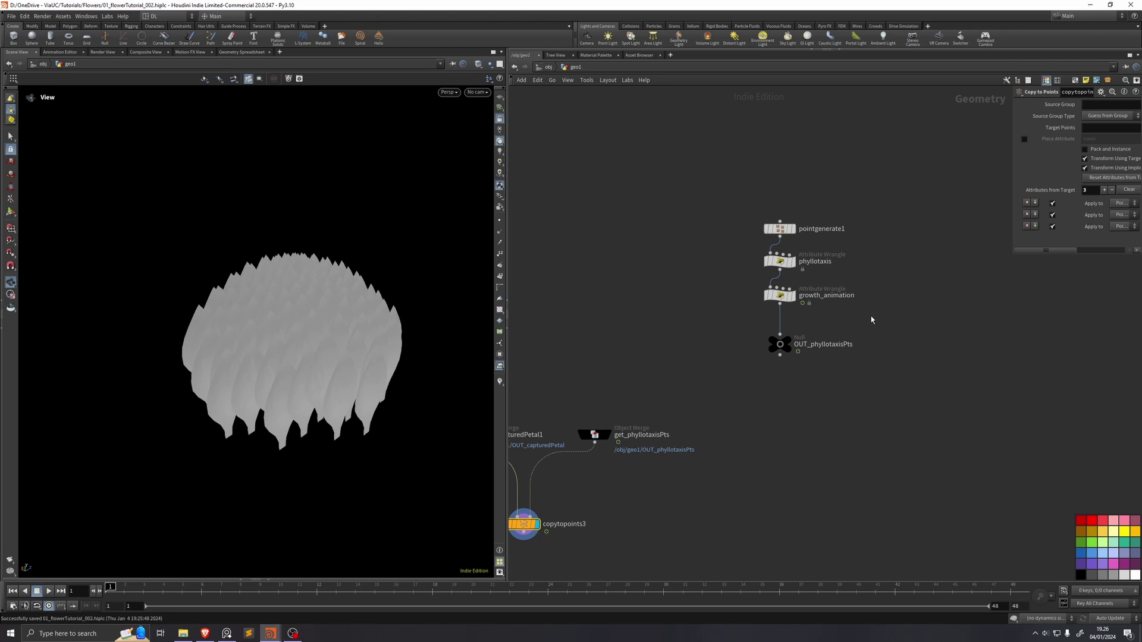
scroll(870, 315, "up", 2)
key("Tab")
key("Return")
left_click(789, 371)
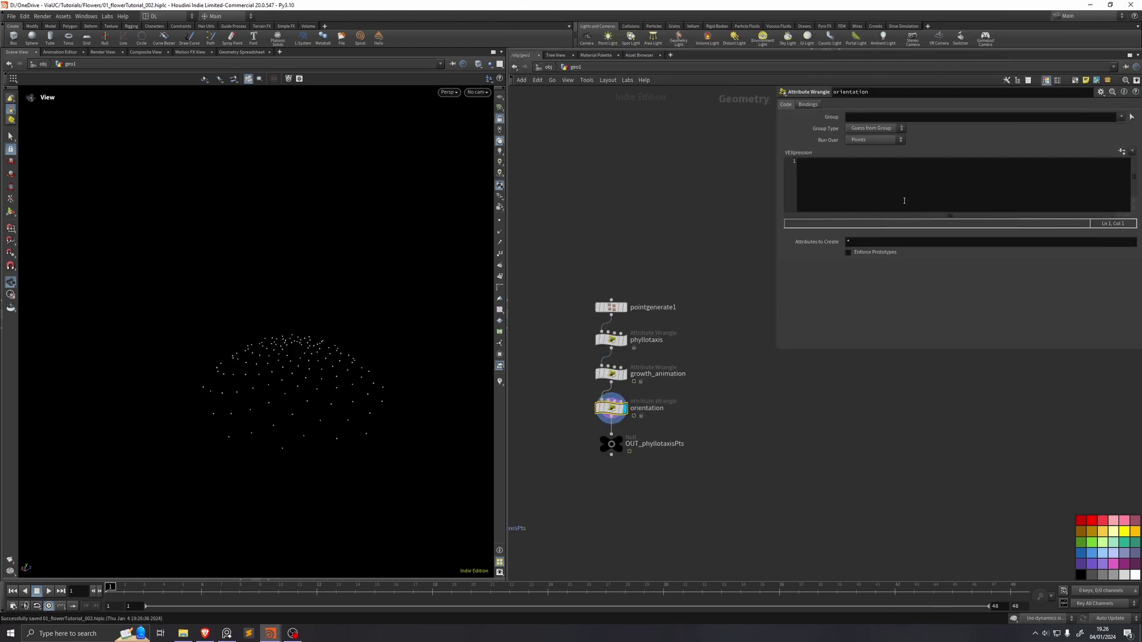
- In the orientation wrangle, write matrix3 xform = ident(); and 3@transform = xform;, and save the scene
left_click(901, 186)
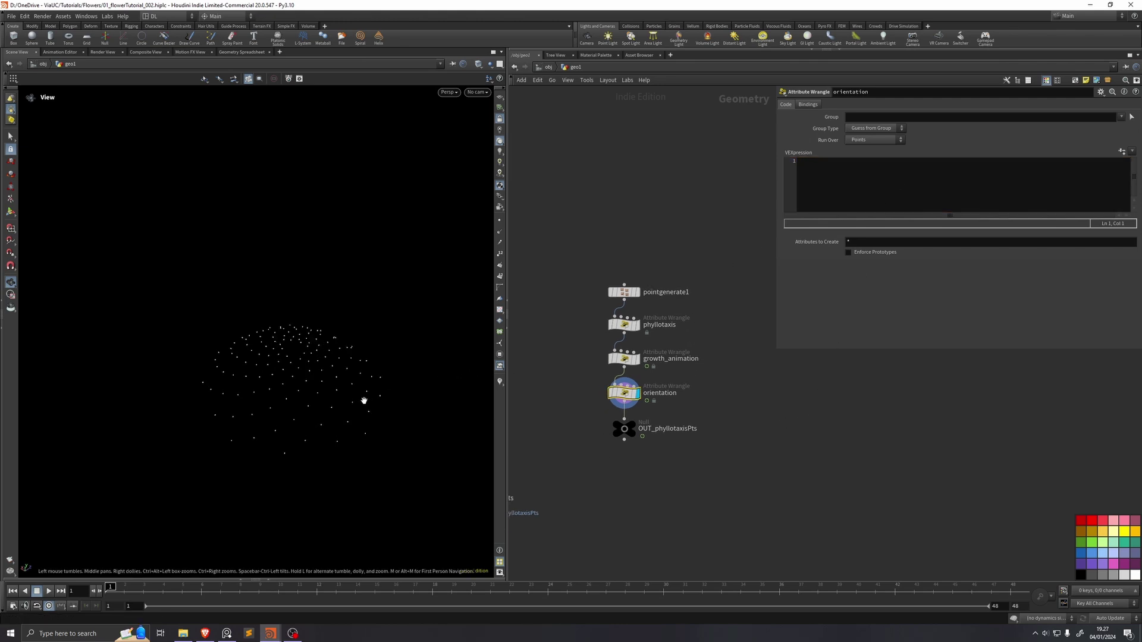
left_click_drag(283, 385, 294, 378)
left_click(927, 201)
type("m")
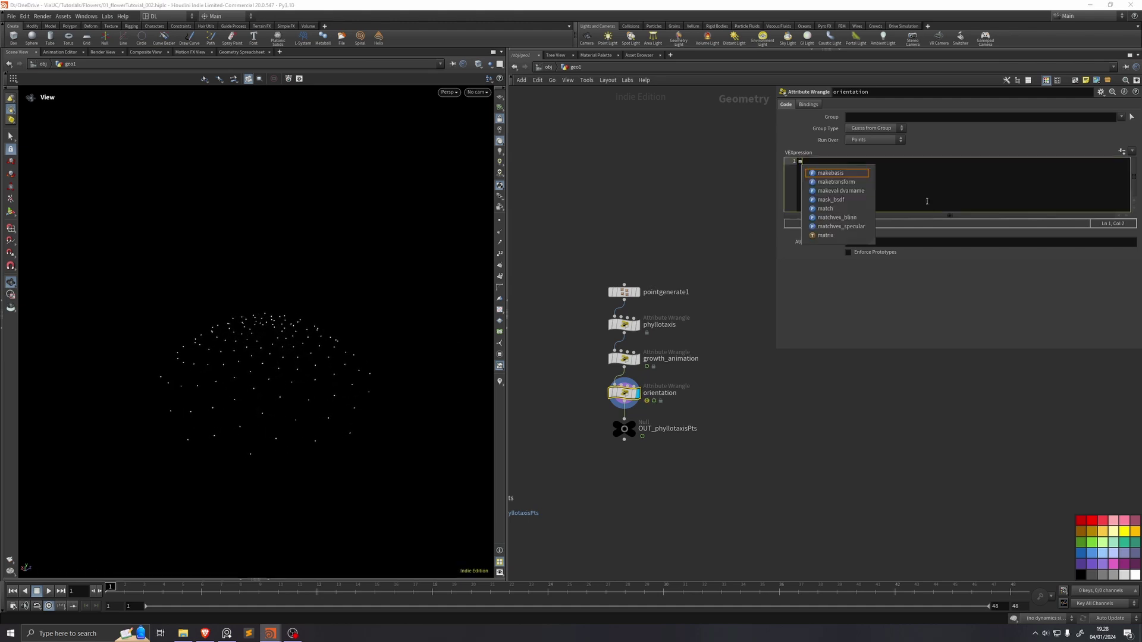
type("atrix3 xform = ident()")
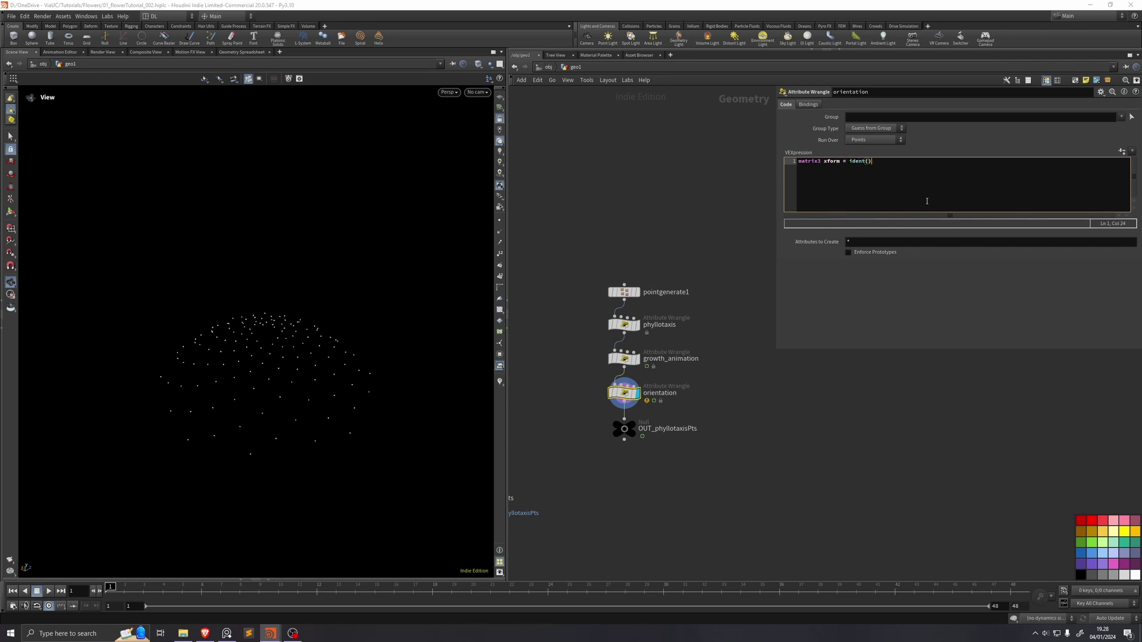
type(";")
key("Return")
key("Return")
type("3@transform = xform;")
key("ctrl+s")
- Branch a Transform node off the orientation wrangle and display it
mouse_move(624, 392)
middle_mouse_down()
mouse_move(606, 359)
mouse_move(798, 357)
middle_mouse_up()
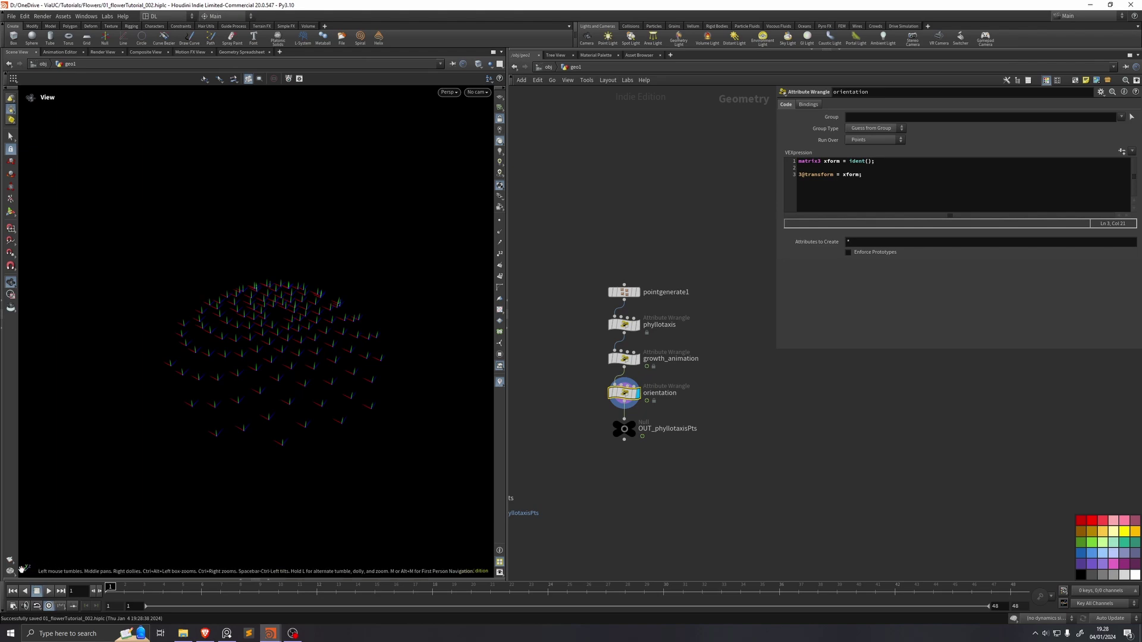
left_click_drag(300, 441, 346, 453)
key("Tab")
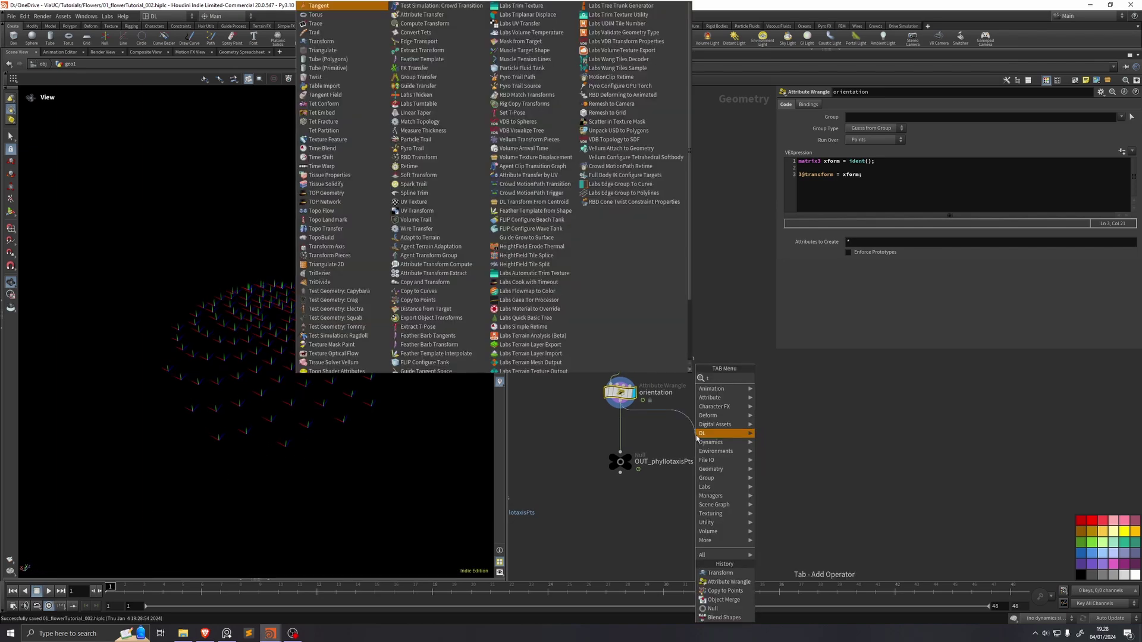
type("transform")
key("Return")
left_click(697, 438)
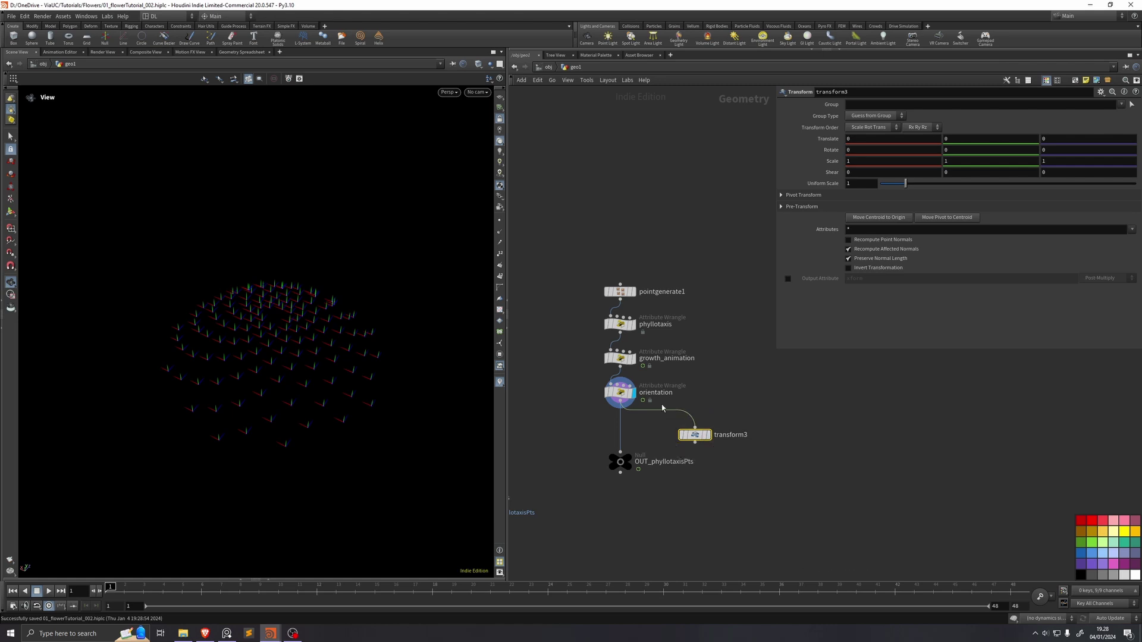
left_click(708, 435)
- Limit the Transform node to the transform attribute, try rotating it to 263 about Y, and delete the node
left_click(916, 231)
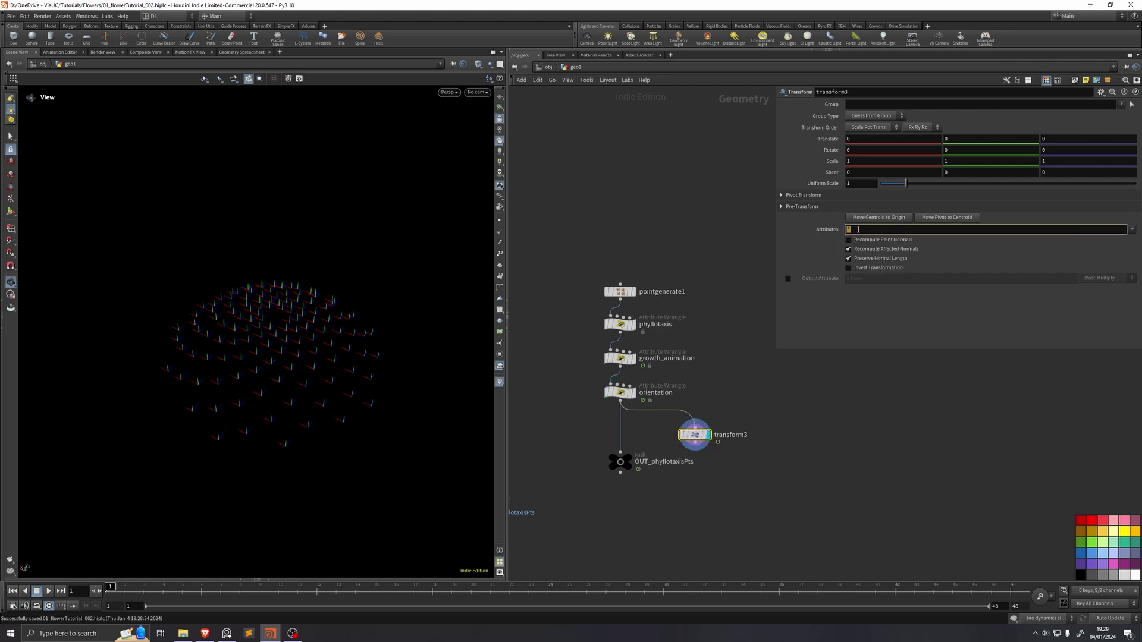
type("transform")
key("Return")
mouse_move(958, 150)
middle_mouse_down()
mouse_move(957, 130)
mouse_move(1116, 127)
mouse_move(1067, 121)
mouse_move(963, 154)
middle_mouse_up()
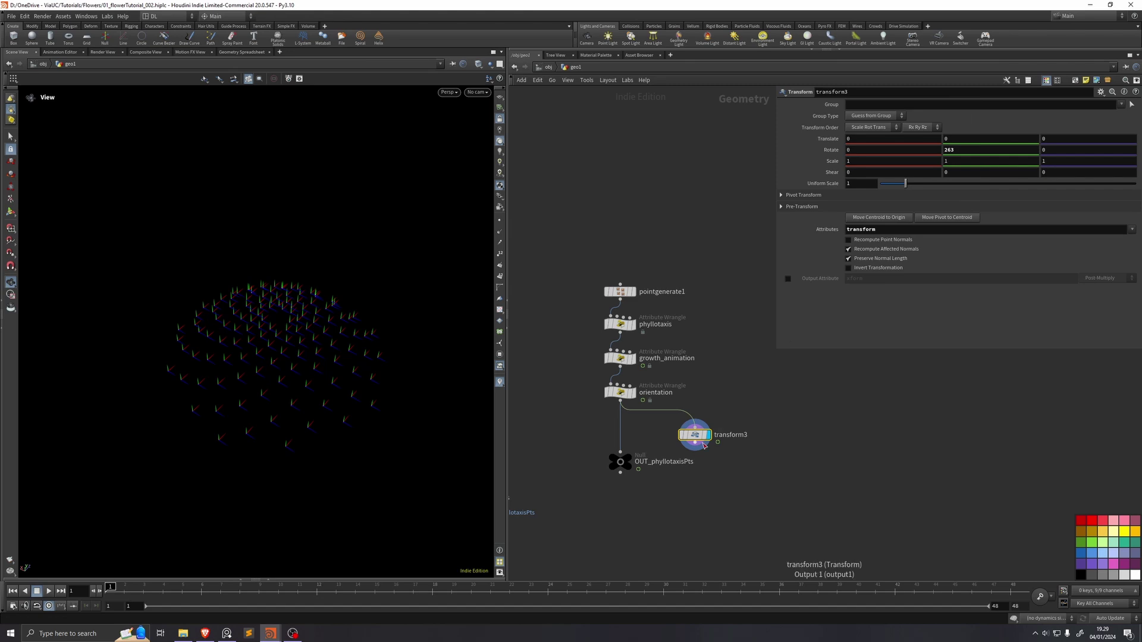
key("Delete")
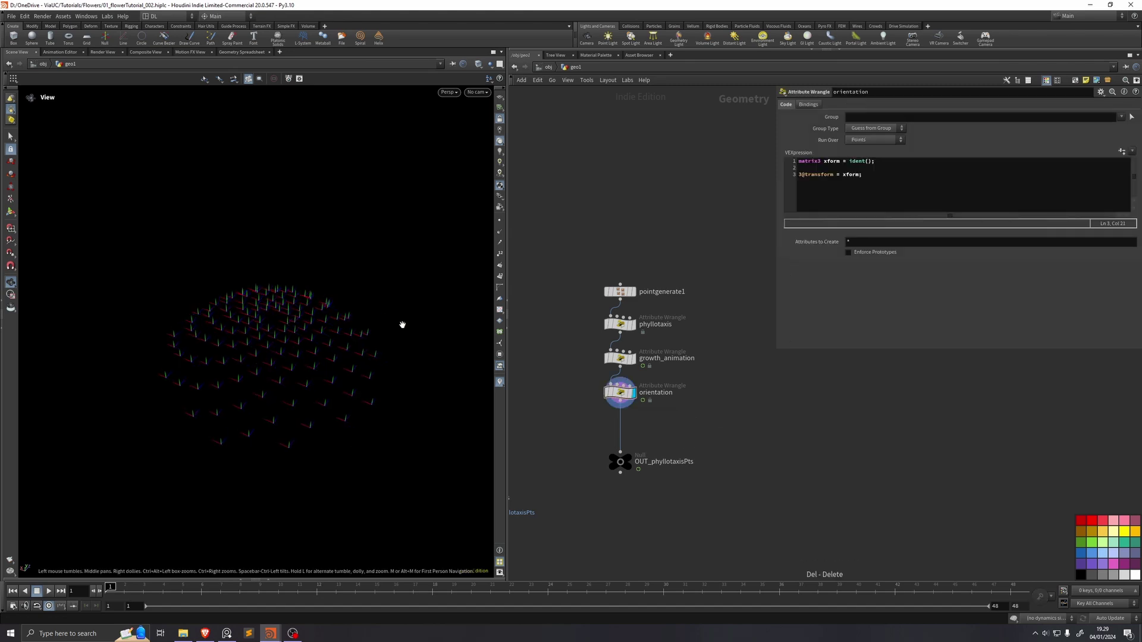
- Add the line float angle = f@angle; between the matrix declaration and the 3@transform line of the orientation code
key("Home")
key("Return")
key("Return")
key("Up")
key("Up")
type("float angle = ")
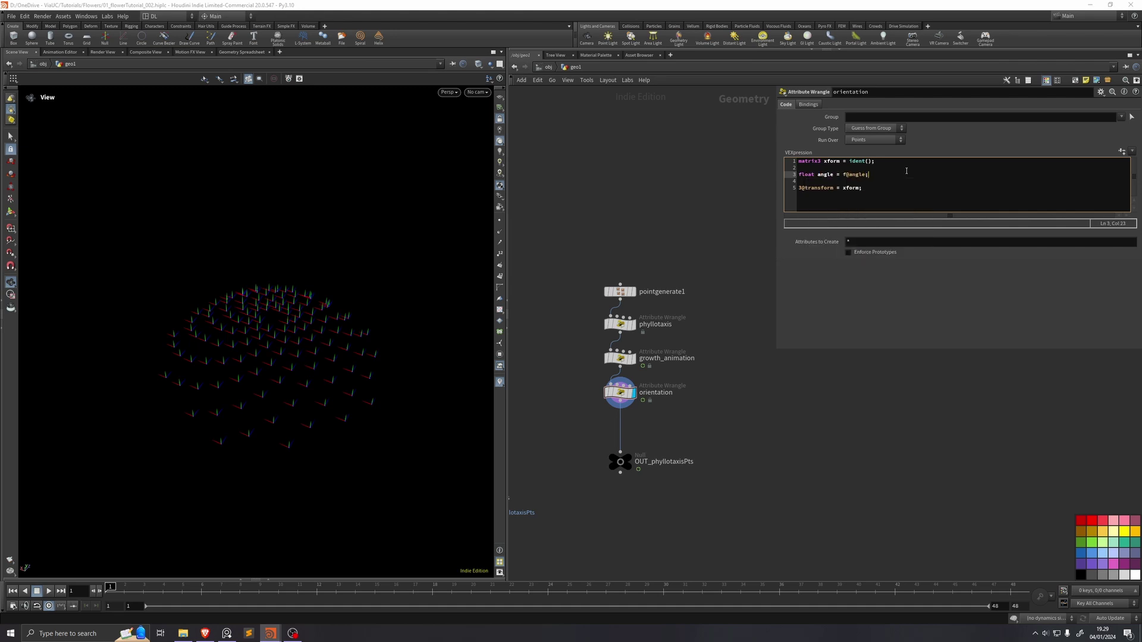
type("f@angle;")
- Multiply the angle by the point number and convert it to radians, making the line float angle = radians(f@angle * i@ptnum);
key("Return")
key("Return")
key("Up")
key("Up")
type("i@ptnum")
key("End")
type("radians(")
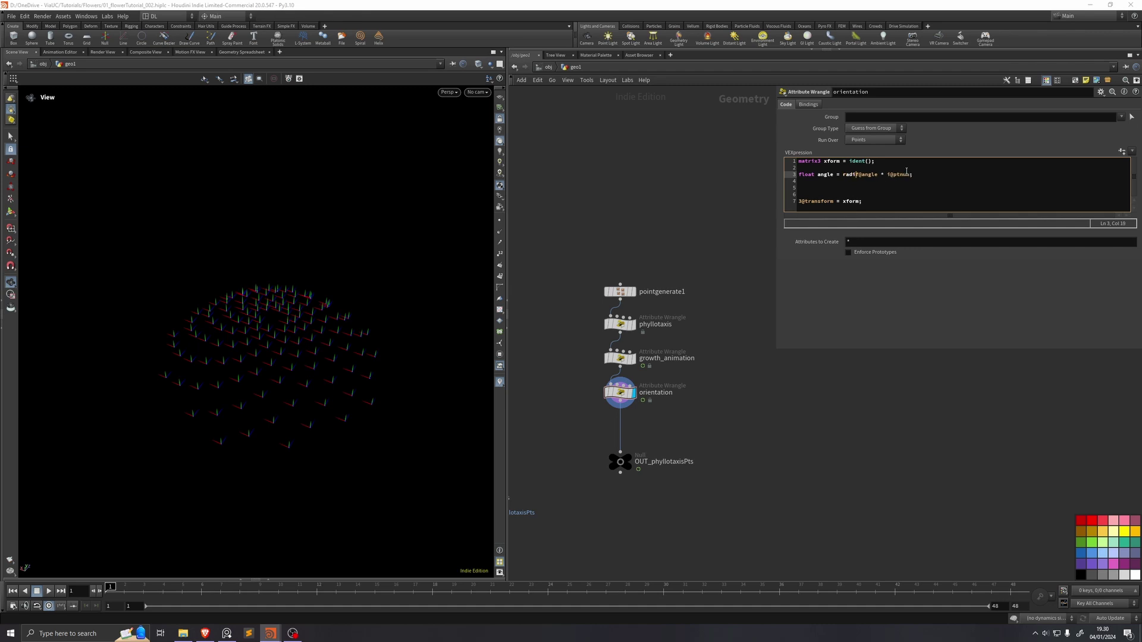
key("End")
key("Left")
type(")")
- Below the angle line, add rotate(xform, angle, set(0,1,0)); to rotate the matrix about the Y axis
key("Down")
key("Return")
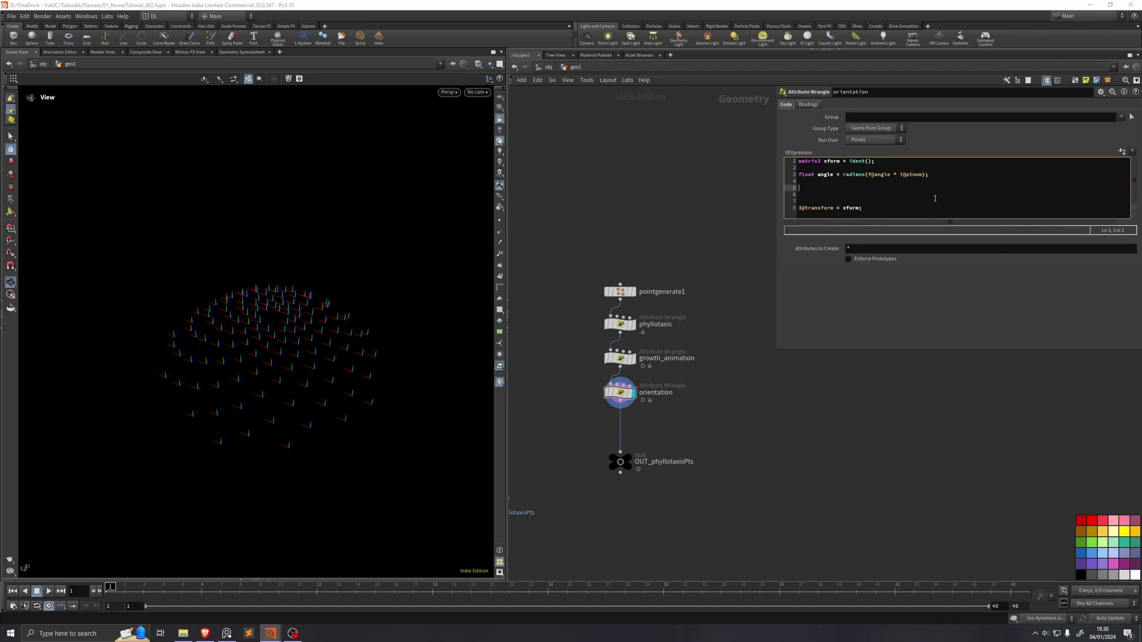
type("rotate()")
type("xform")
type(", angle")
type(", set()")
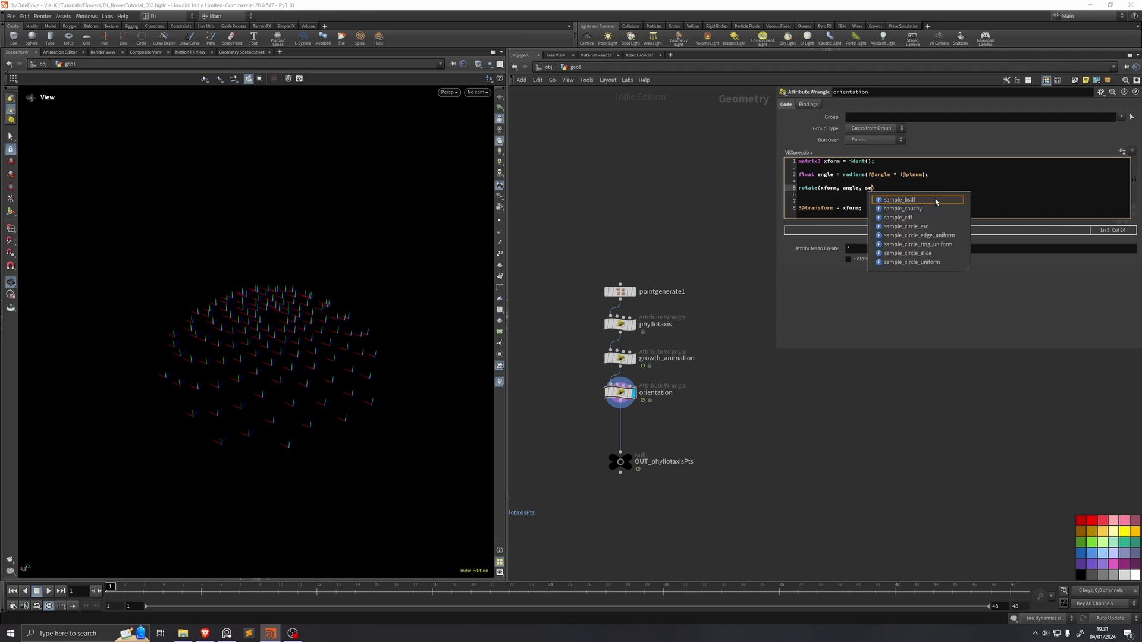
type("0,1,0")
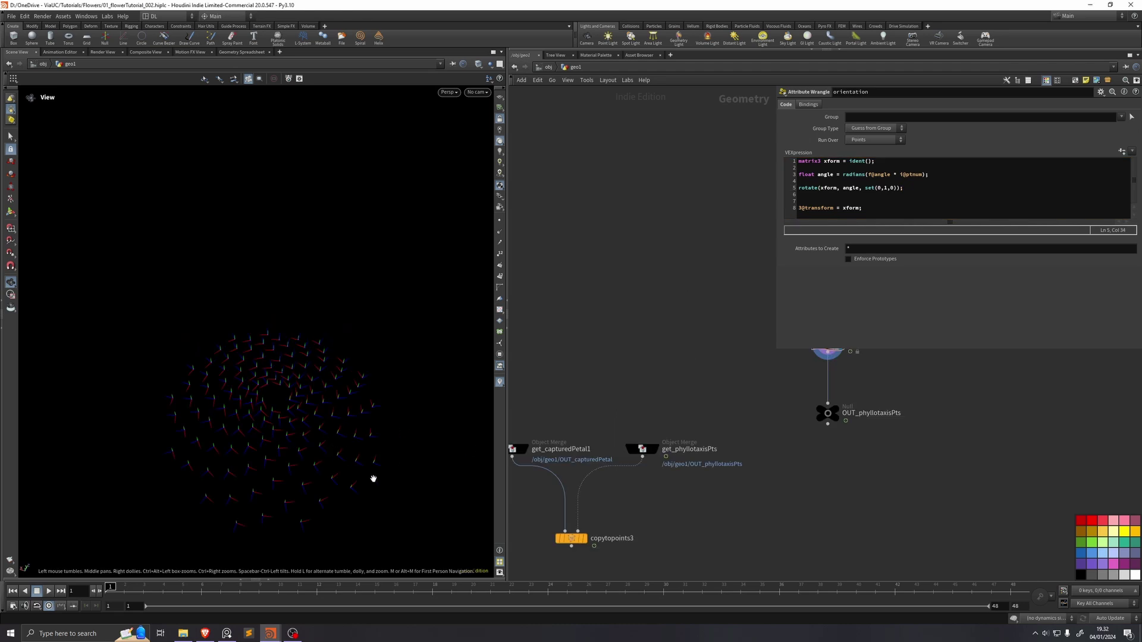
- Display the copytopoints3 output and inspect the orientation of the copied petals
middle_click_drag(598, 539, 633, 487)
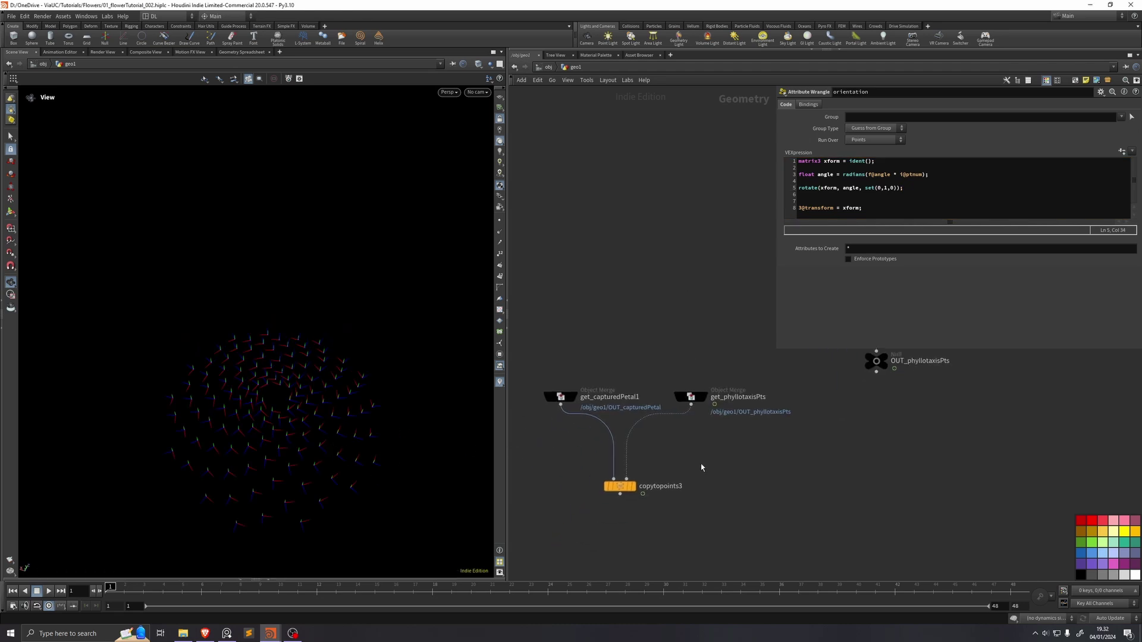
left_click(633, 487)
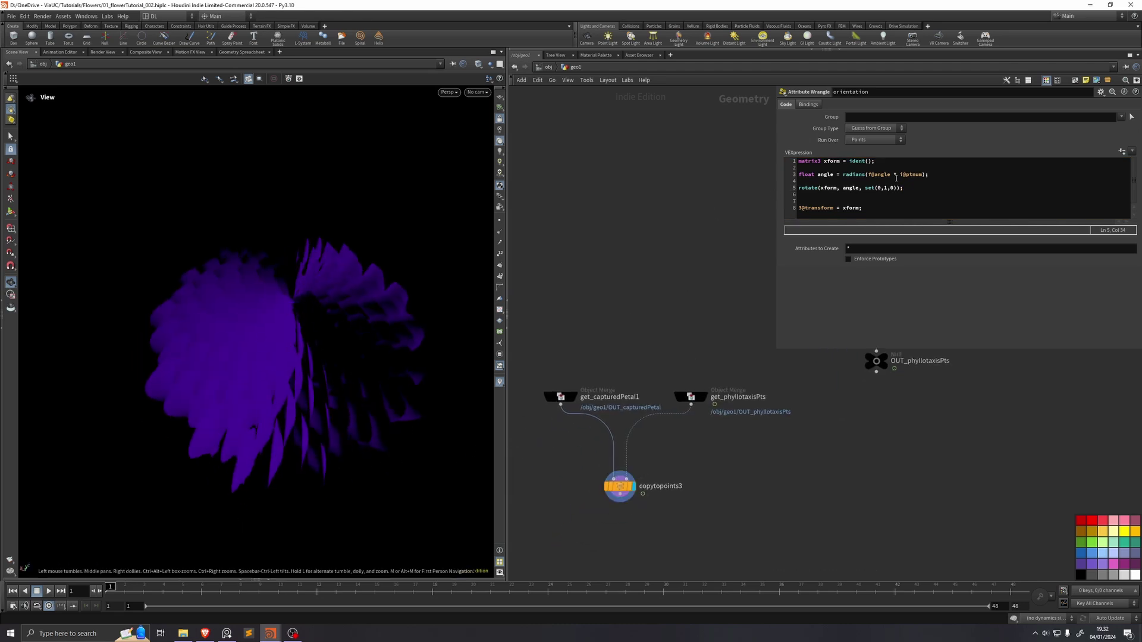
left_click_drag(395, 281, 369, 390)
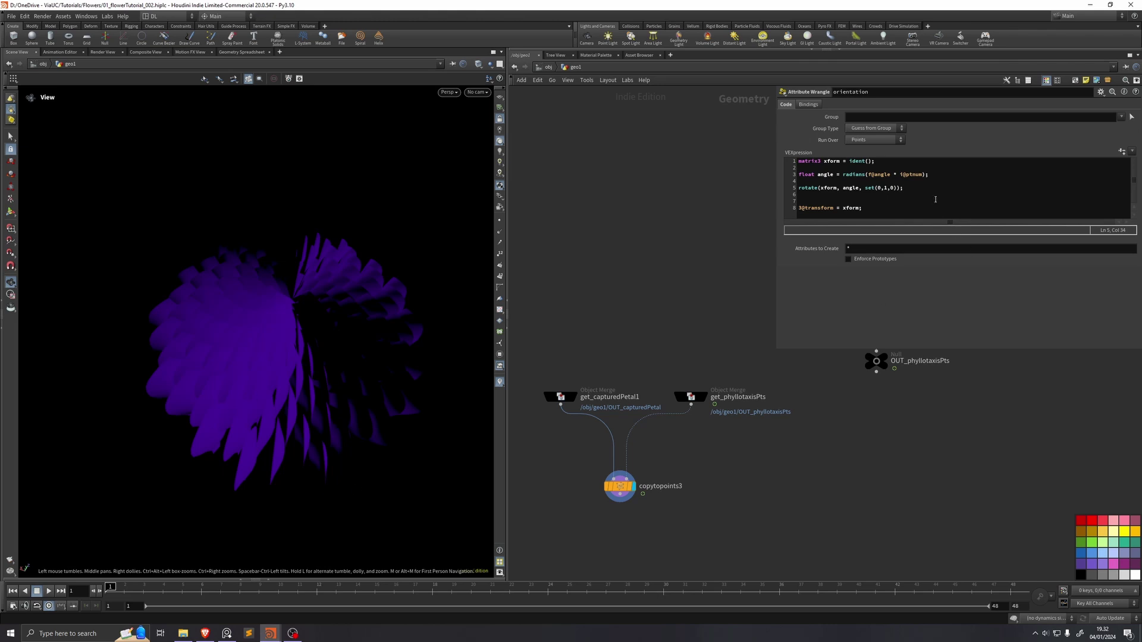
- Offset the angle by changing its line to float angle = radians(f@angle * i@ptnum - 90); and check the petals
left_click(922, 175)
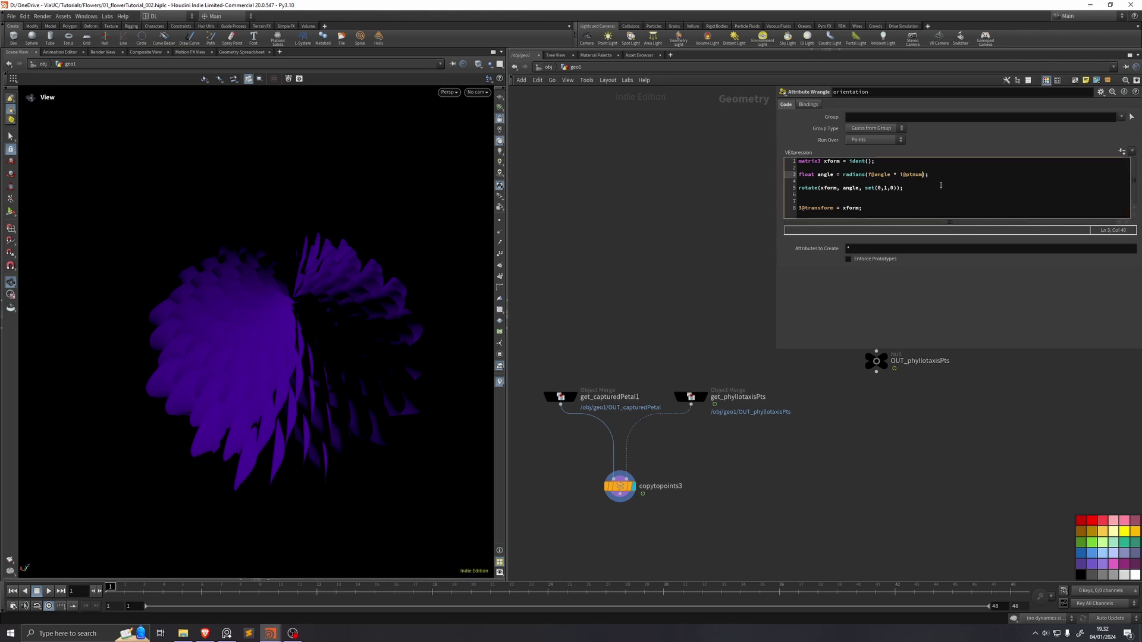
type("+ ")
type("90")
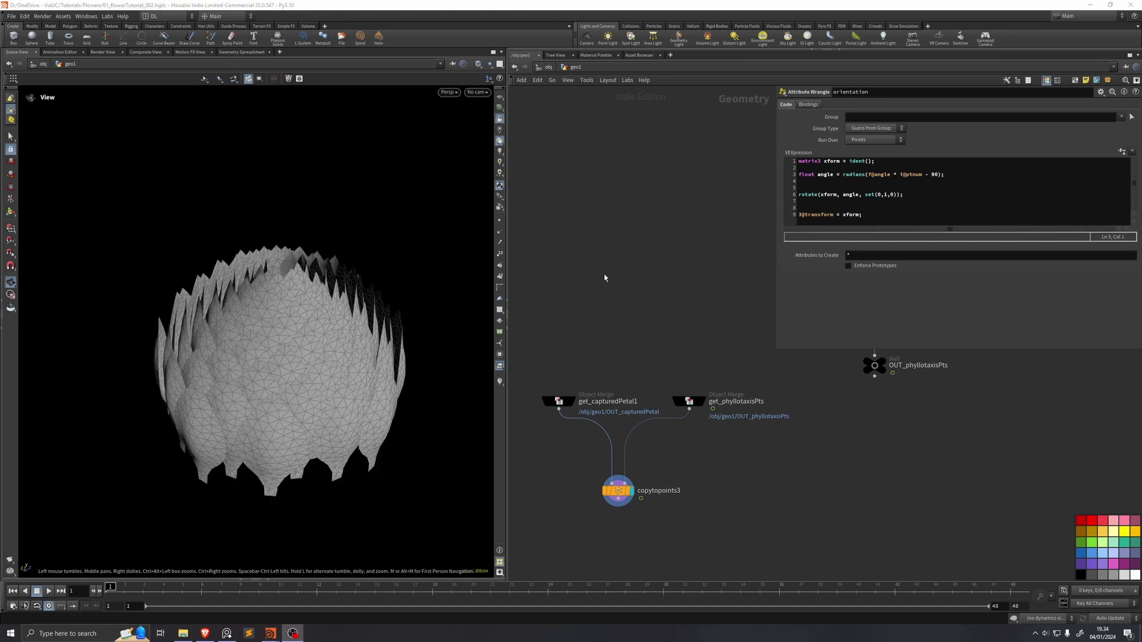
left_click_drag(348, 307, 350, 321)
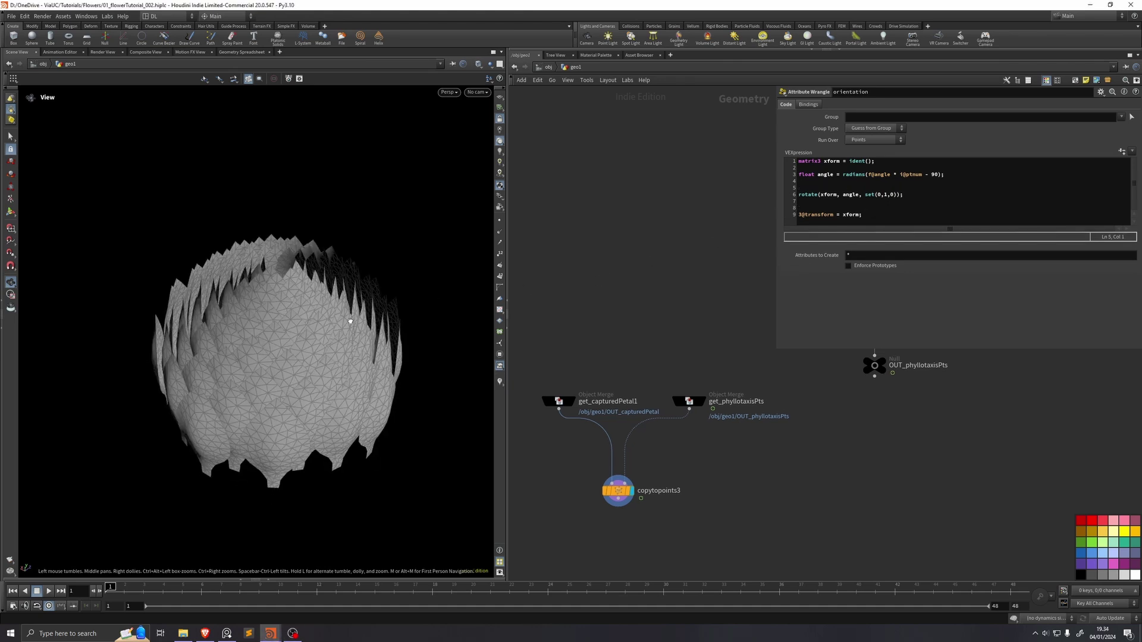
- Below the angle line, add float out_angle = radians(chf("out_angle") * chramp("out_angle_ramp", f@u));
left_click(833, 187)
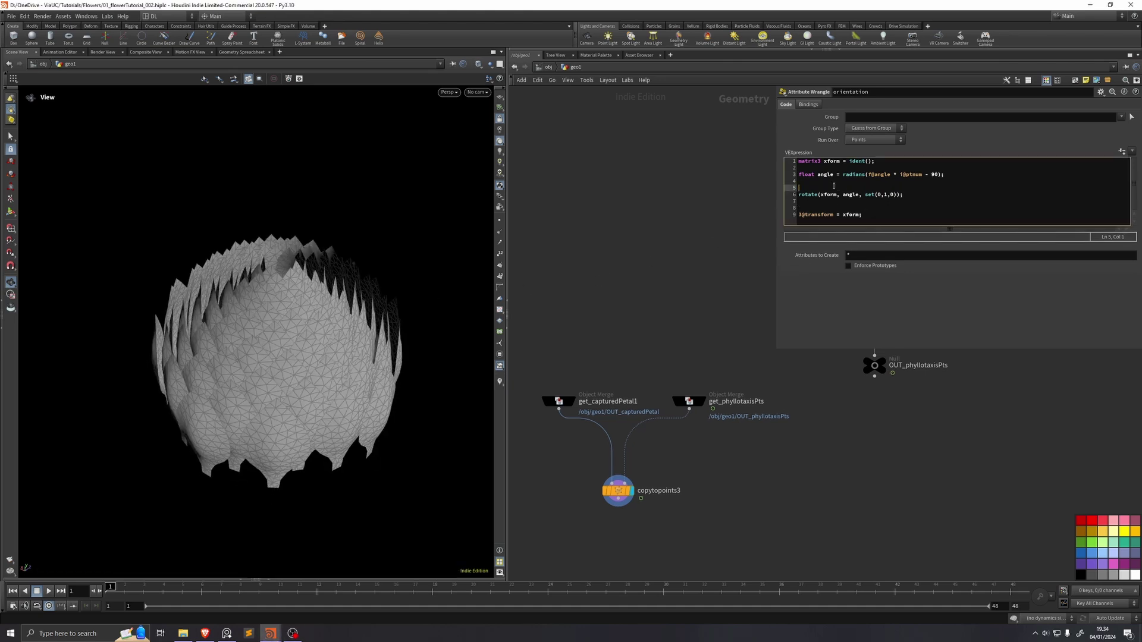
key("Up")
key("Return")
type("float out_angle")
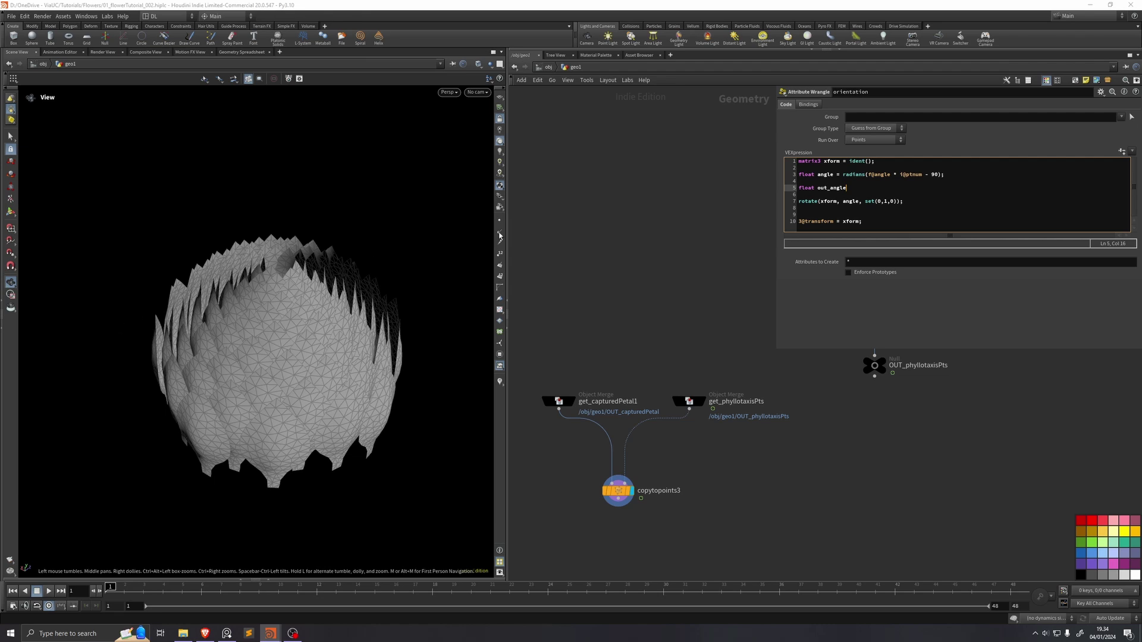
type(" = radians()chf(\"out_angle")
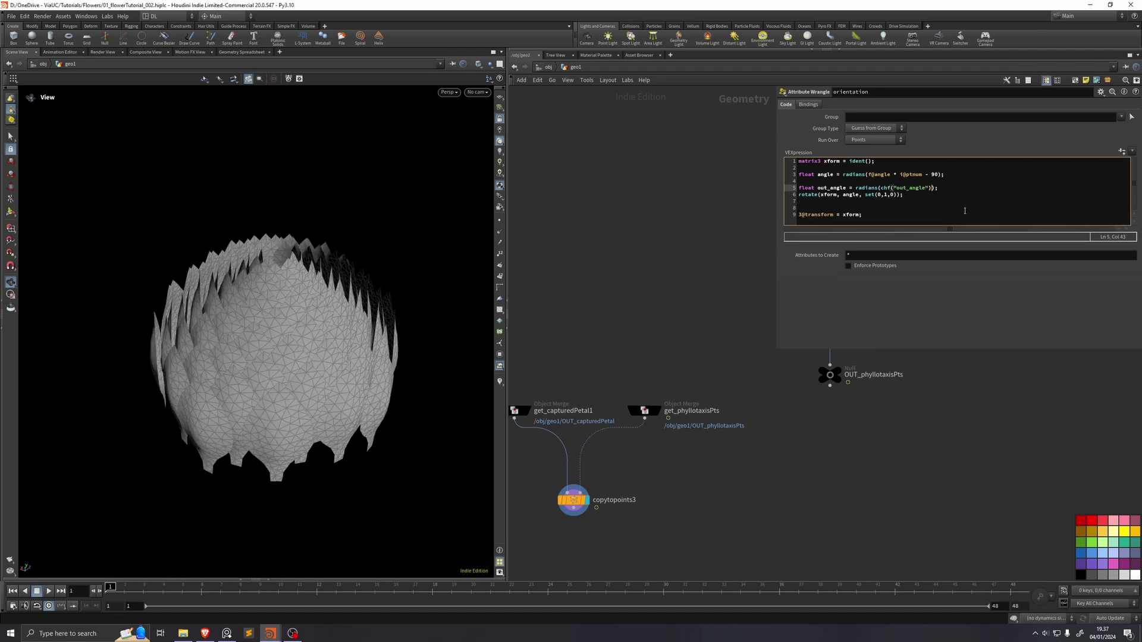
type("* chramp(\"out_angle")
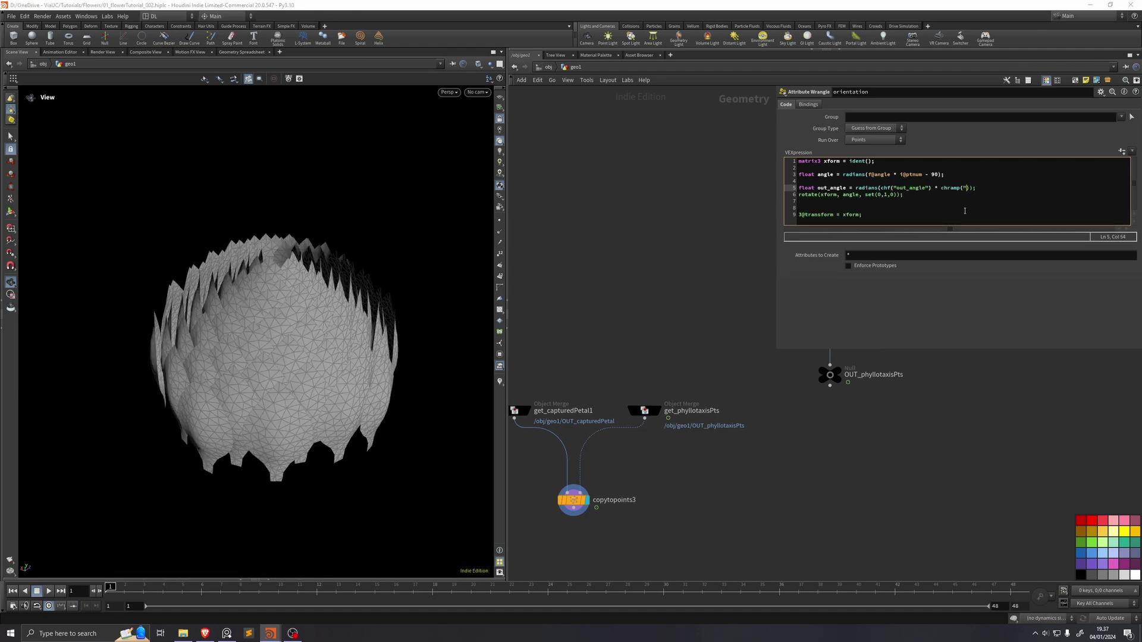
type("_ramp\", f@u)")
- Add rotate(xform, out_angle, set(0,0,1)); above the existing rotate line and create the parameters for the code's channels
left_click(1050, 190)
key("Return")
key("Return")
type("rota")
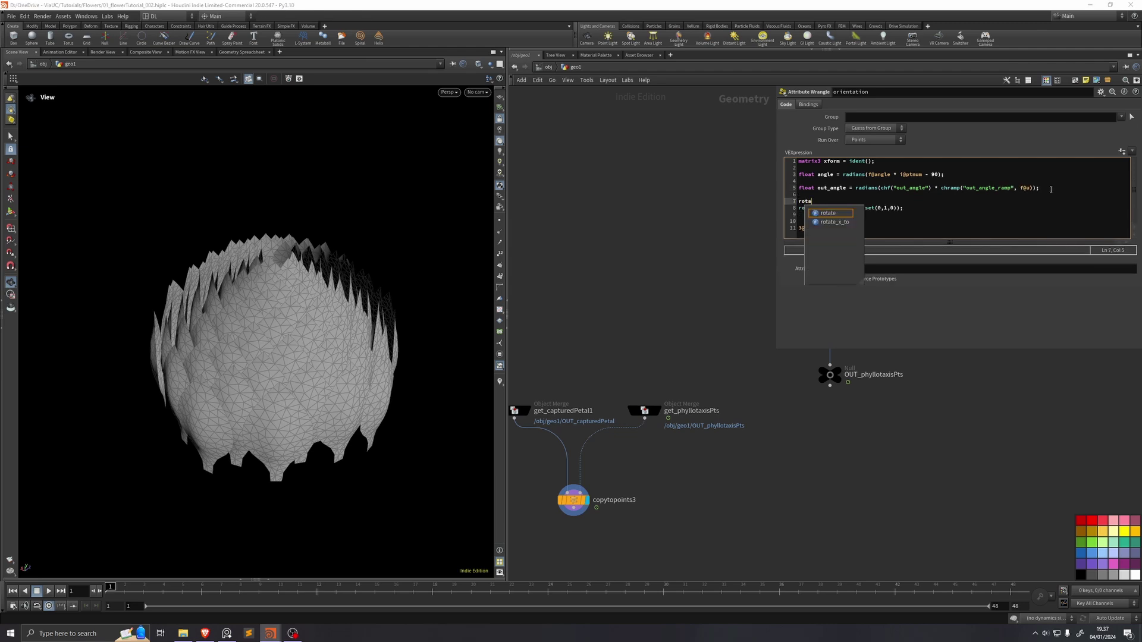
type("te(xform, out_an")
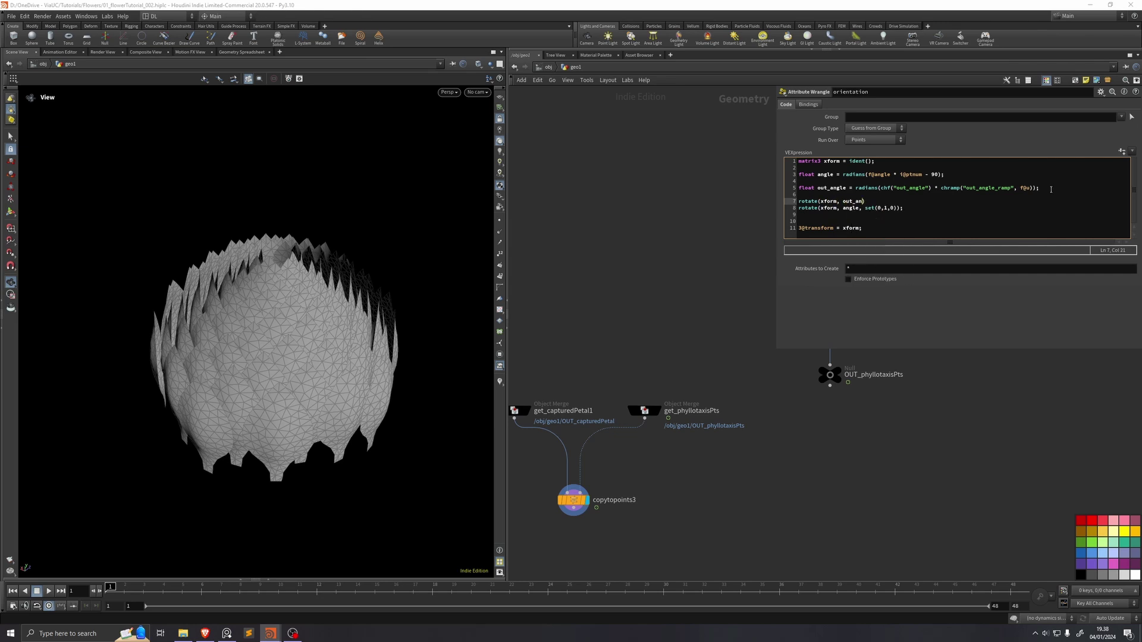
type("gle, set(0,0,1));")
left_click(1123, 151)
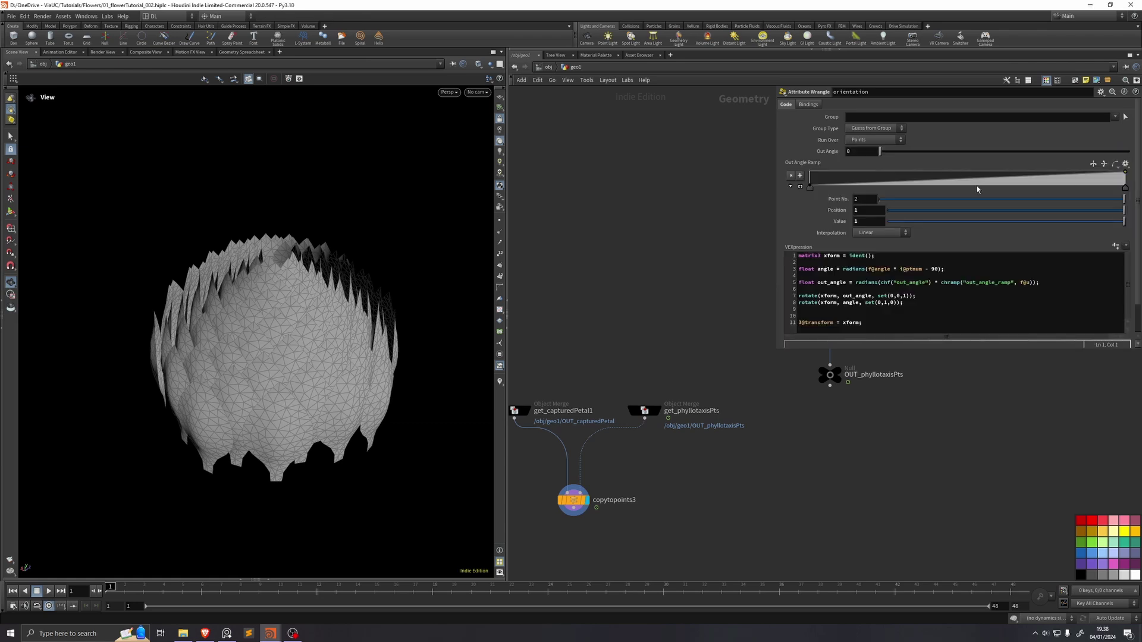
- Set Out Angle to -109.03 and negate the radians() expression in the out_angle line
middle_click_drag(830, 151, 404, 202)
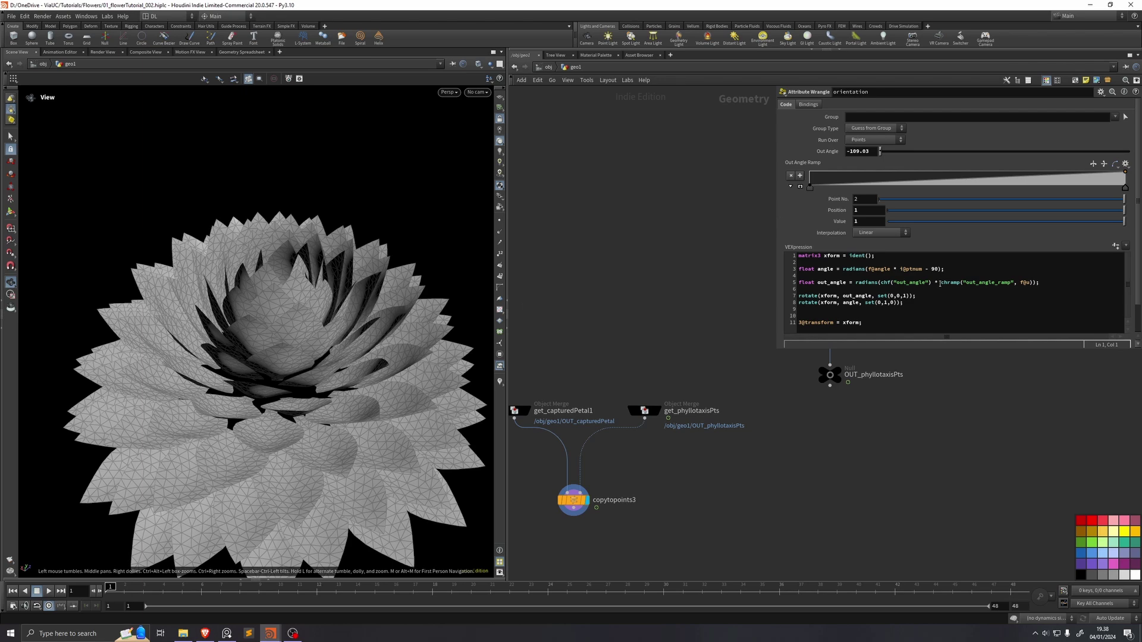
left_click(857, 282)
type("-")
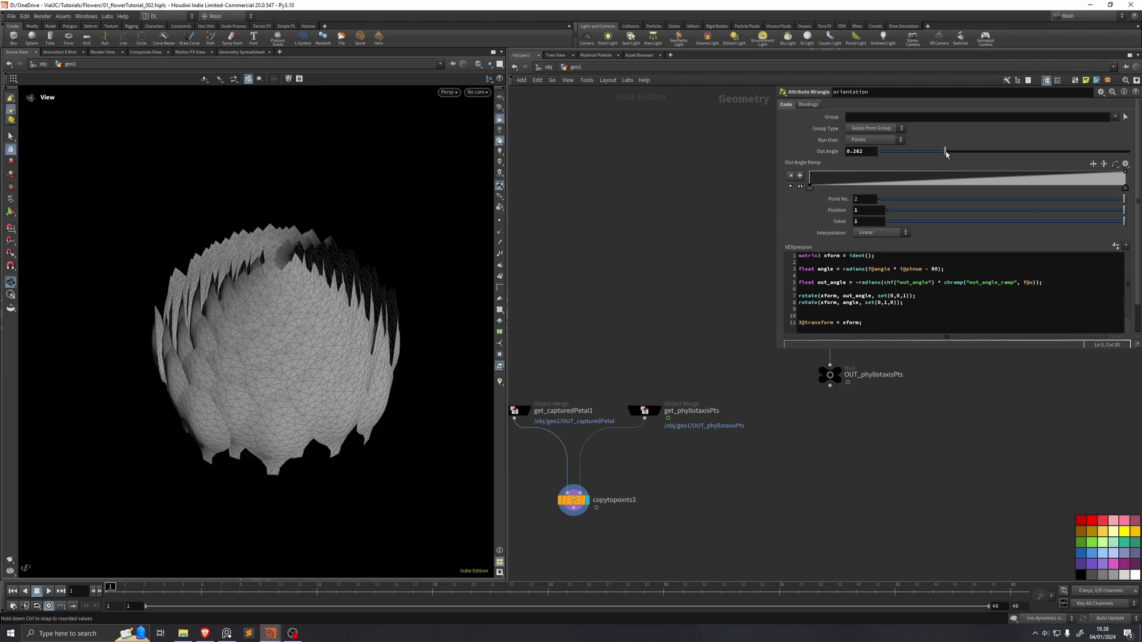
- Raise the upper range limit of the orientation wrangle's Out Angle parameter to 90 and set Out Angle to 90
middle_click_drag(827, 150, 875, 155)
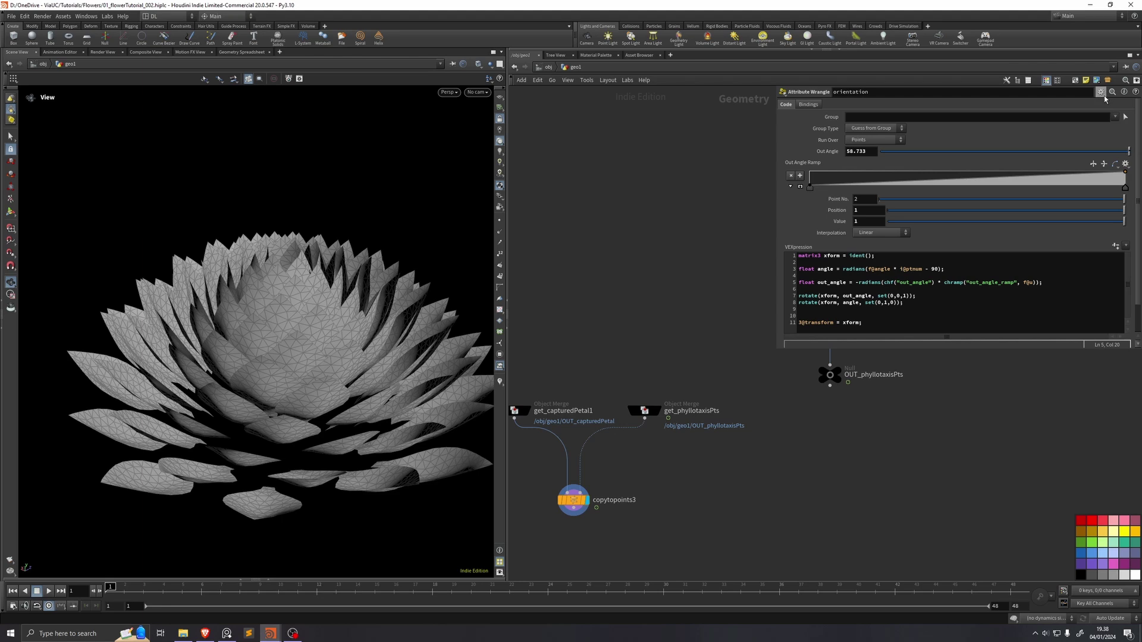
left_click_drag(943, 151, 1128, 152)
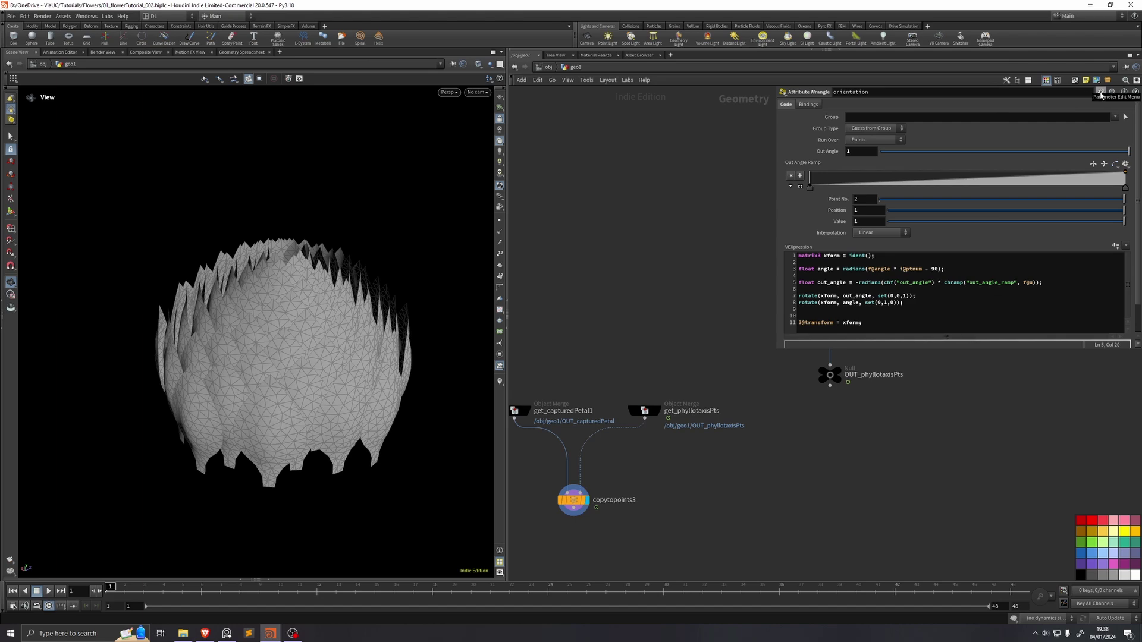
left_click(1101, 92)
left_click(1079, 101)
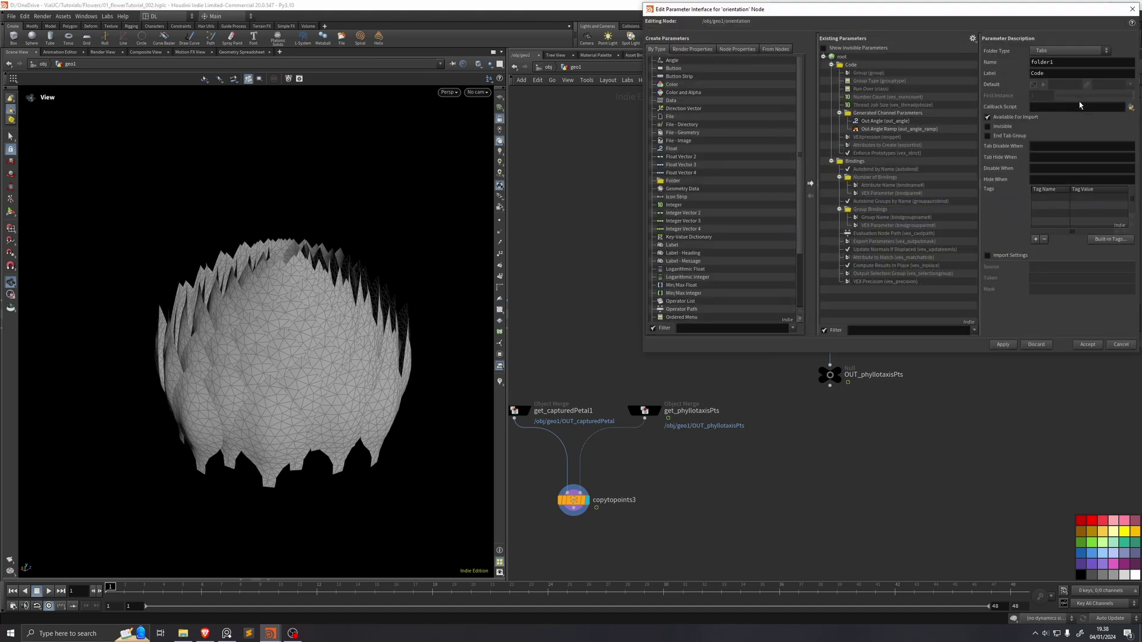
left_click(886, 122)
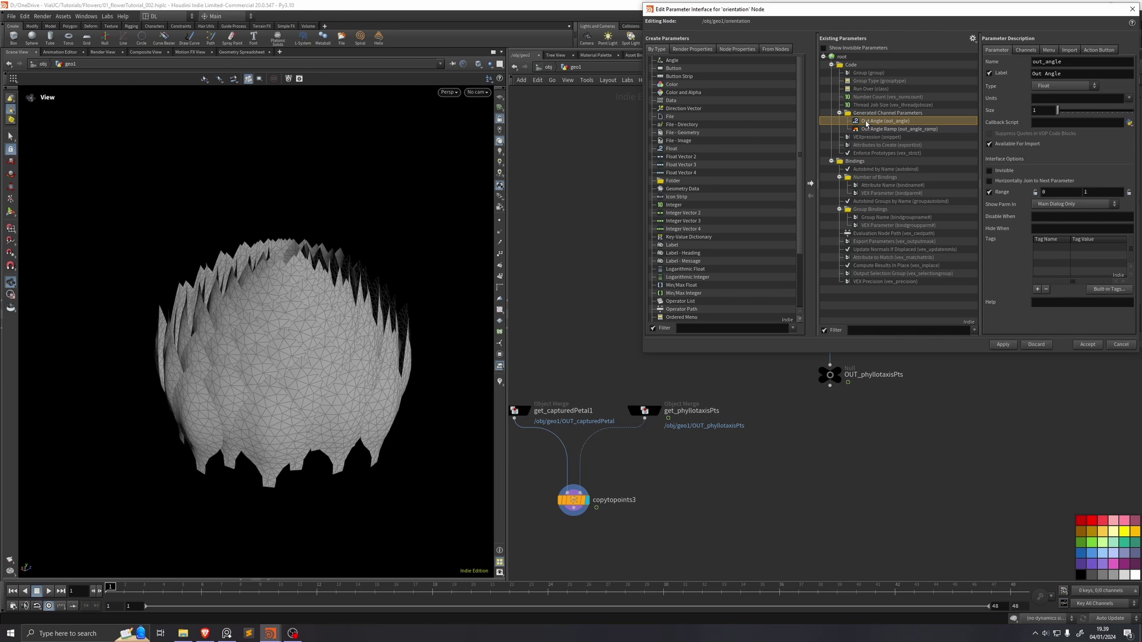
left_click(1046, 192)
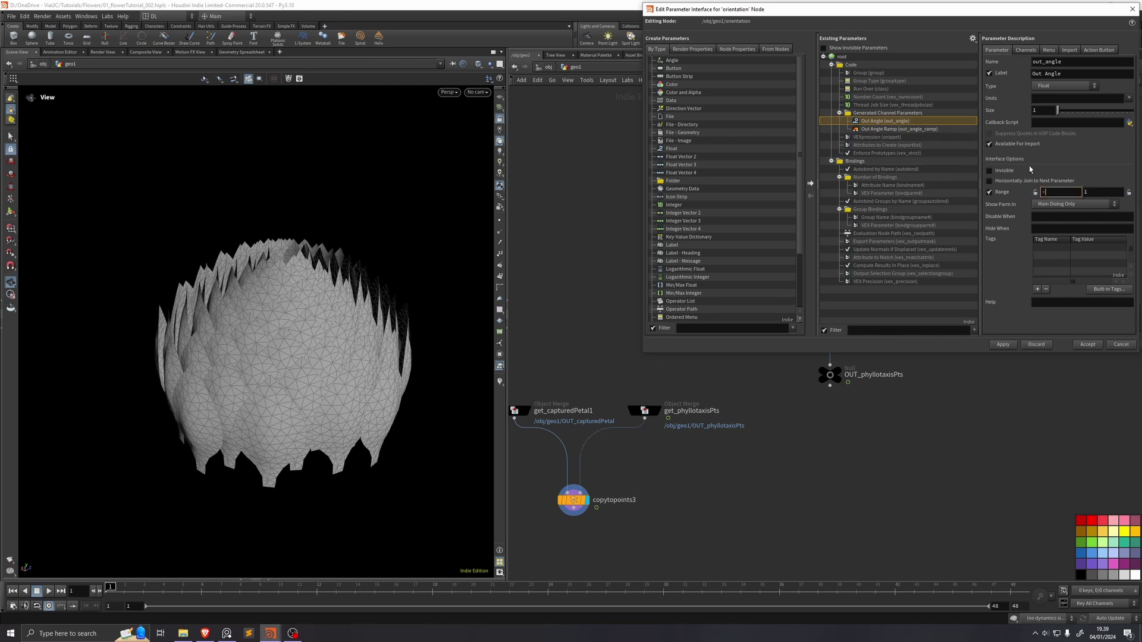
key("Tab")
type("90")
key("Return")
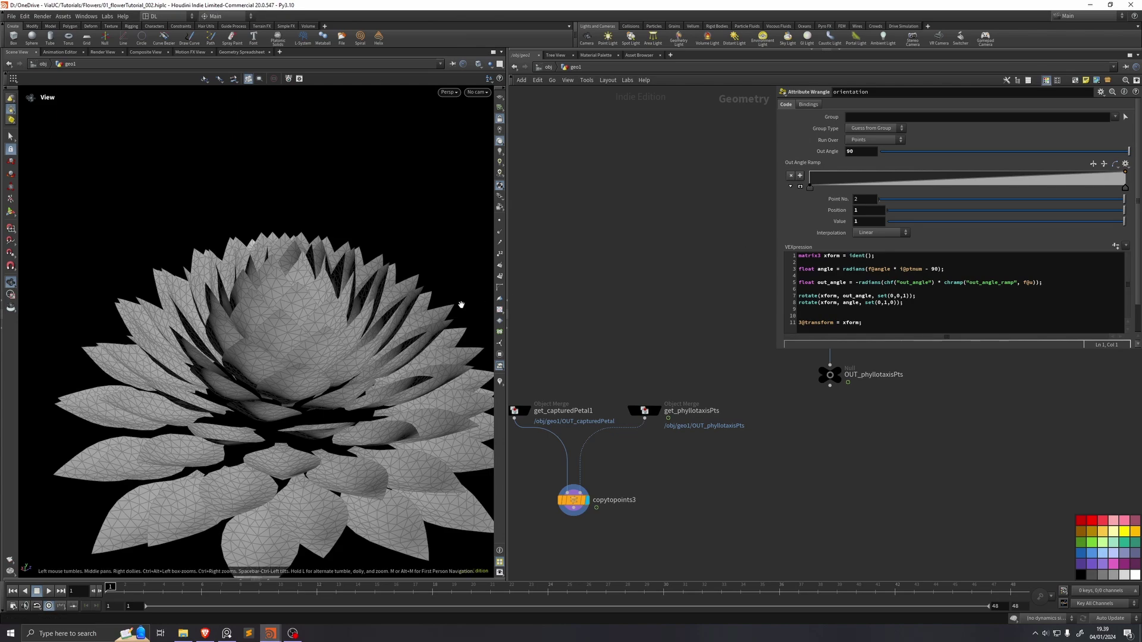
- Expand the Out Angle Ramp and reshape its curve to adjust how the petals open
scroll(332, 349, "down", 3)
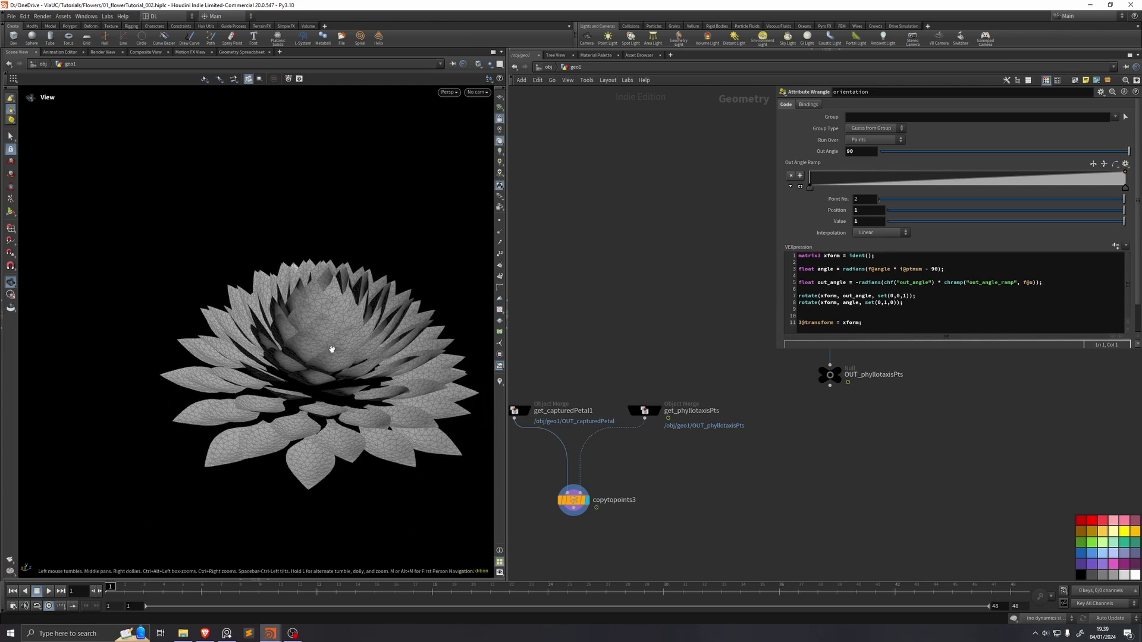
left_click(791, 186)
left_click_drag(925, 221, 854, 184)
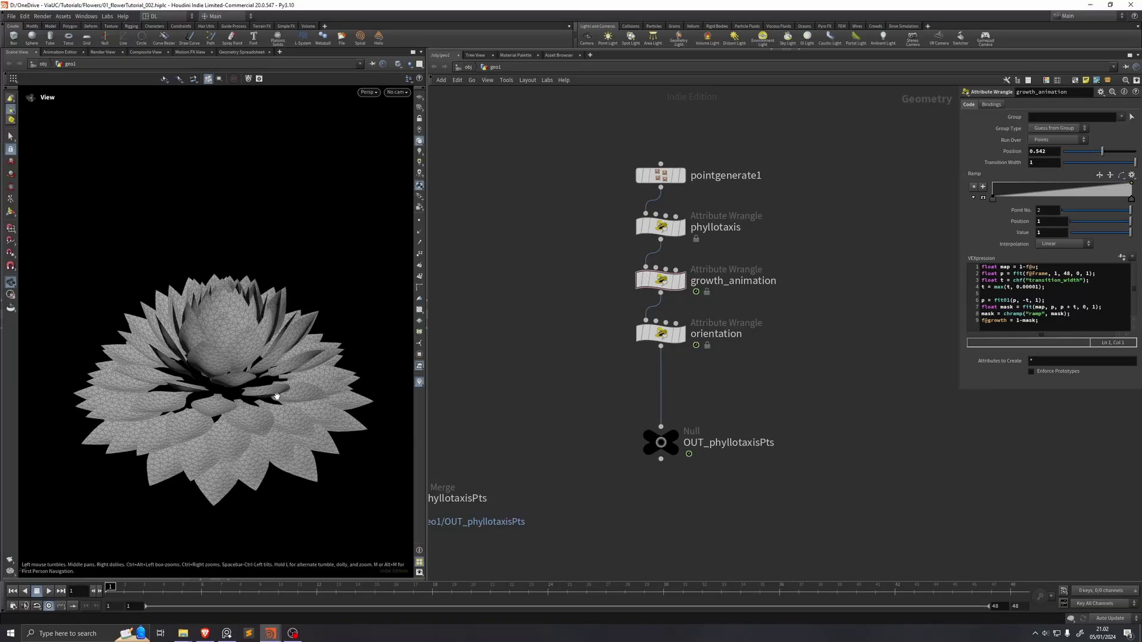
- Insert an Attribute Adjust Float node between orientation and OUT_phyllotaxisPts
key("Tab")
type("atadj")
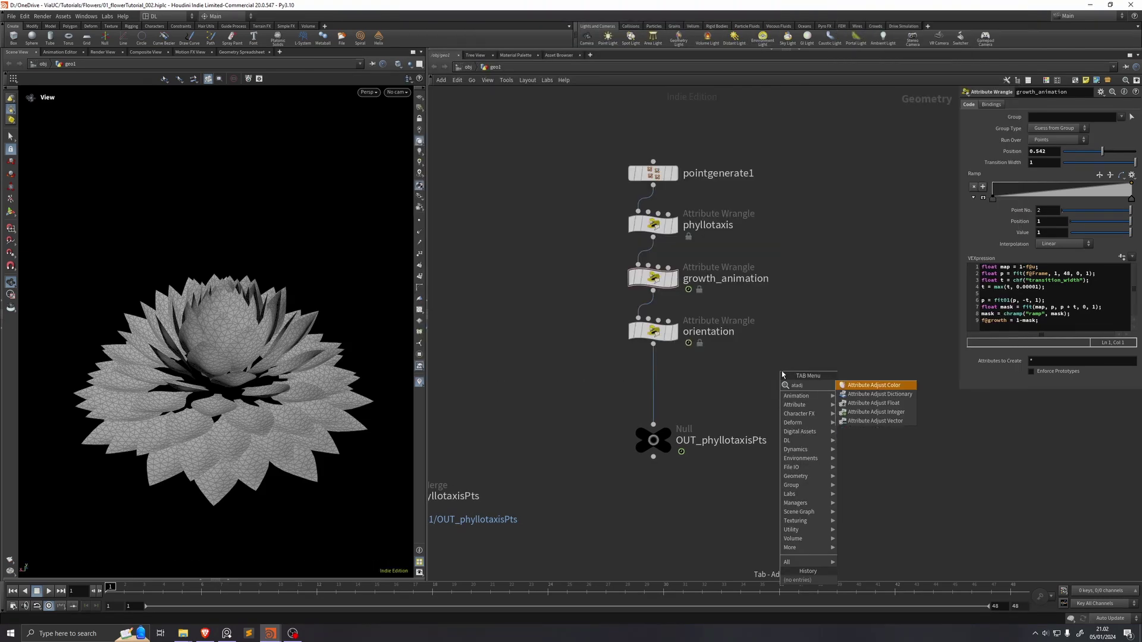
key("Down")
key("Down")
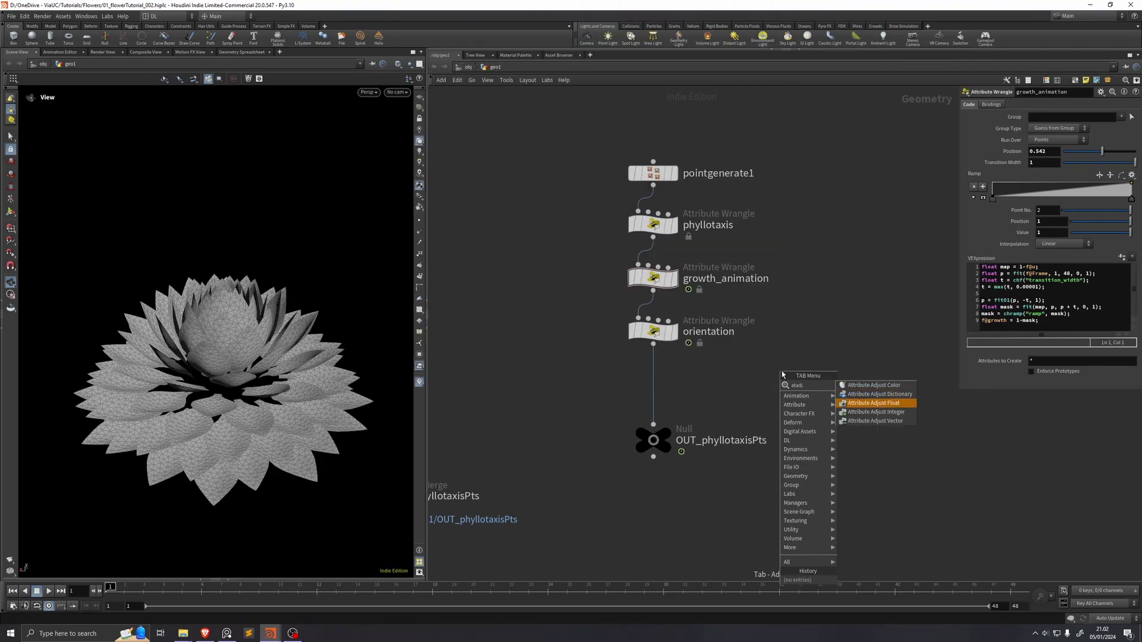
key("Return")
left_click(653, 374)
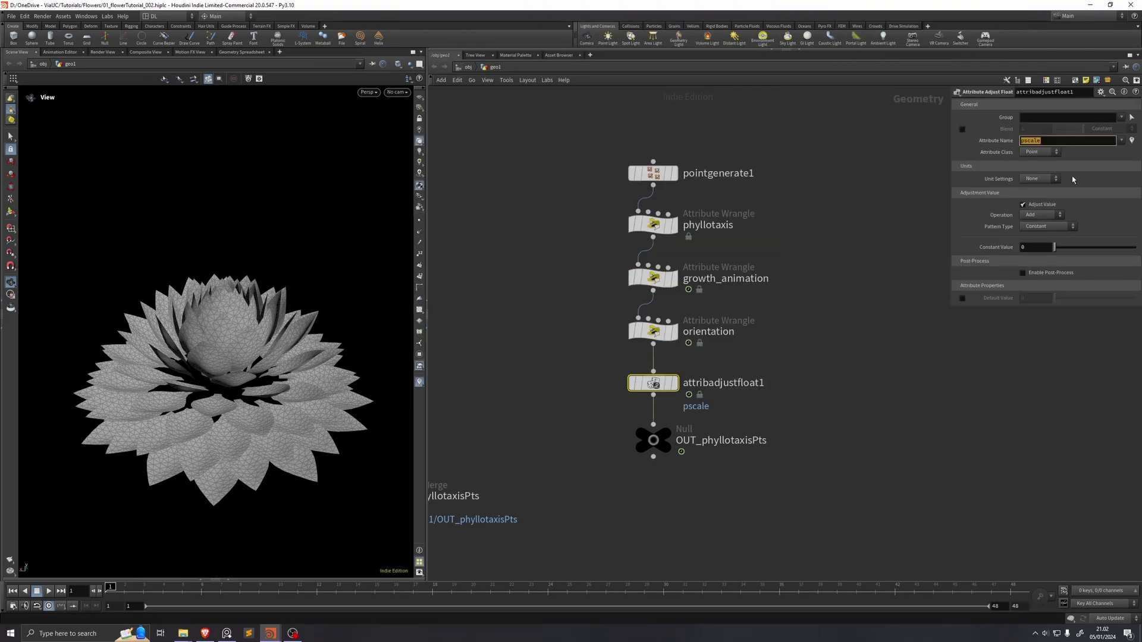
- Name the adjusted attribute size and set its operation to Set Initial
type("s")
key("Return")
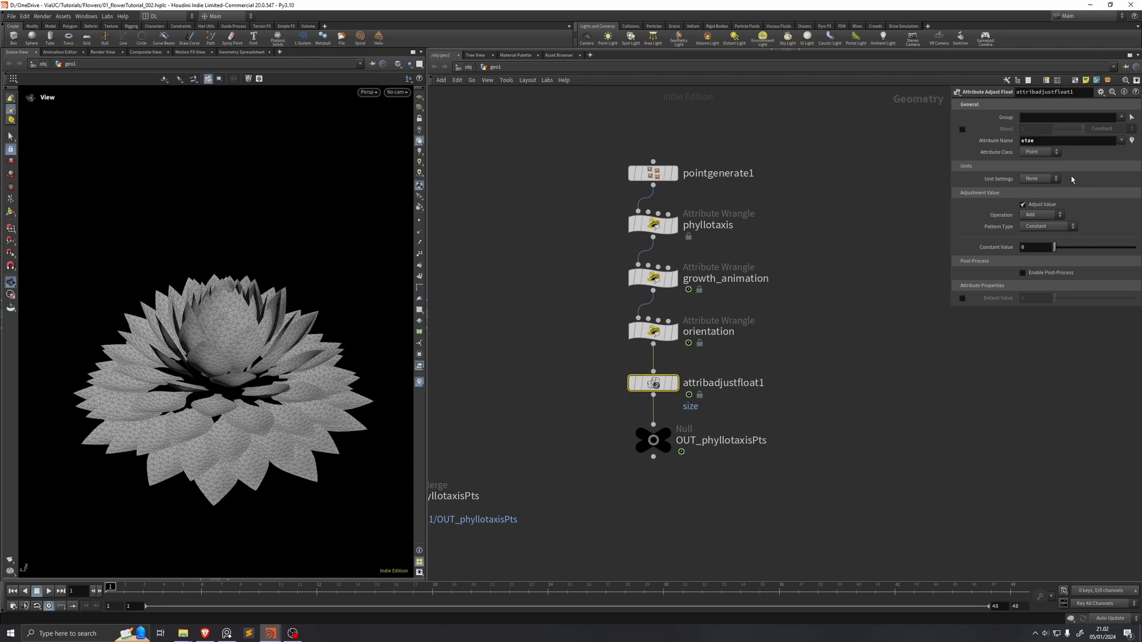
left_click(1041, 215)
left_click(1036, 223)
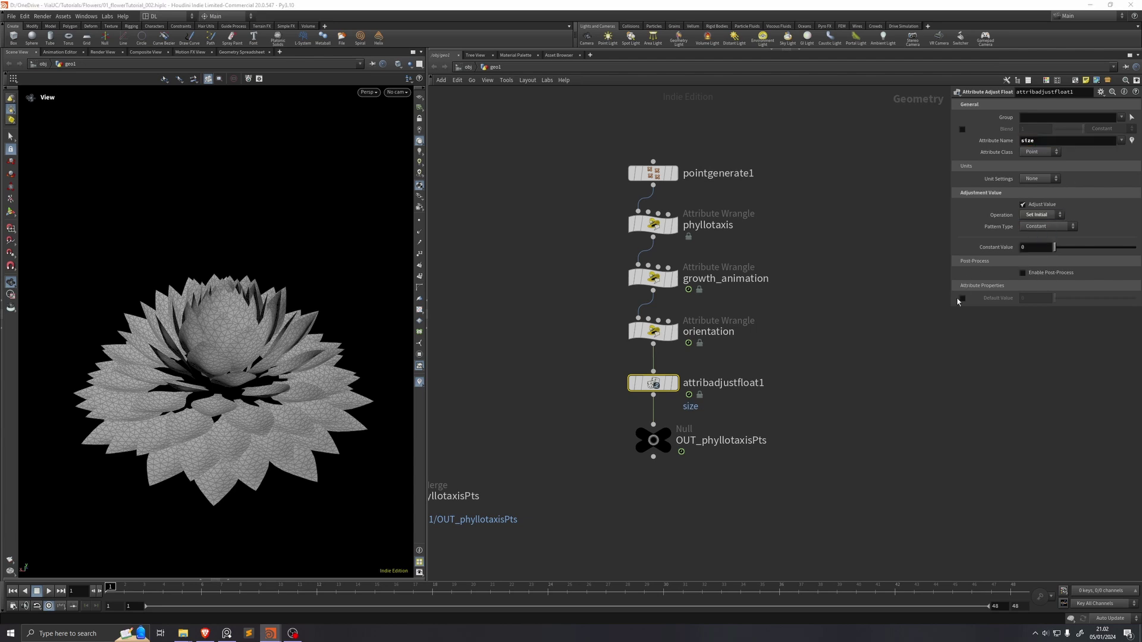
- Enlarge the parameter area and set the size attribute's Pattern Type to Remap Attribute with u as the source attribute
left_click_drag(950, 306, 785, 360)
left_click(894, 226)
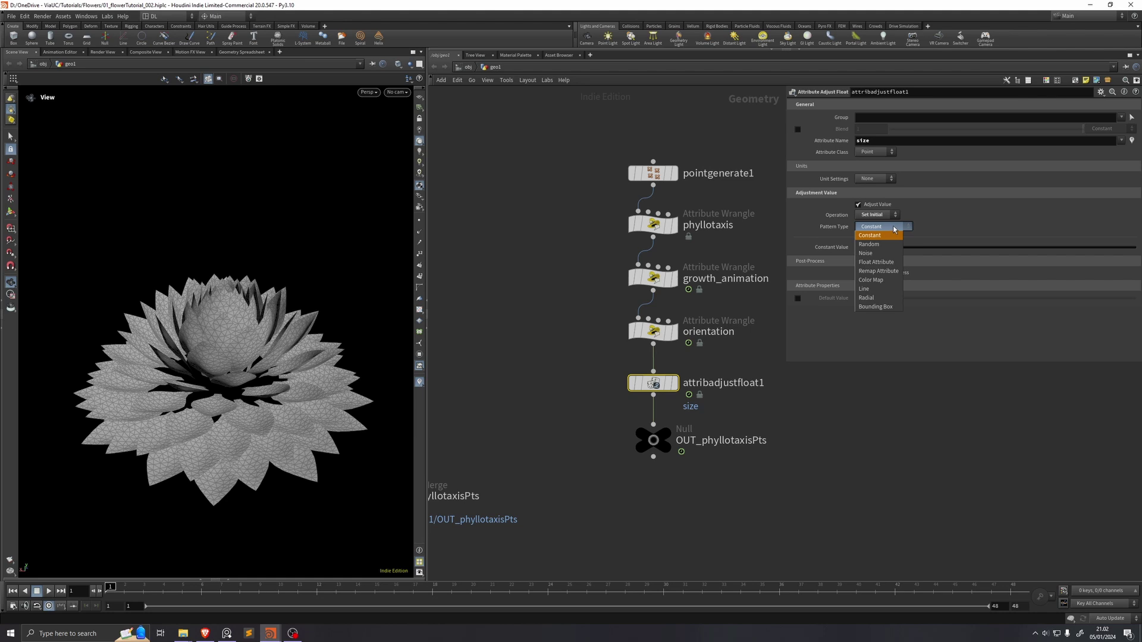
left_click(879, 271)
scroll(984, 333, "down", 1)
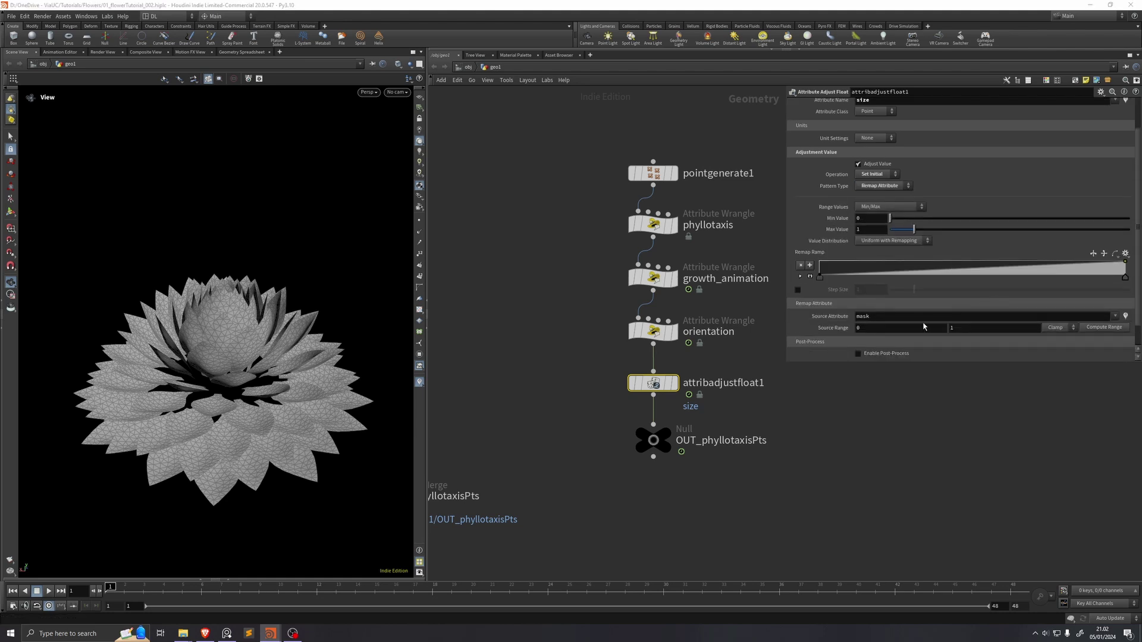
- Insert an Attribute Wrangle between the size adjustment node and OUT_phyllotaxisPts
middle_click_drag(752, 499, 743, 423)
scroll(752, 422, "down", 2)
scroll(753, 421, "up", 2)
key("Tab")
type("atwra")
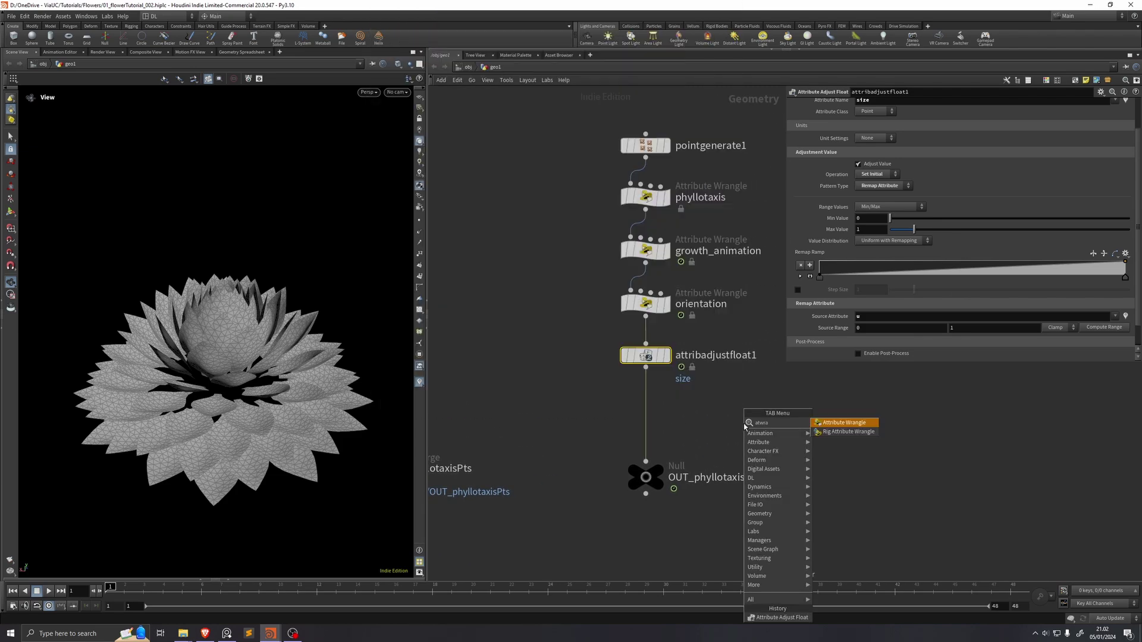
key("Return")
left_click(648, 409)
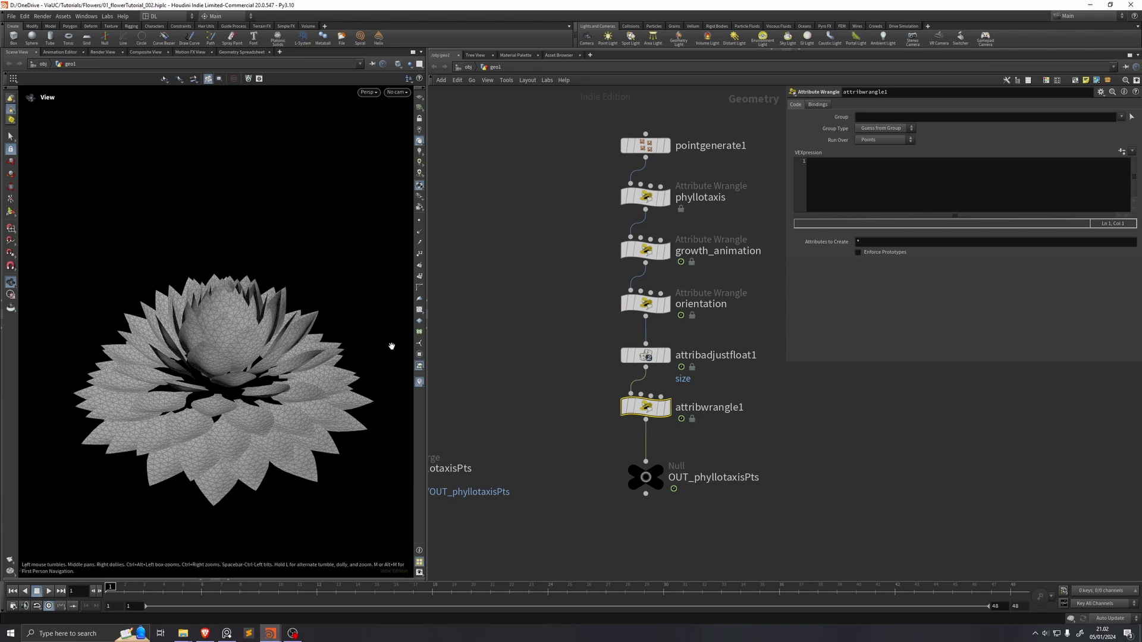
- Write scale(3@transform, f@size); in the new wrangle to scale each petal's transform
key("r")
key("r")
key("r")
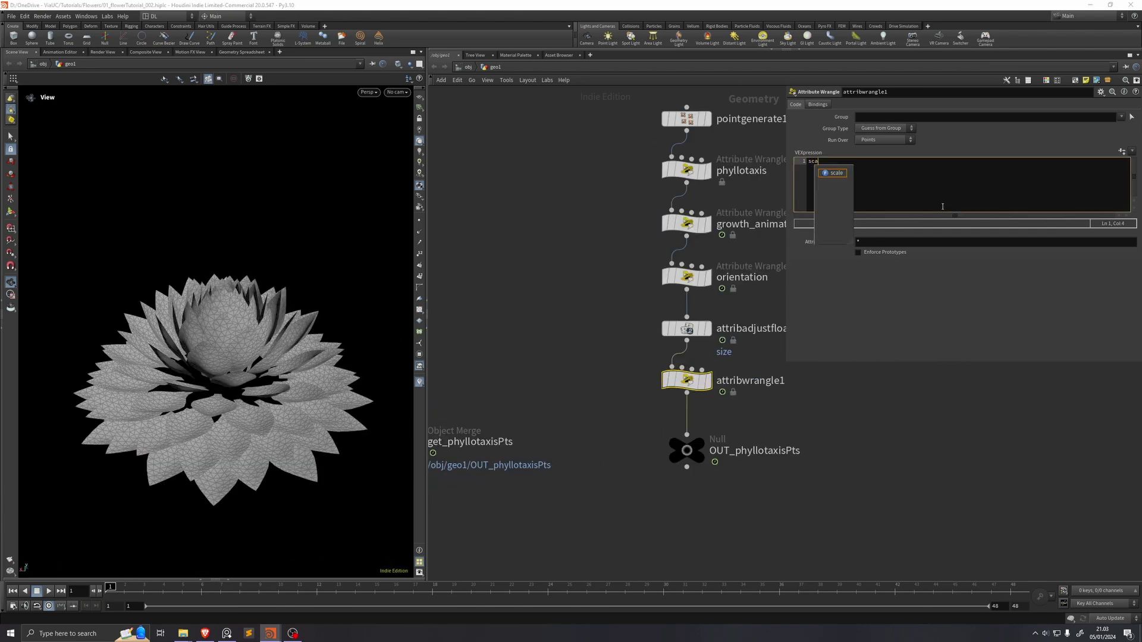
type("le(3@transform, s")
key("BackSpace")
type("f@size)")
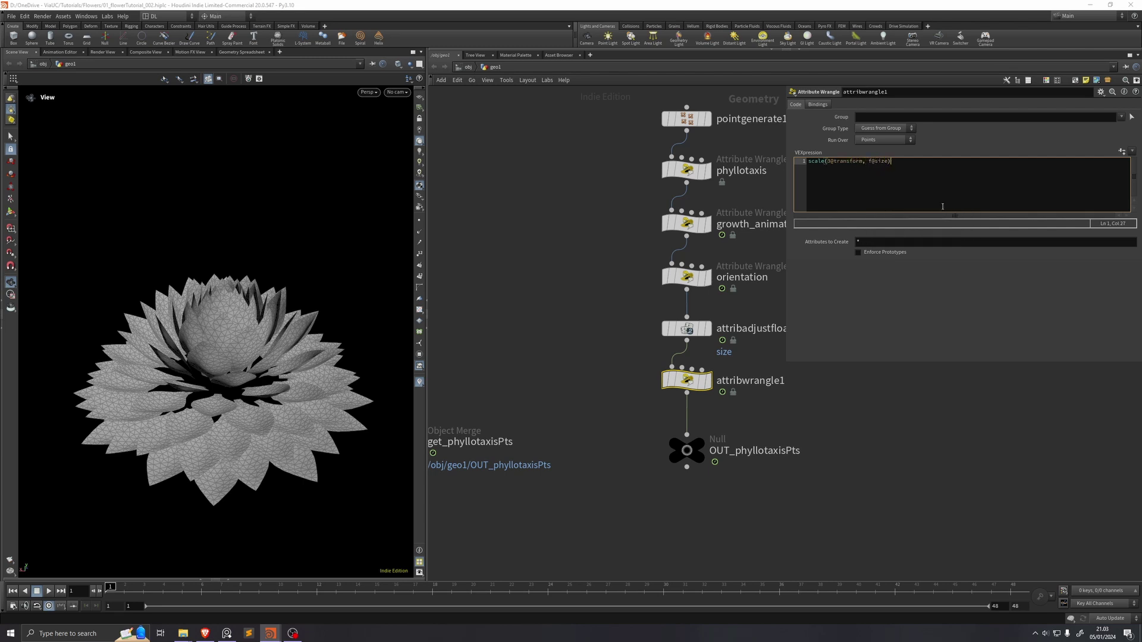
type(";")
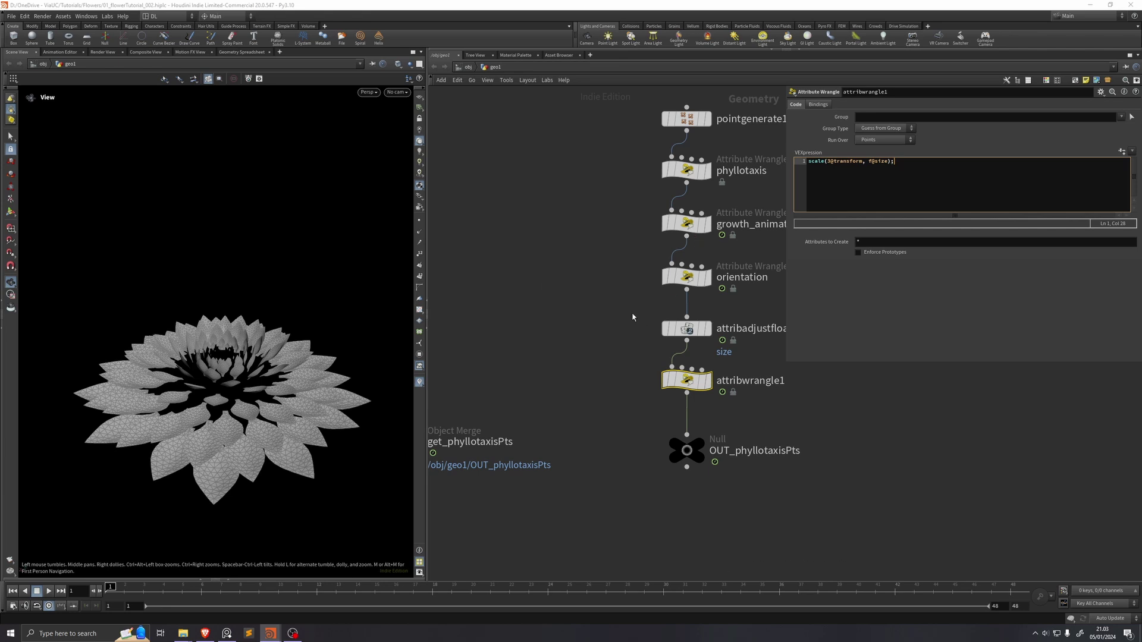
- Expand the Remap Ramp of the size adjustment node and raise its Min Value
left_click(687, 328)
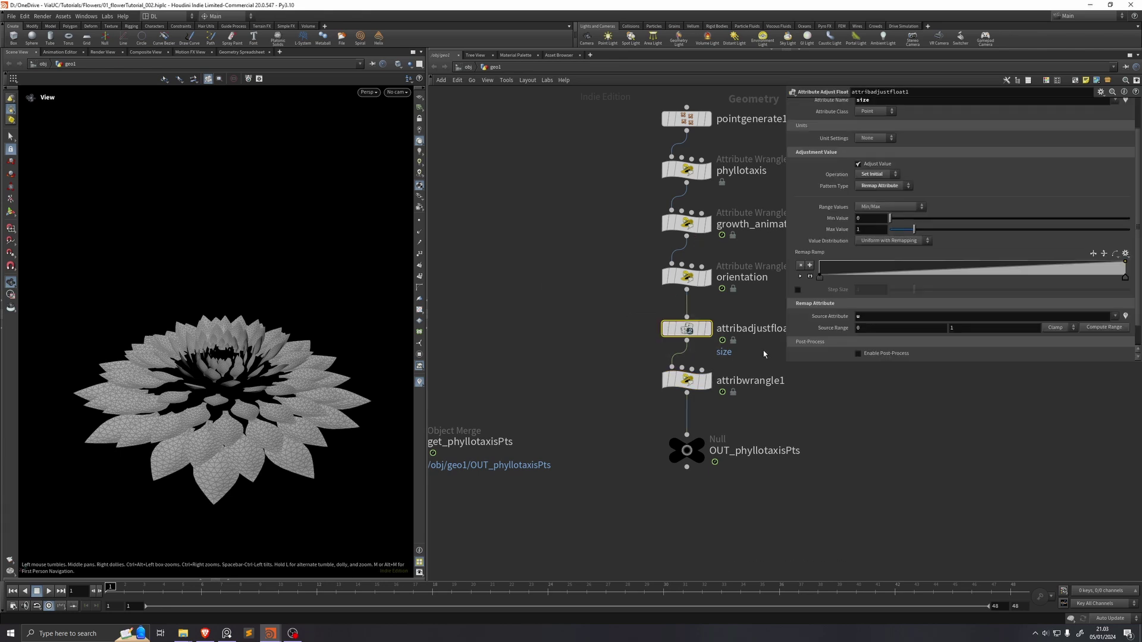
left_click(810, 277)
left_click_drag(781, 361, 625, 387)
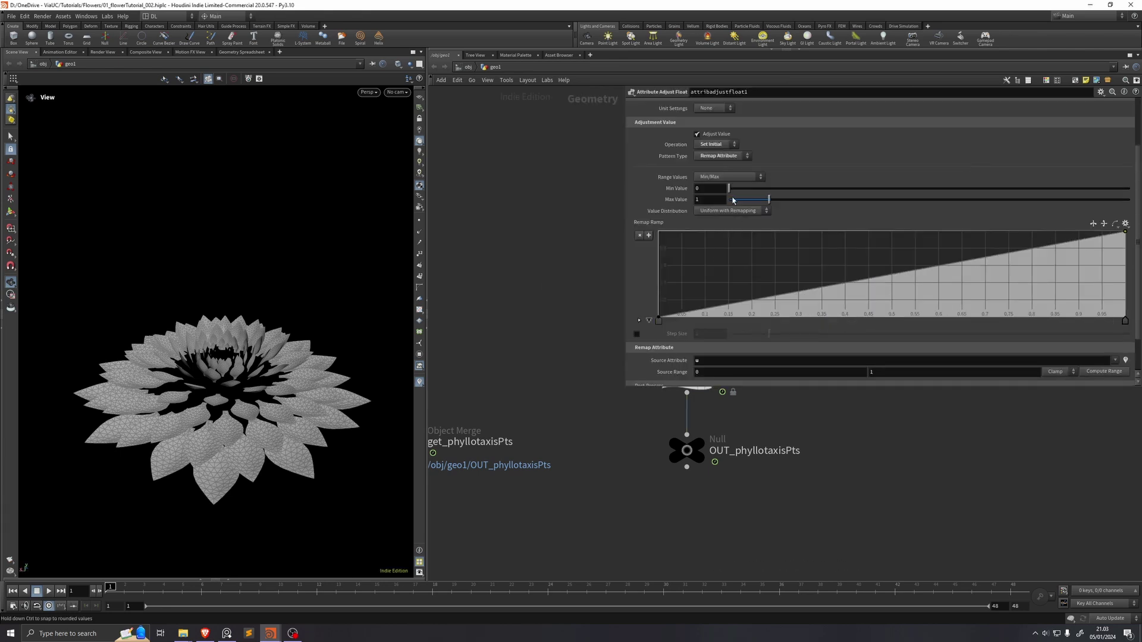
left_click_drag(731, 193, 753, 194)
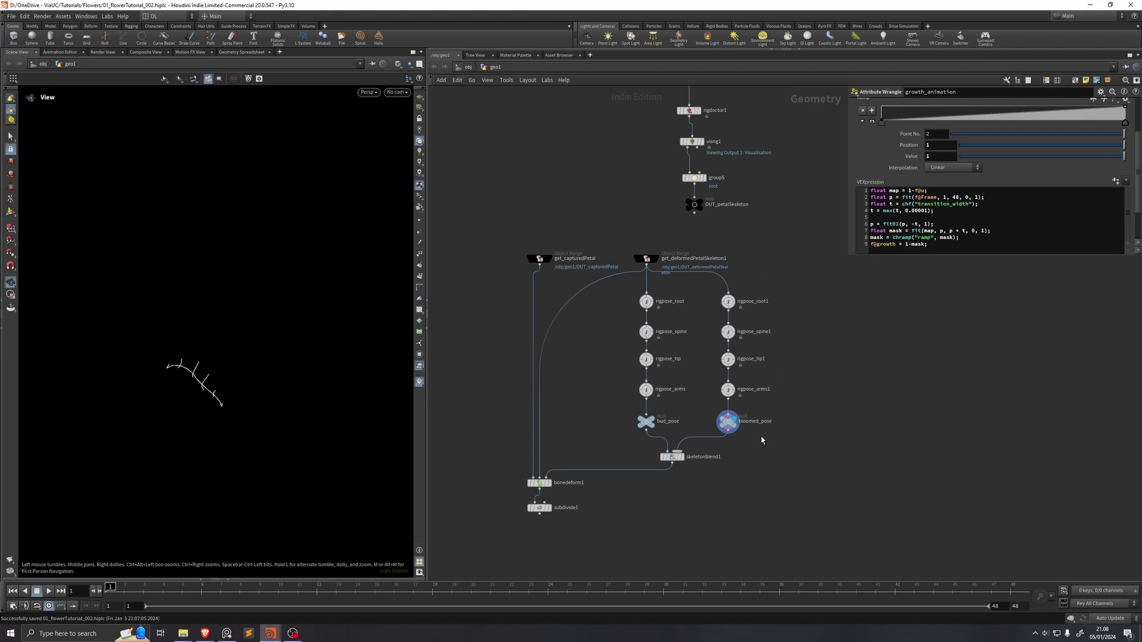
- View the bud and bloomed poses and duplicate the whole petal rig network into an empty area
left_click(652, 421)
left_click(734, 421)
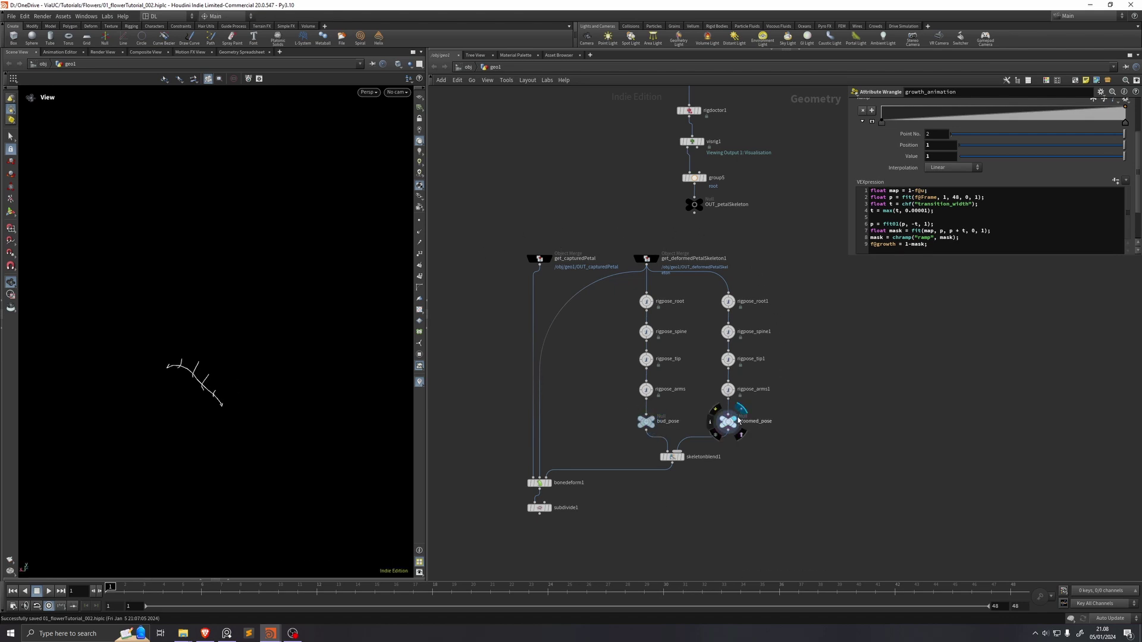
scroll(771, 391, "down", 5)
left_click_drag(619, 396, 455, 229)
left_click_drag(474, 384, 804, 423)
scroll(879, 434, "up", 5)
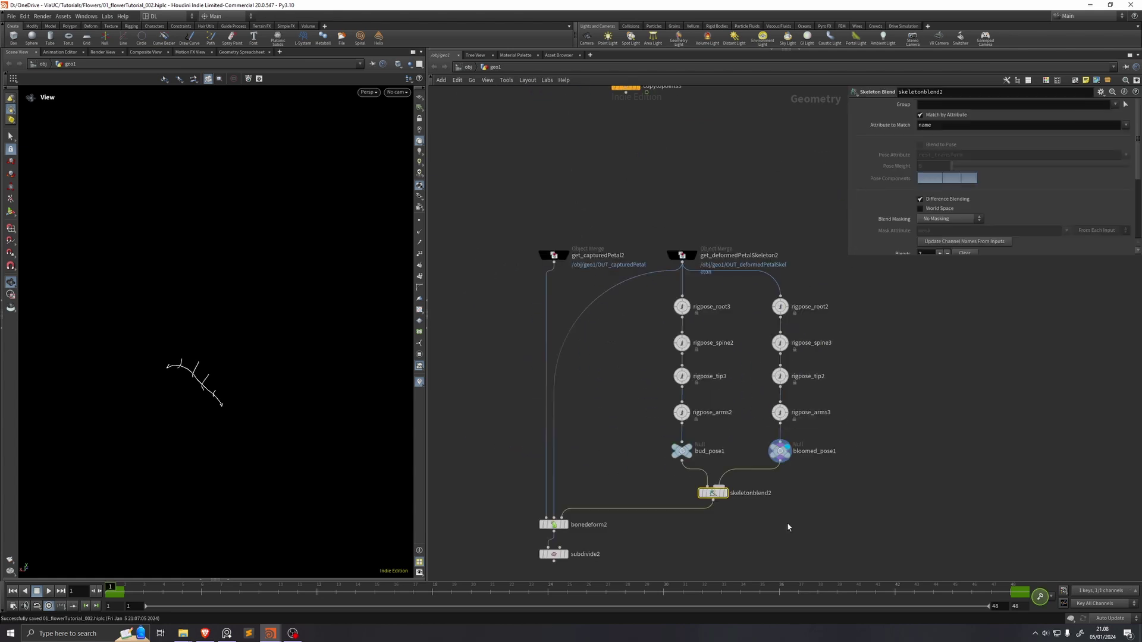
- Place a copy of get_phyllotaxisPts beside the duplicated rig and add a Copy to Points node fed by bud_pose1
middle_click_drag(783, 523, 821, 434)
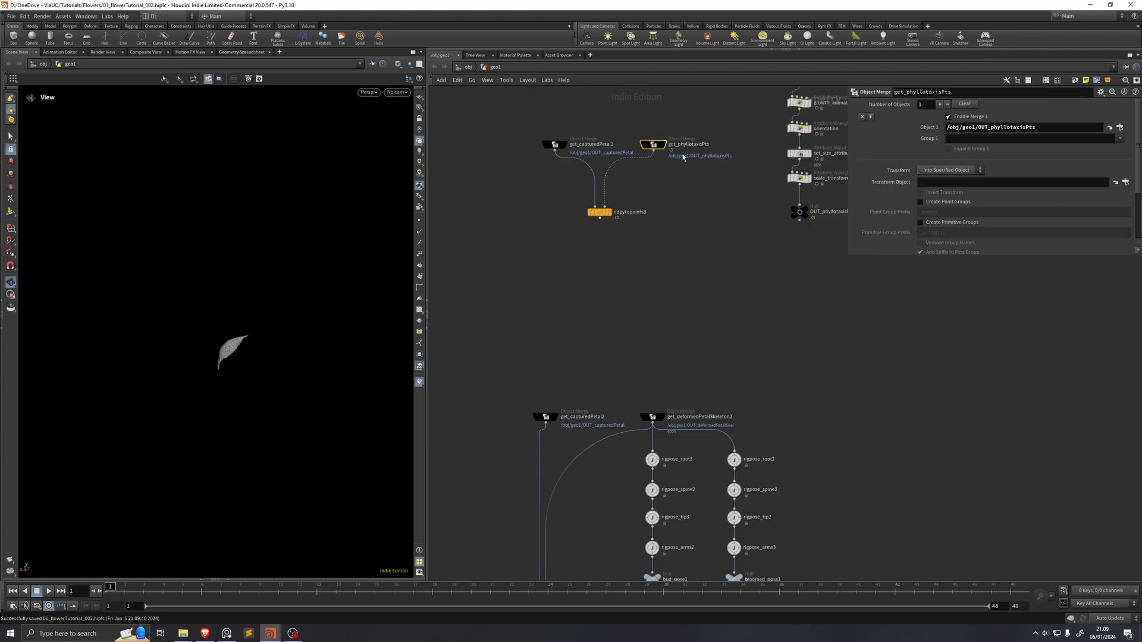
left_click_drag(652, 144, 807, 385)
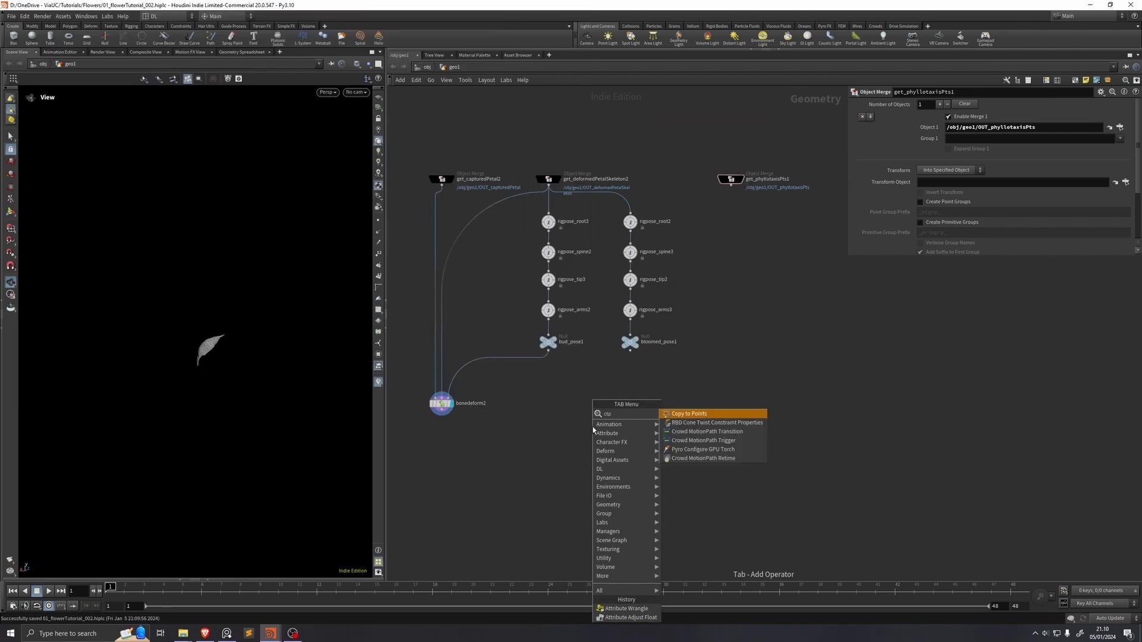
key("Return")
left_click(545, 425)
left_click_drag(548, 351, 541, 420)
scroll(600, 419, "up", 2)
- Duplicate the Copy to Points node with its phyllotaxis points merge and wire bloomed_pose1 into the copy
left_click_drag(494, 476, 716, 201)
scroll(654, 267, "down", 3)
left_click_drag(583, 330, 730, 334, "alt")
scroll(730, 333, "up", 2)
left_click_drag(681, 293, 676, 378)
- Compare the copied bud and bloomed skeletons, and scrub the timeline to review the original single-petal skeleton blend
left_click(493, 386)
left_click(696, 386)
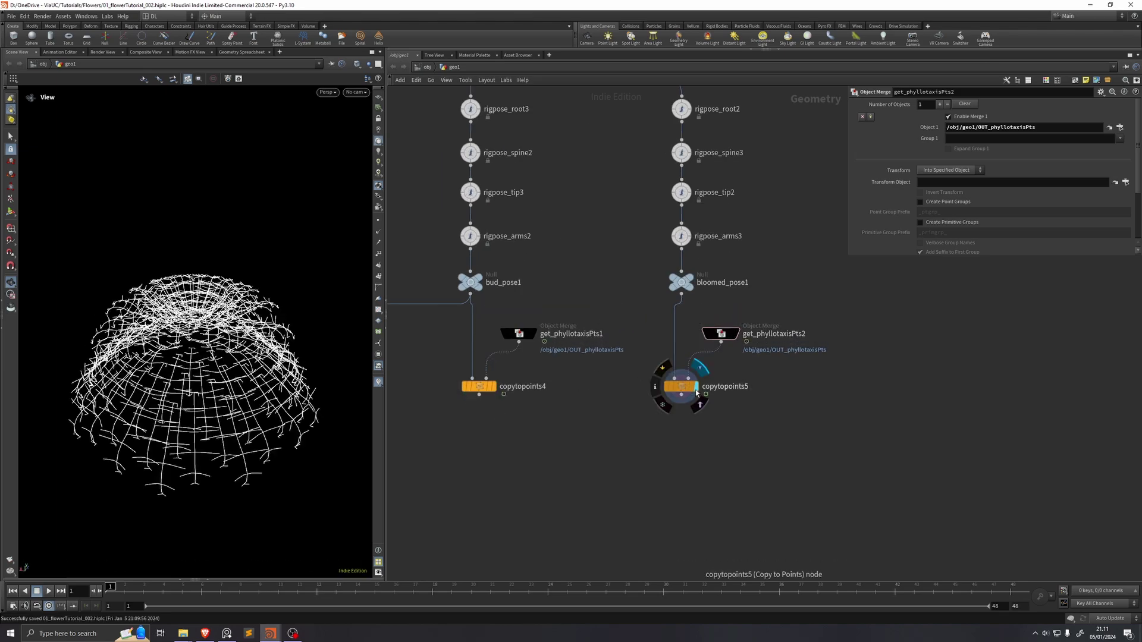
left_click(494, 386)
left_click_drag(309, 380, 312, 395)
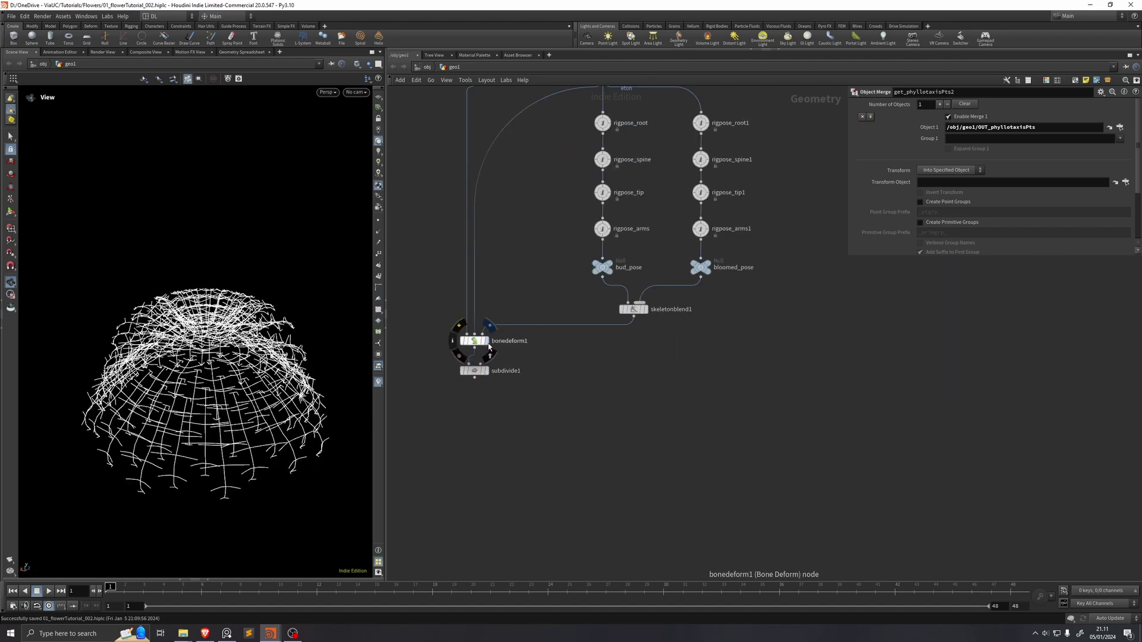
left_click(489, 326)
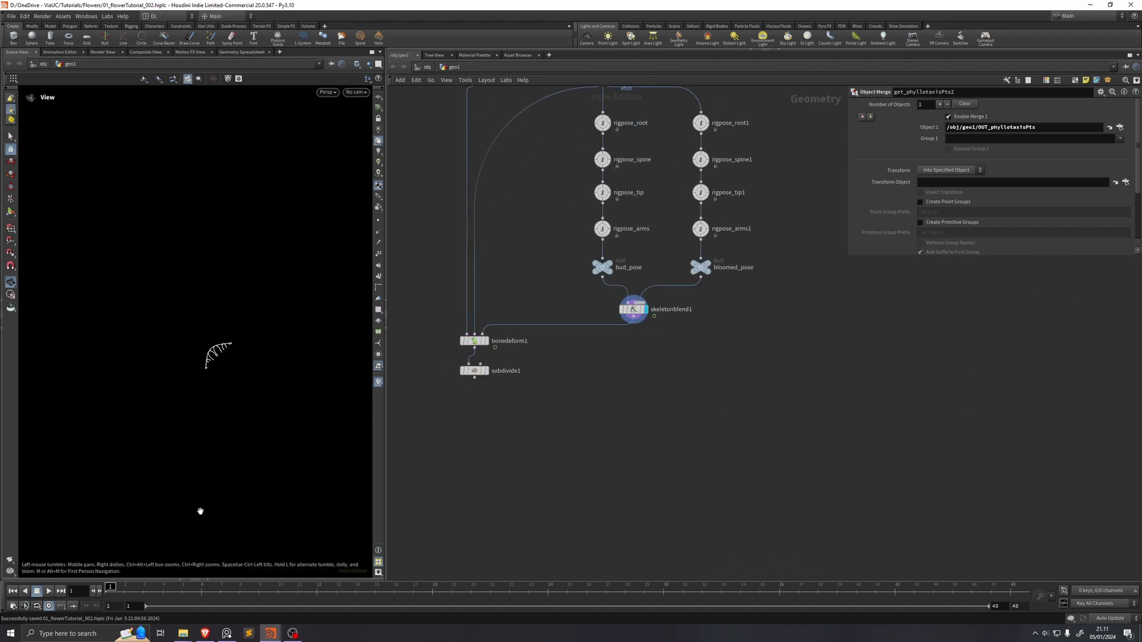
left_click_drag(125, 588, 938, 586)
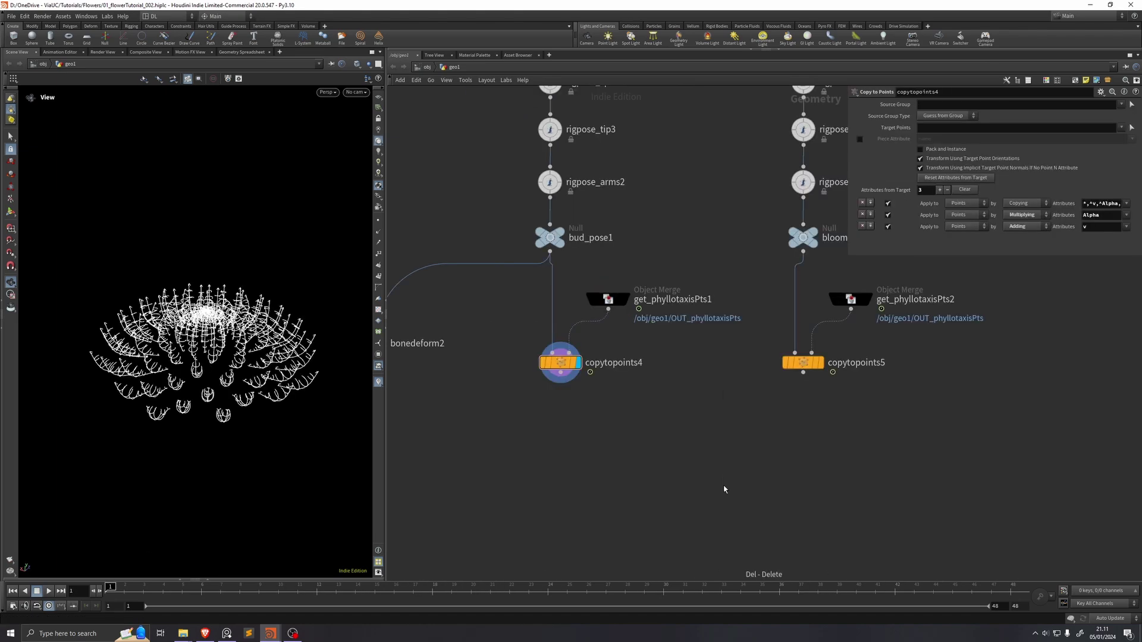
- Add a Skeleton Blend node below the two Copy to Points nodes, blending the bud copies with the bloomed copies
key("Tab")
type("skele")
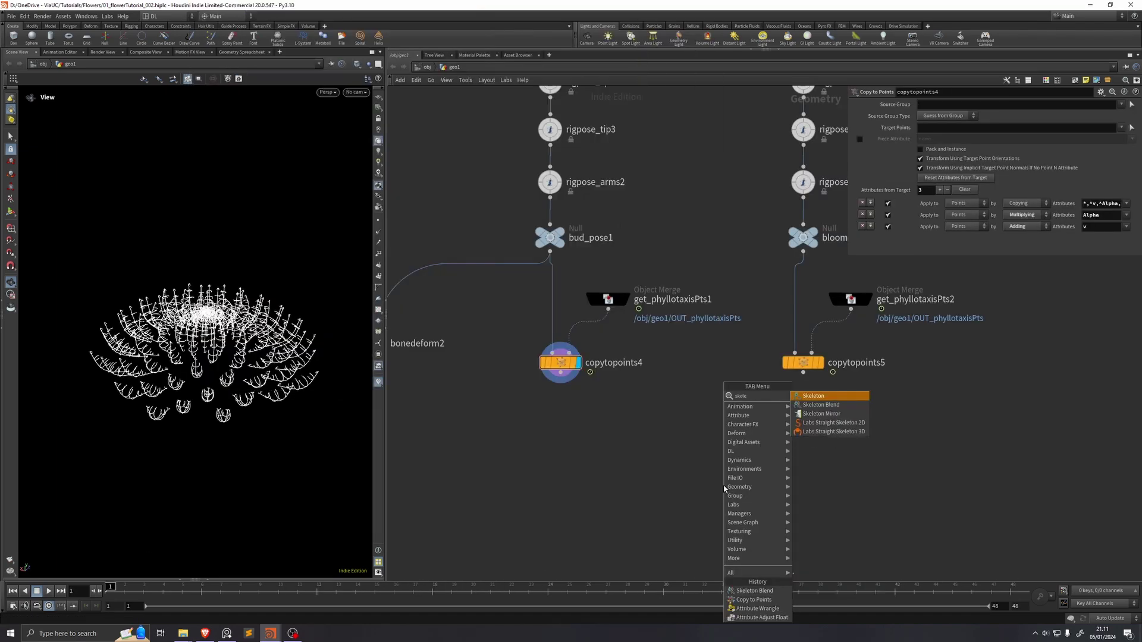
left_click(820, 404)
left_click(661, 498)
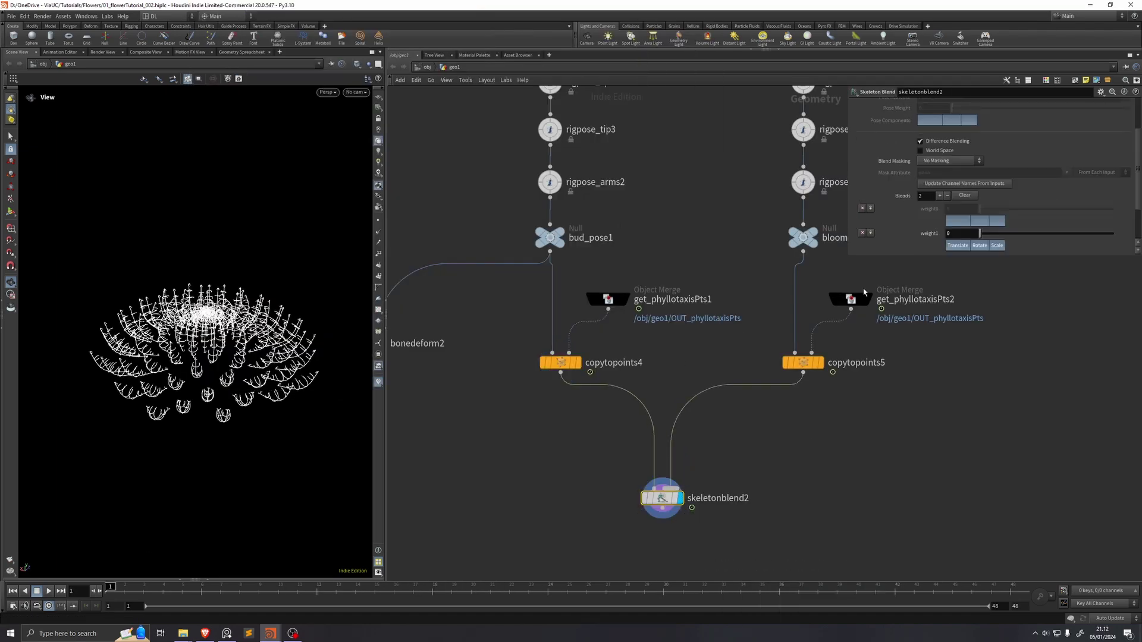
- Set the new Skeleton Blend's weight1 to 1 and show the Geometry Spreadsheet to inspect the point attributes
left_click_drag(979, 234, 982, 237)
left_click_drag(996, 237, 1113, 236)
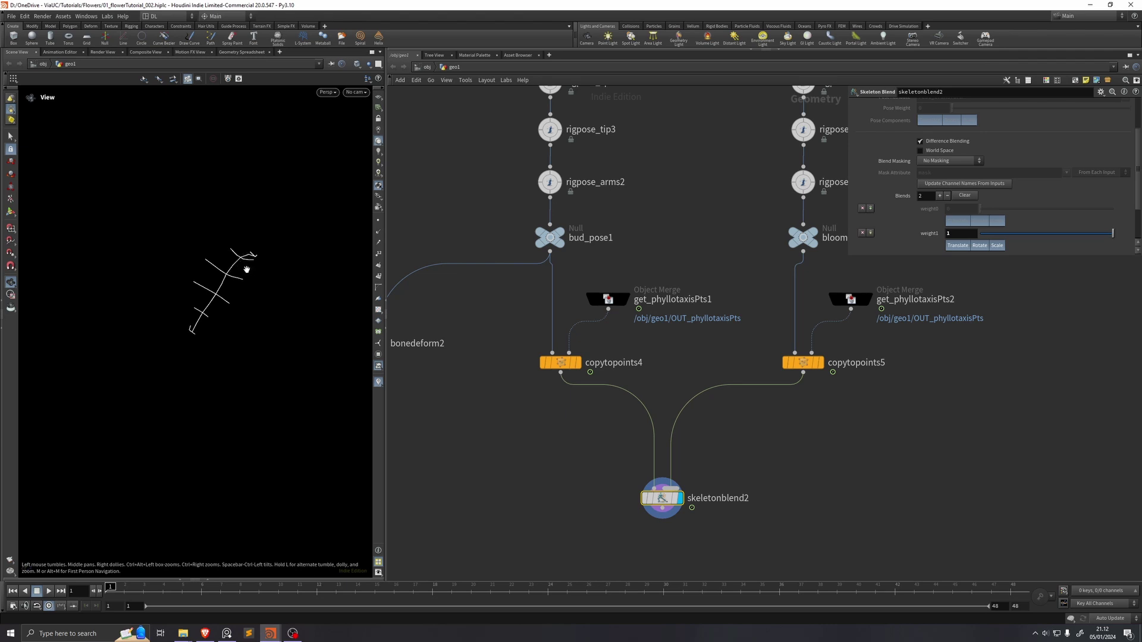
key("ctrl+b")
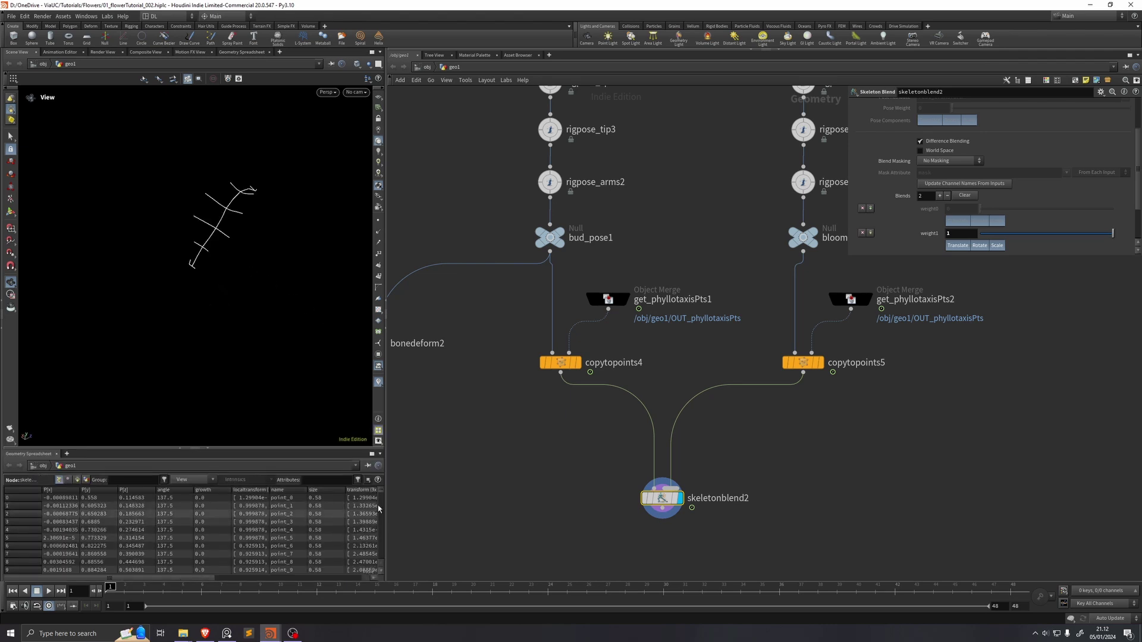
- Enlarge the Geometry Spreadsheet and sort skeletonblend2's points by name to examine duplicate point names across the petal copies
left_click_drag(384, 508, 479, 506)
left_click_drag(378, 449, 378, 381)
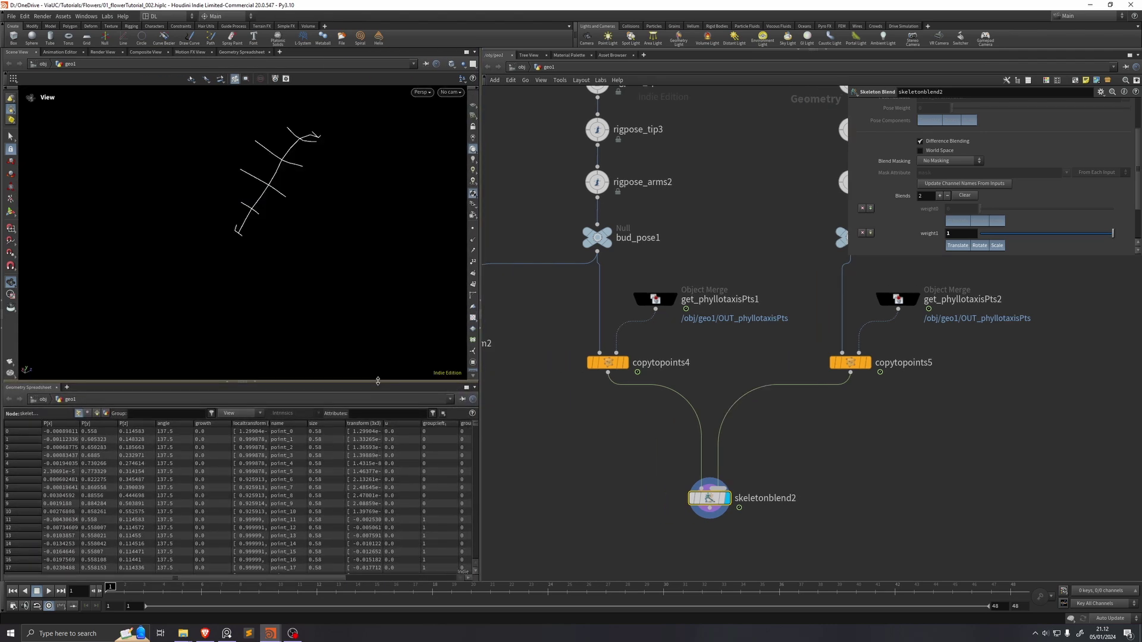
left_click_drag(308, 425, 335, 424)
left_click_drag(475, 426, 477, 427)
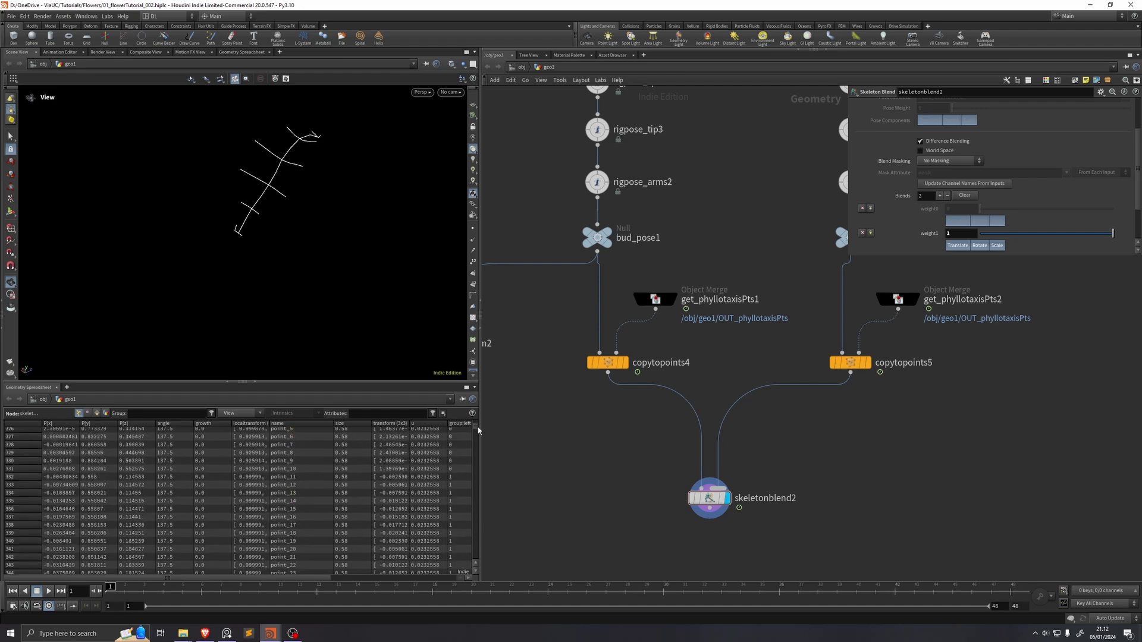
left_click(308, 424)
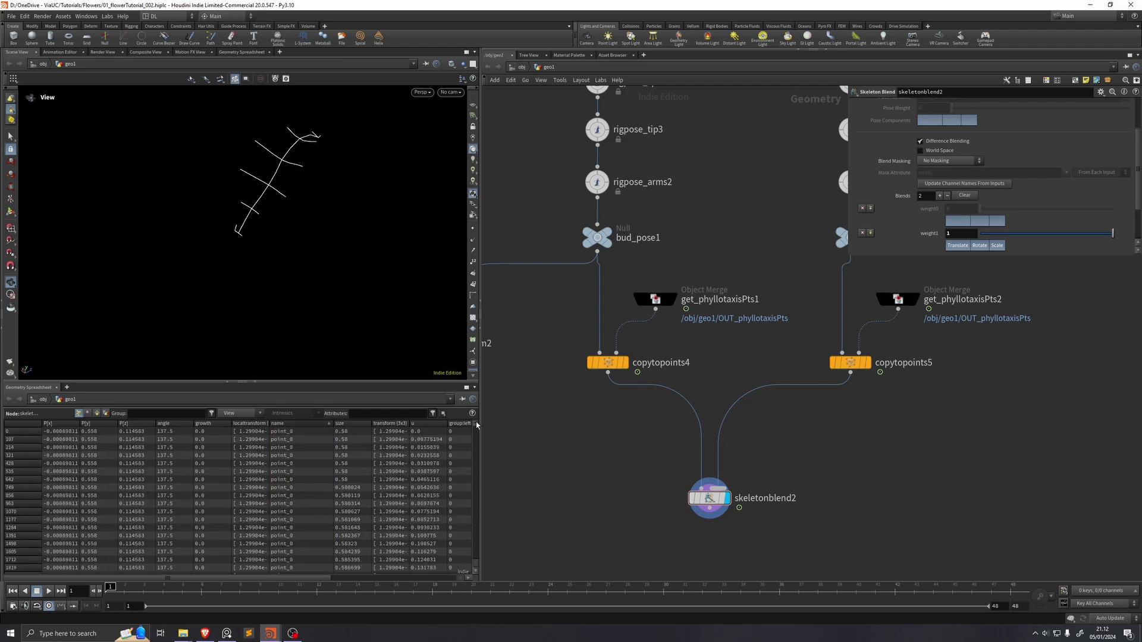
left_click_drag(476, 426, 484, 559)
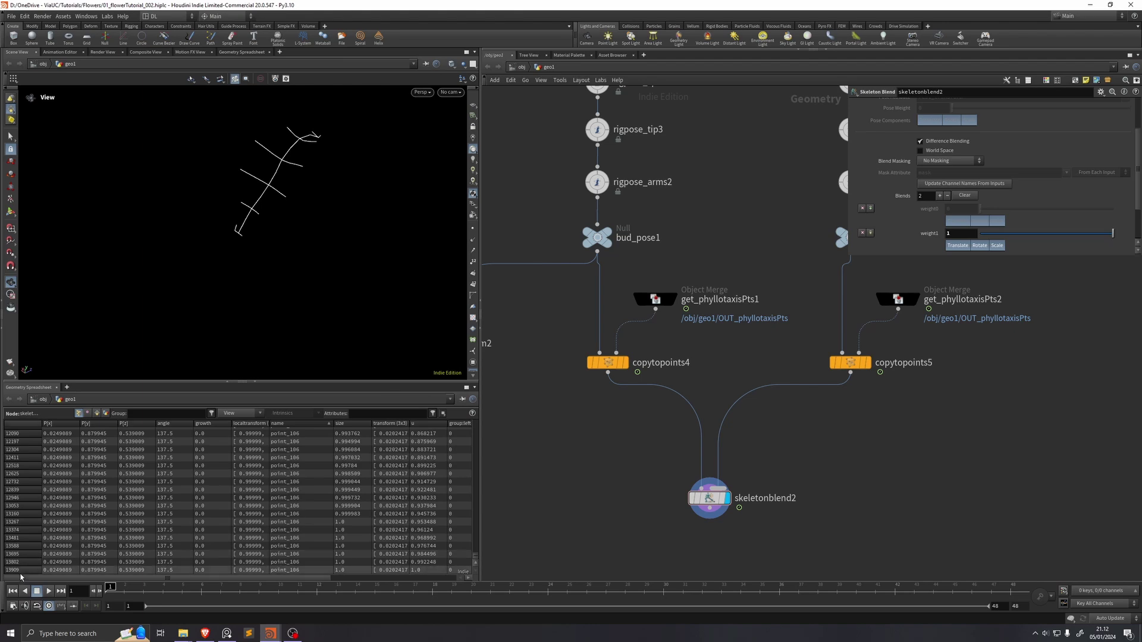
- Insert an Attribute Wrangle after copytopoints4 with the expression s@name = "point_" + itoa(i@ptnum);
key("Tab")
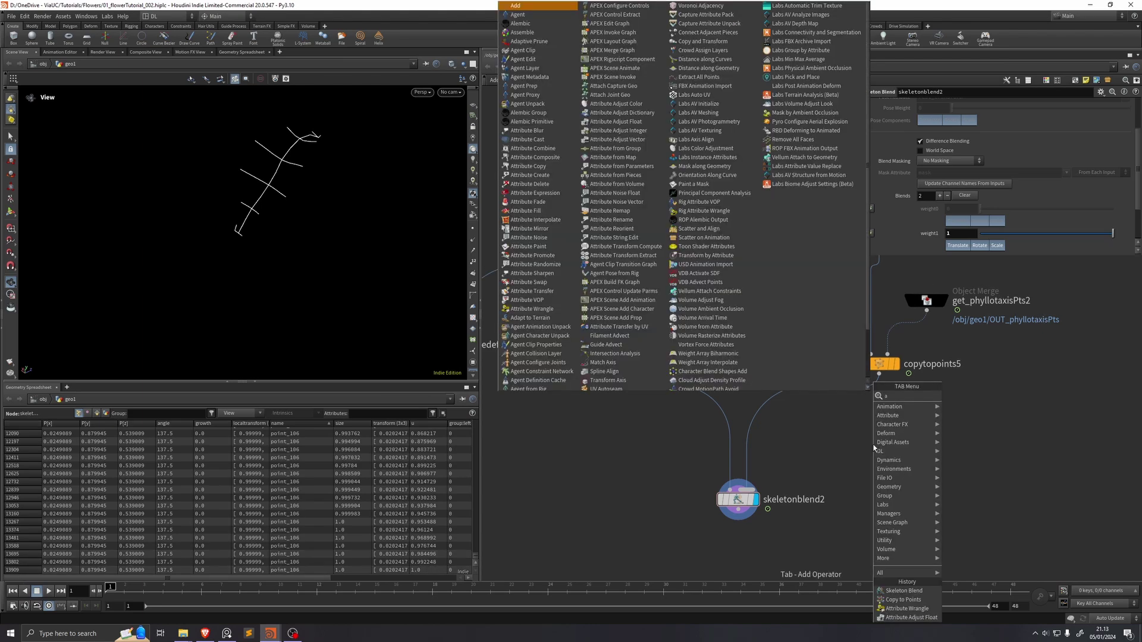
left_click(907, 608)
left_click(636, 409)
left_click(971, 183)
type("s@name = \"point_")
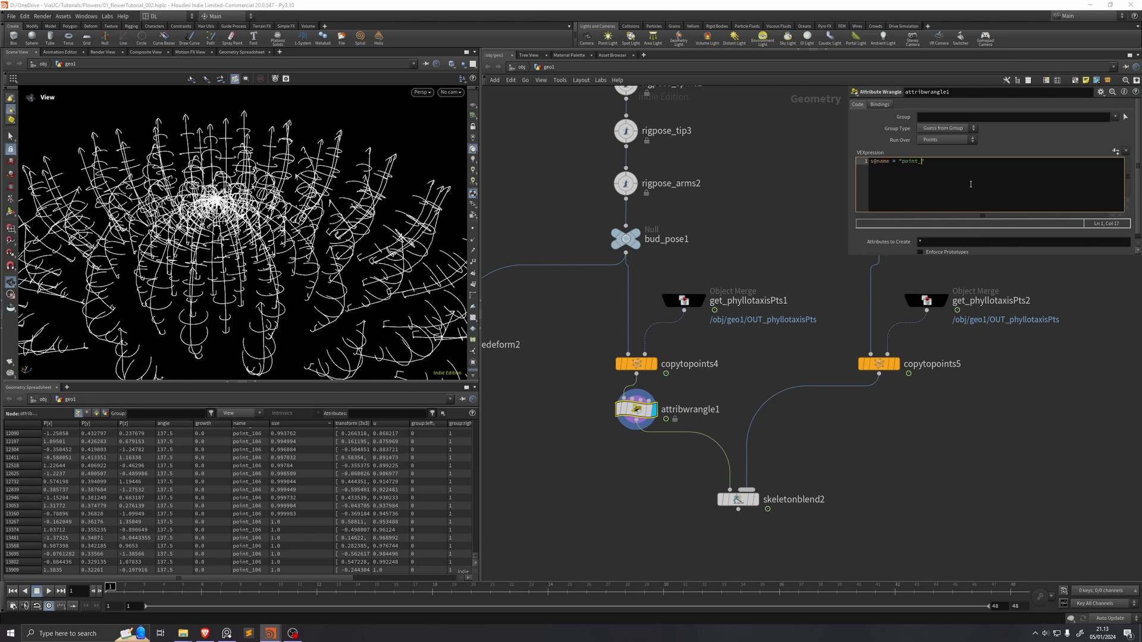
type(" itoa(i@ptnum);")
- Check the wrangle's point names sorted by name, rename it non_overlapping_names, and duplicate it below copytopoints5
scroll(290, 456, "up", 20)
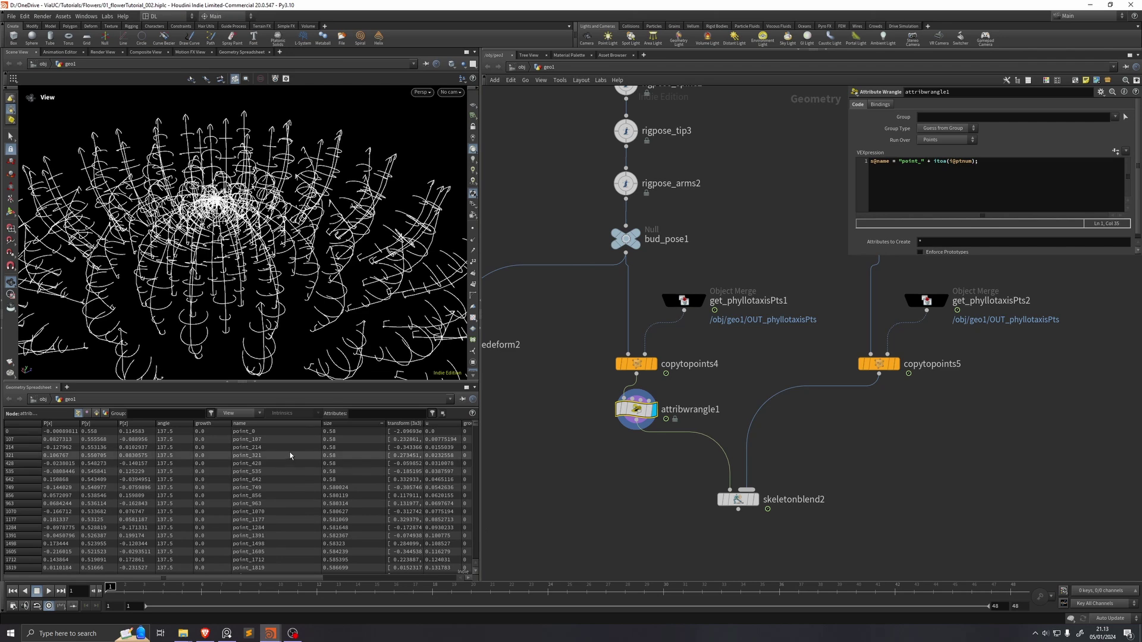
left_click(273, 423)
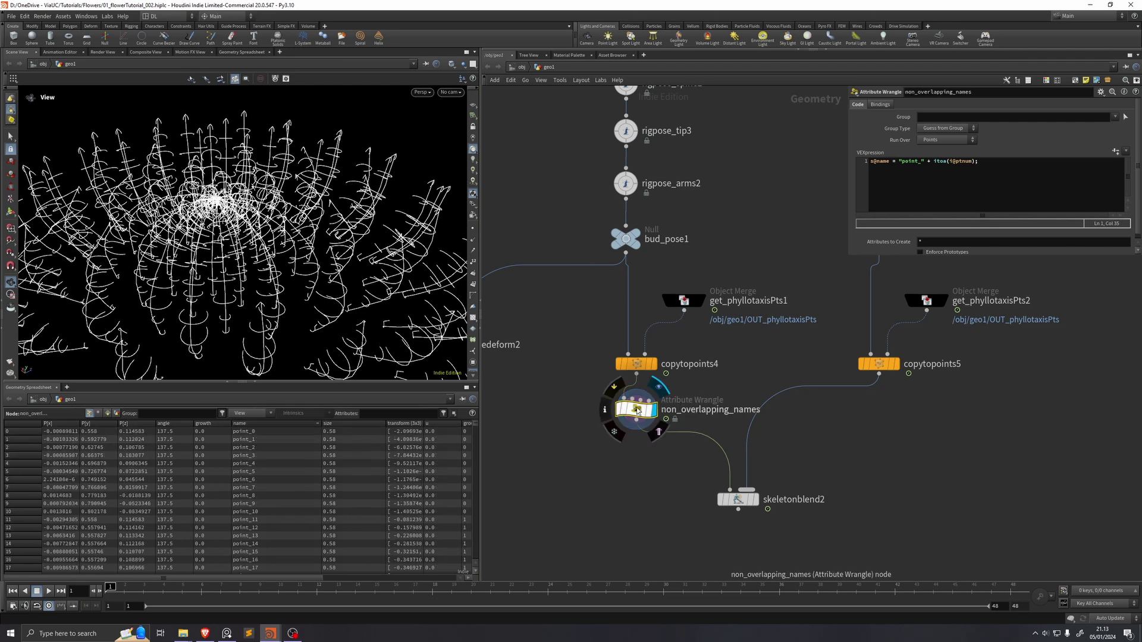
left_click_drag(635, 409, 880, 410, "alt")
- Hide the Geometry Spreadsheet, test skeletonblend2's blend between bud and bloomed skeletons, and set weight1 to 0
left_click(738, 498)
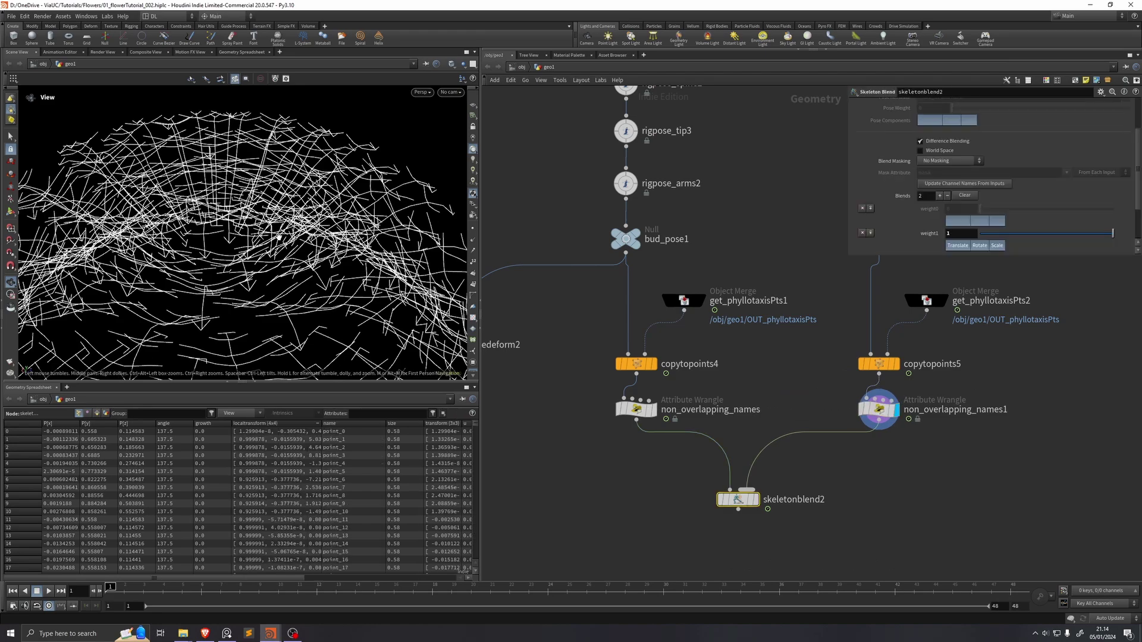
left_click(272, 376)
right_click(958, 233)
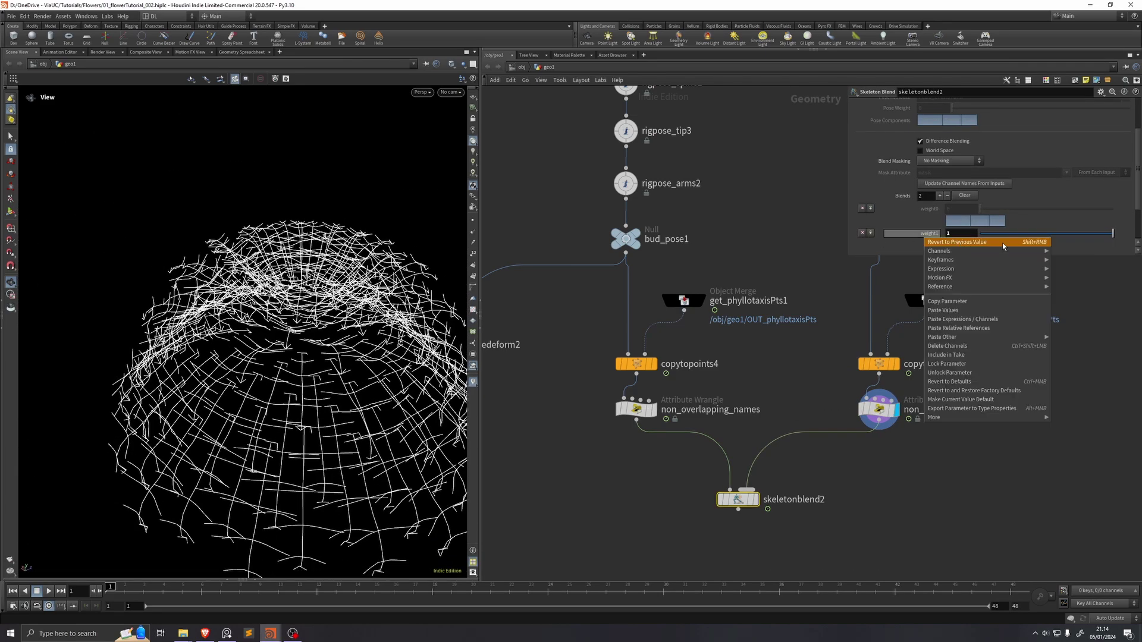
key("Escape")
left_click_drag(1112, 234, 975, 238)
middle_click_drag(911, 316, 960, 292)
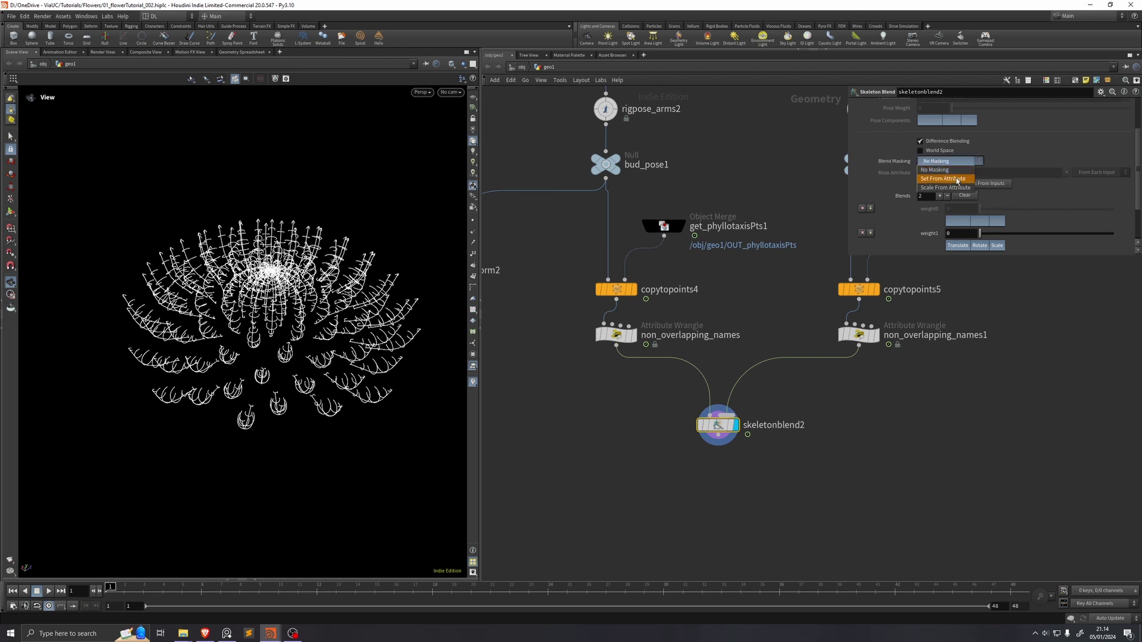
- Set skeletonblend2's blend masking to Set From Attribute with growth as the mask attribute, and play the blooming animation
left_click(958, 179)
key("Home")
key("Delete")
key("Delete")
key("Delete")
key("Delete")
key("Delete")
left_click(49, 591)
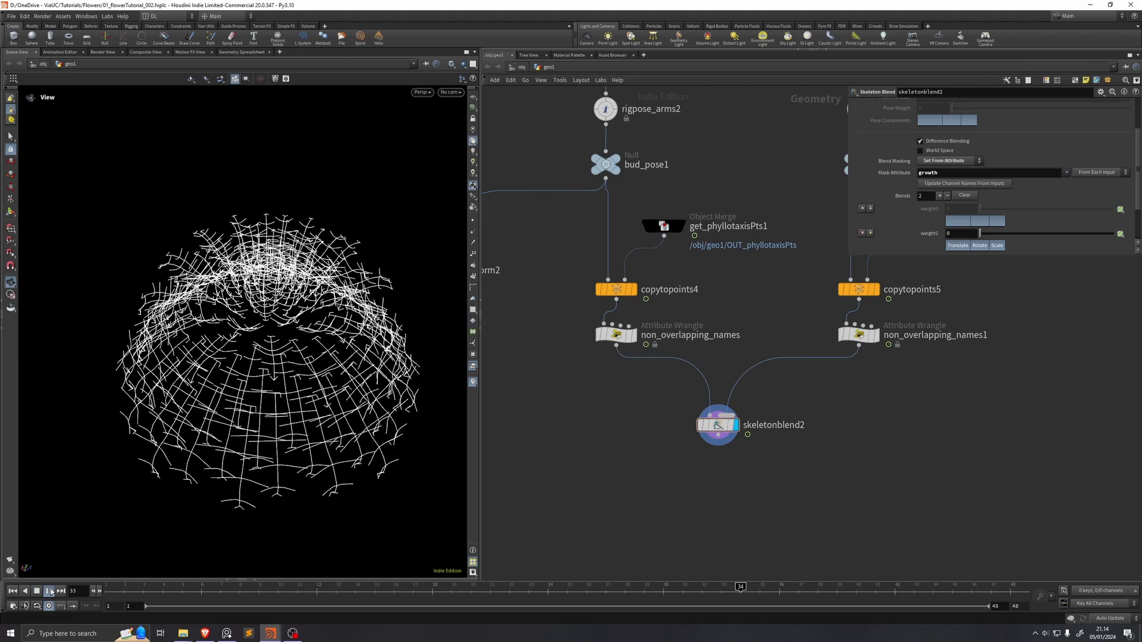
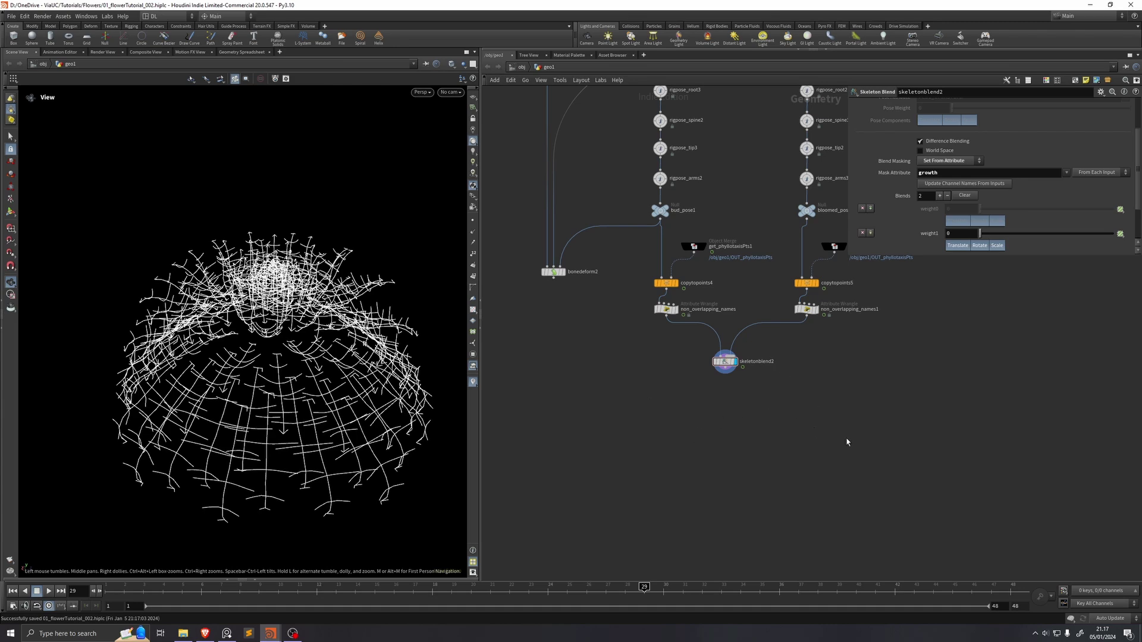
- Add a for-each primitive loop below skeletonblend2 and set its piece attribute to petal_num
key("Tab")
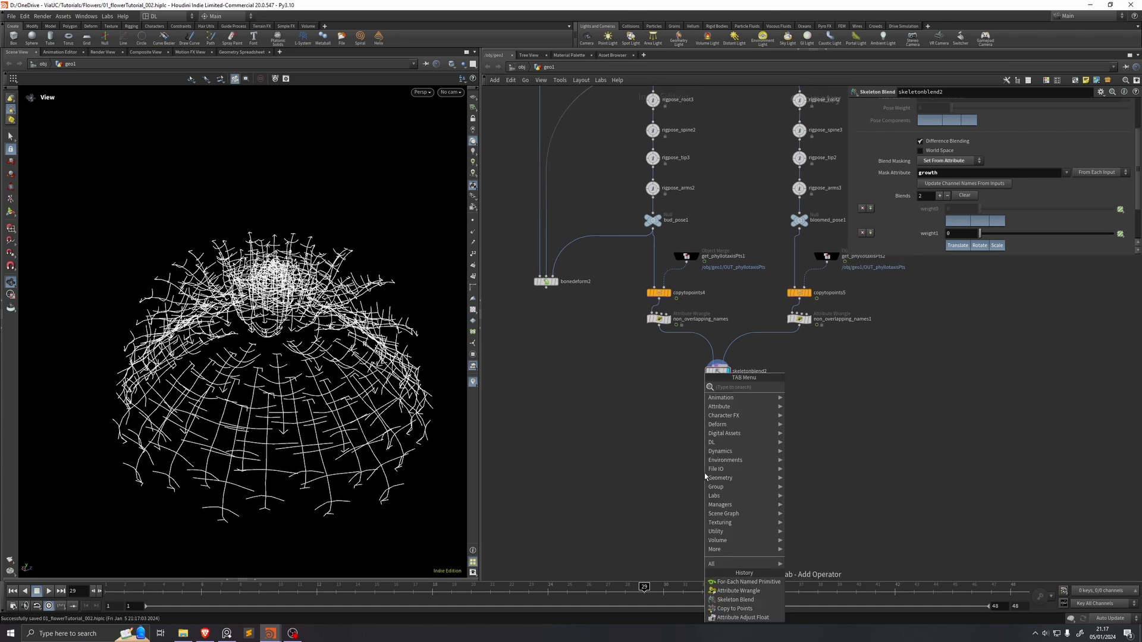
type("forea")
key("Down")
key("Down")
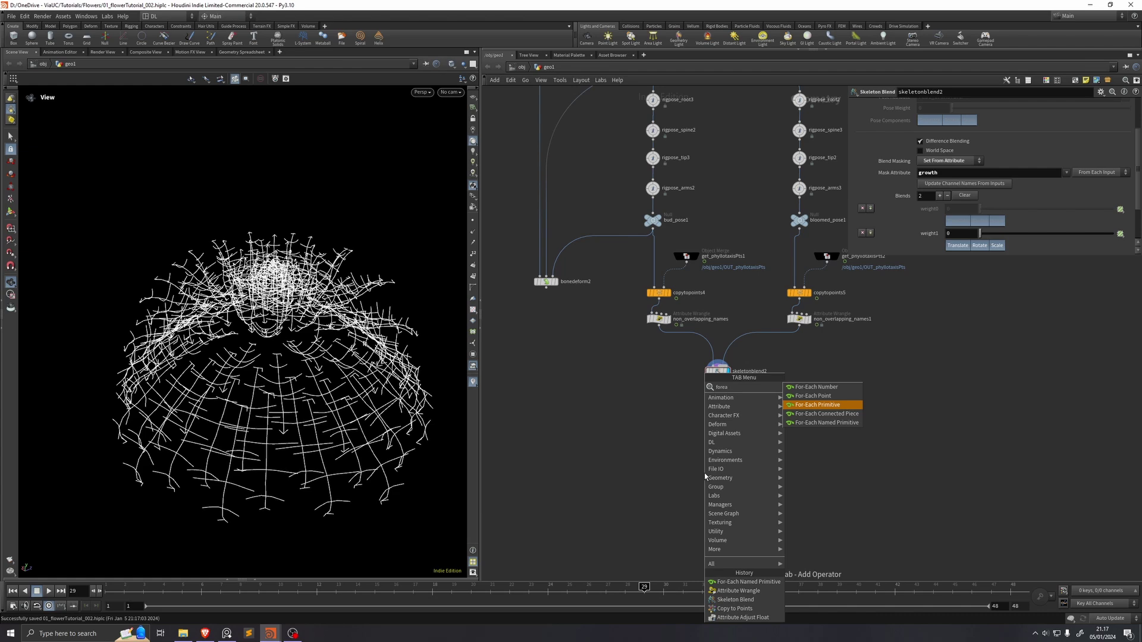
key("Return")
left_click(704, 473)
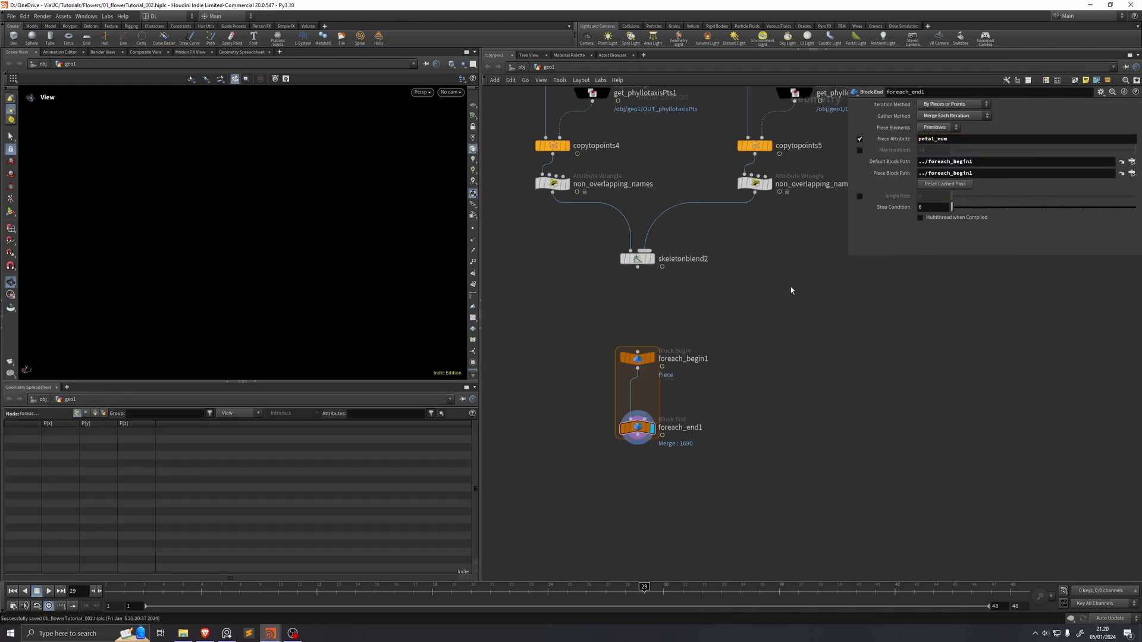
- Insert an Attribute Wrangle between scale_transform_attribute and OUT_phyllotaxisPts that defines the integer attribute petal_num
scroll(790, 288, "down", 6)
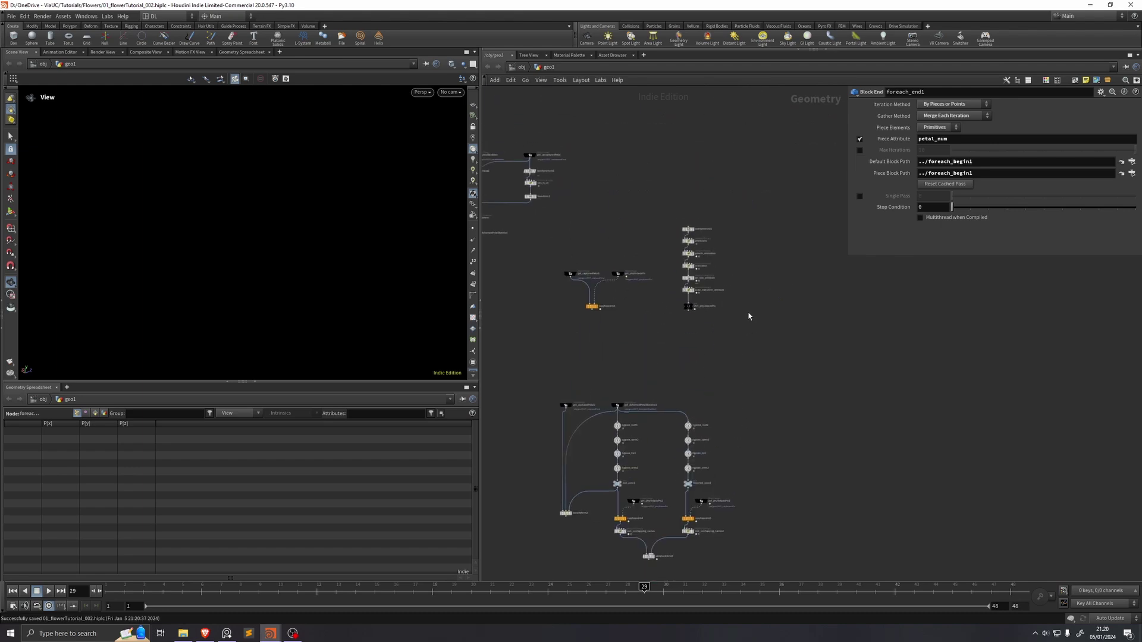
scroll(714, 318, "up", 5)
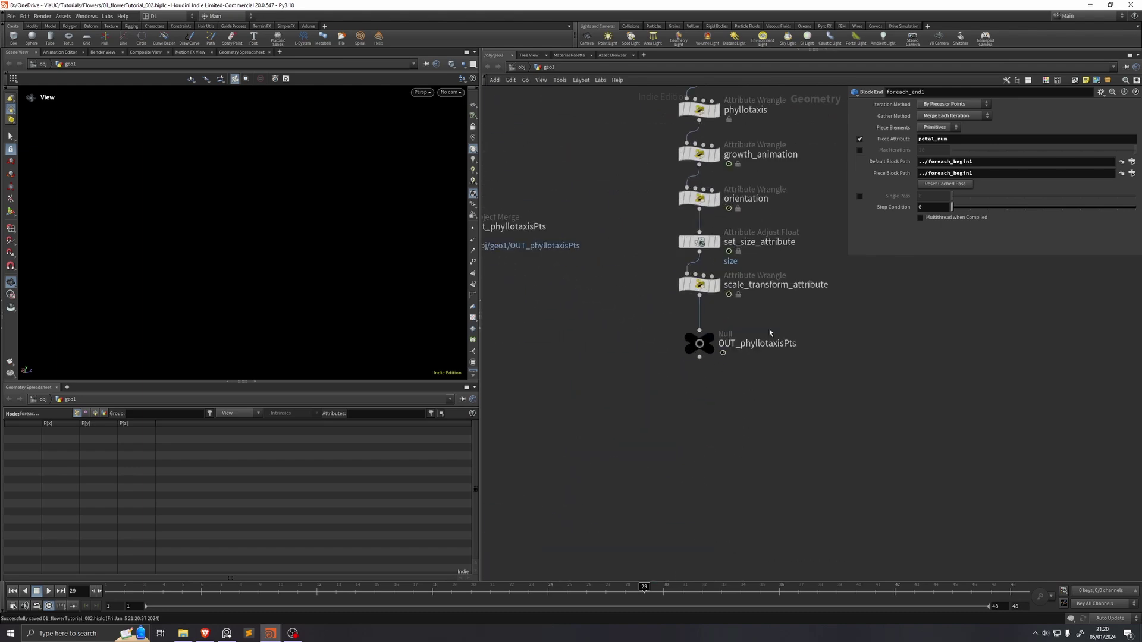
middle_click_drag(769, 329, 802, 396)
key("Tab")
mouse_move(847, 397)
left_click(999, 175)
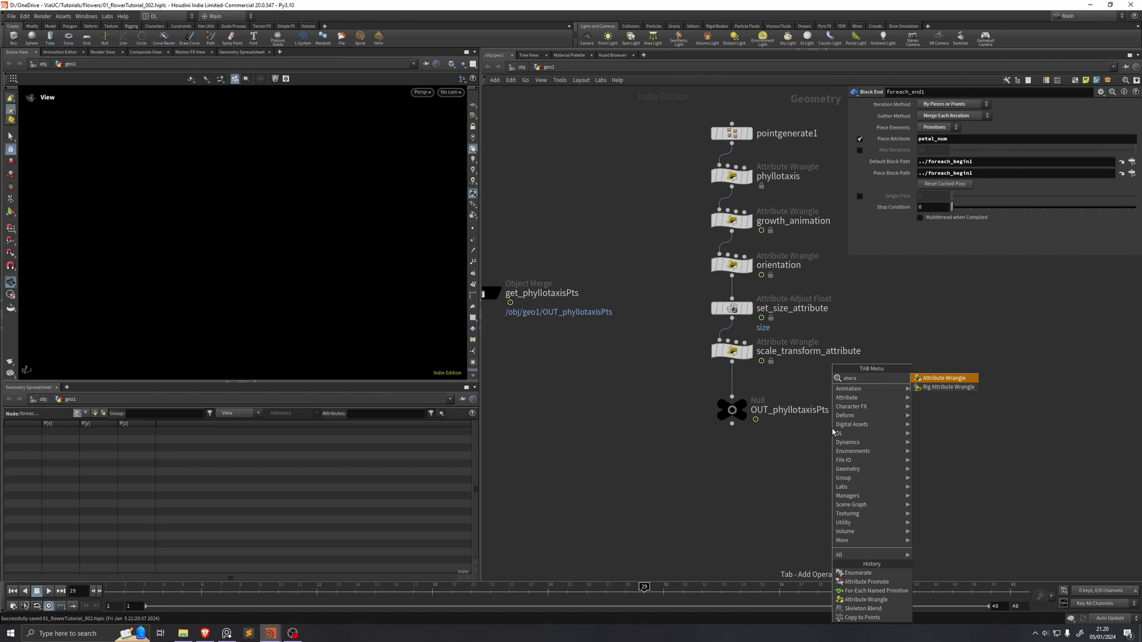
type("f@p")
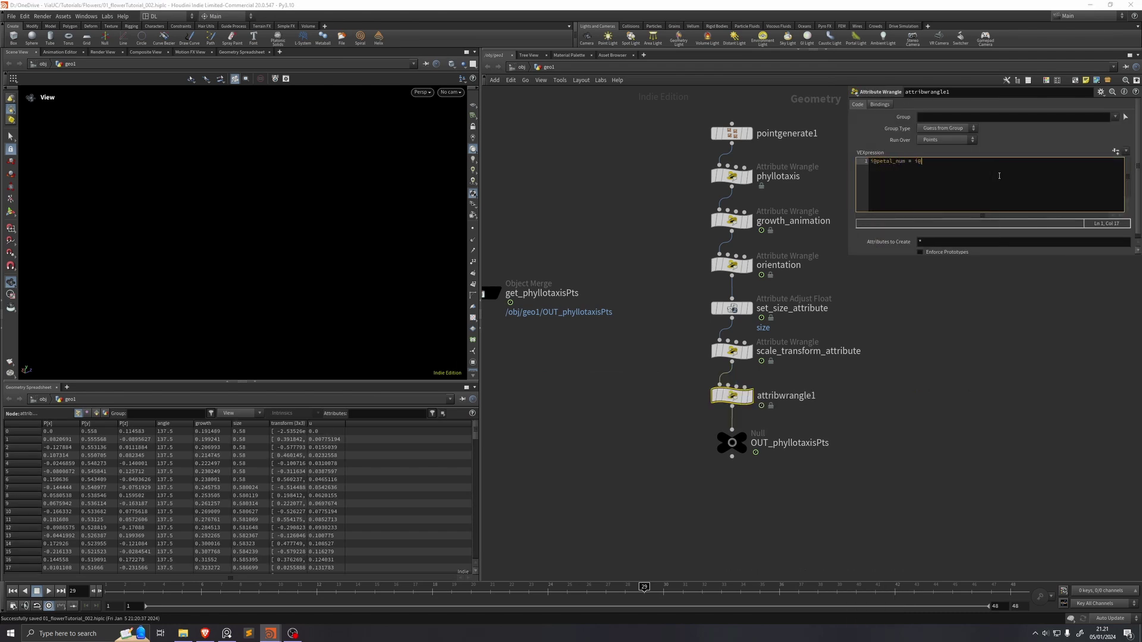
type(";")
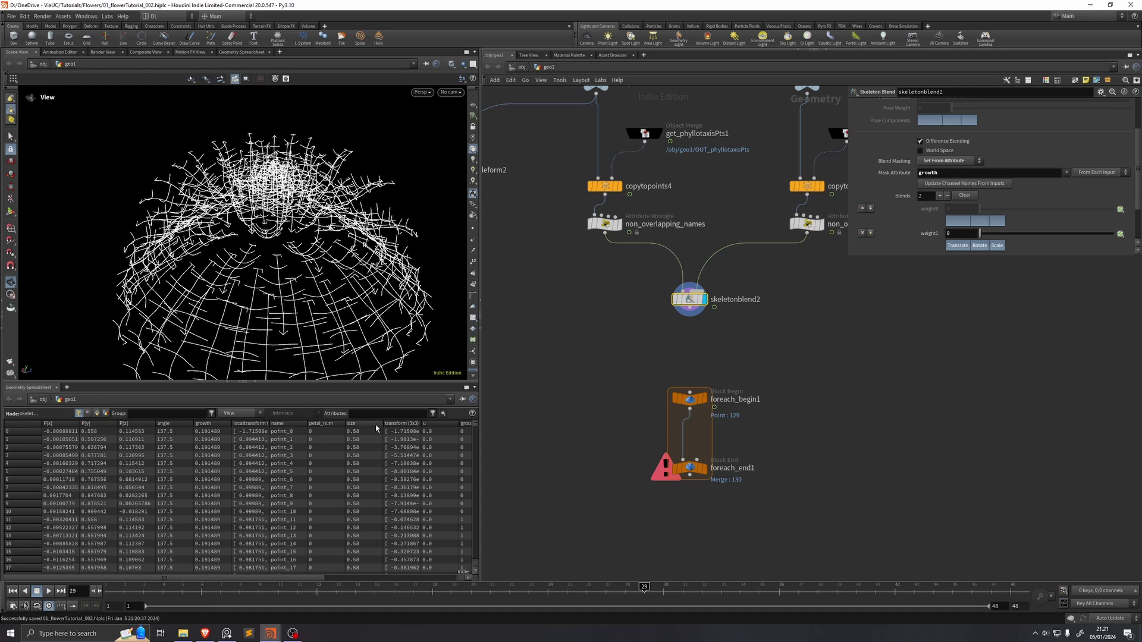
- Add an Attribute Promote below skeletonblend2 that promotes petal_num from points to primitives
left_click(690, 309)
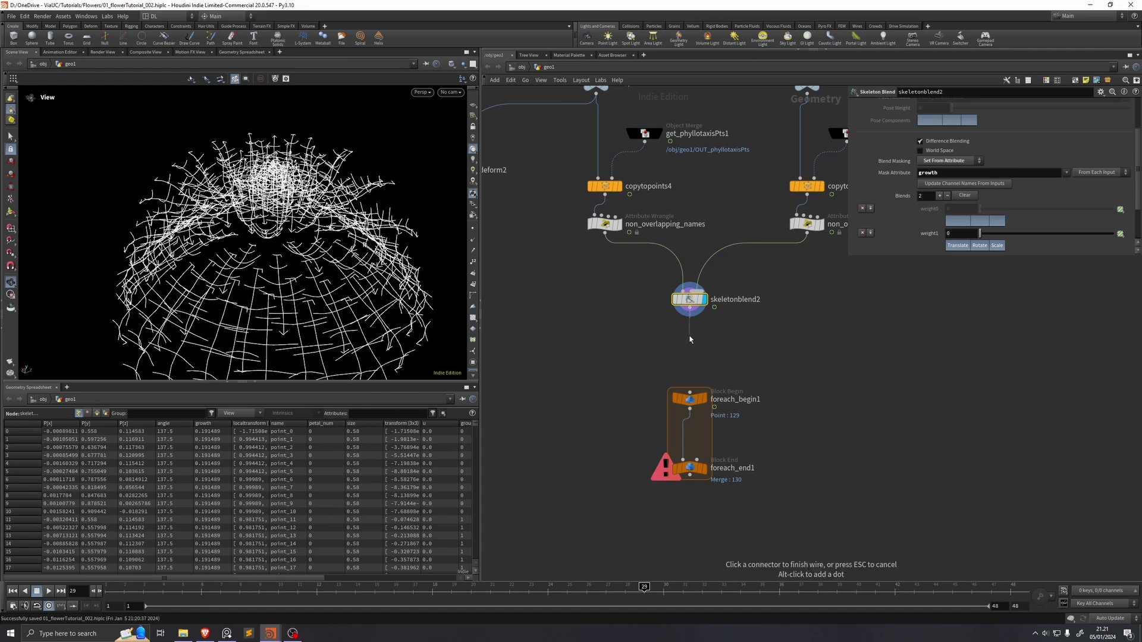
key("Tab")
type("attribpromote")
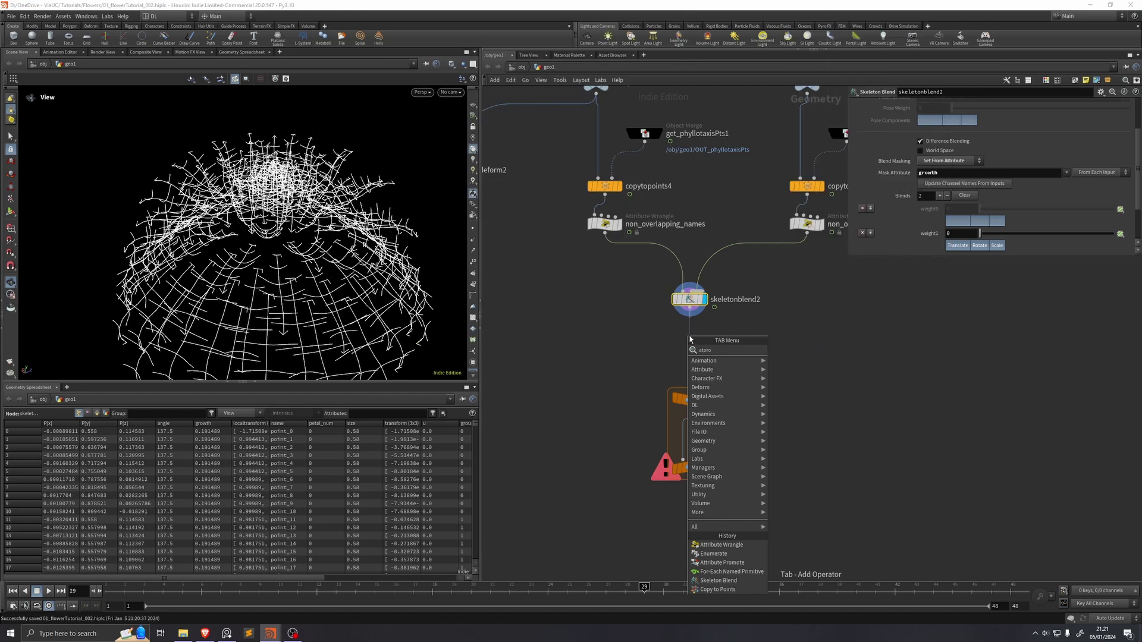
key("Return")
left_click(1131, 104)
left_click(1110, 159)
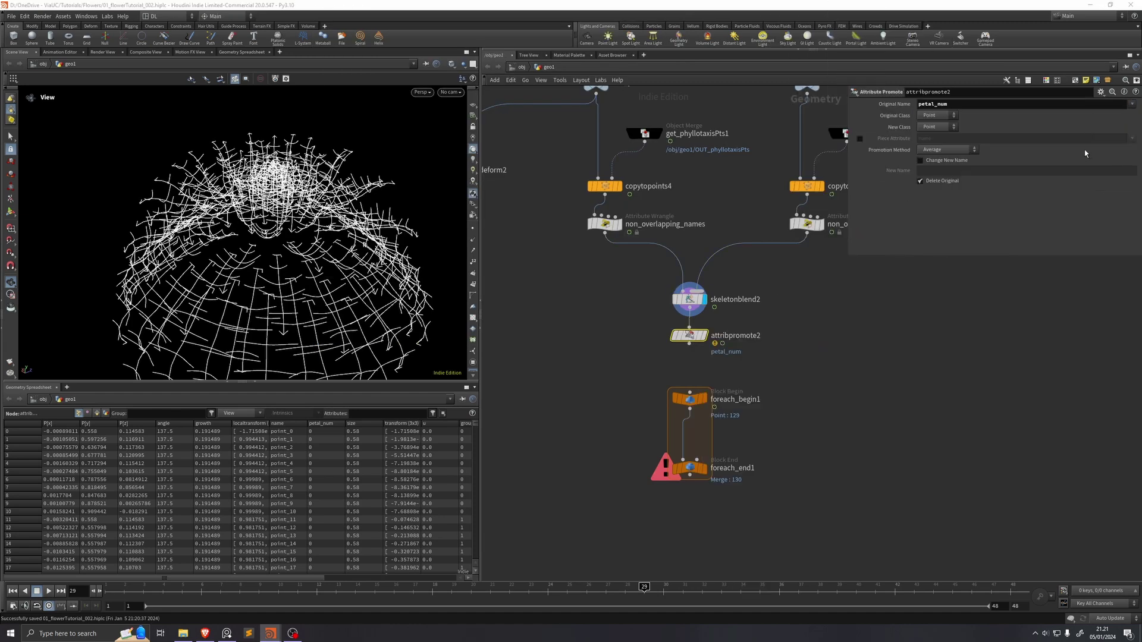
left_click(950, 126)
left_click(942, 149)
- Wire attribpromote2 into foreach_begin1, and display the loop's end and begin nodes to check the isolated petal skeleton
left_click(690, 343)
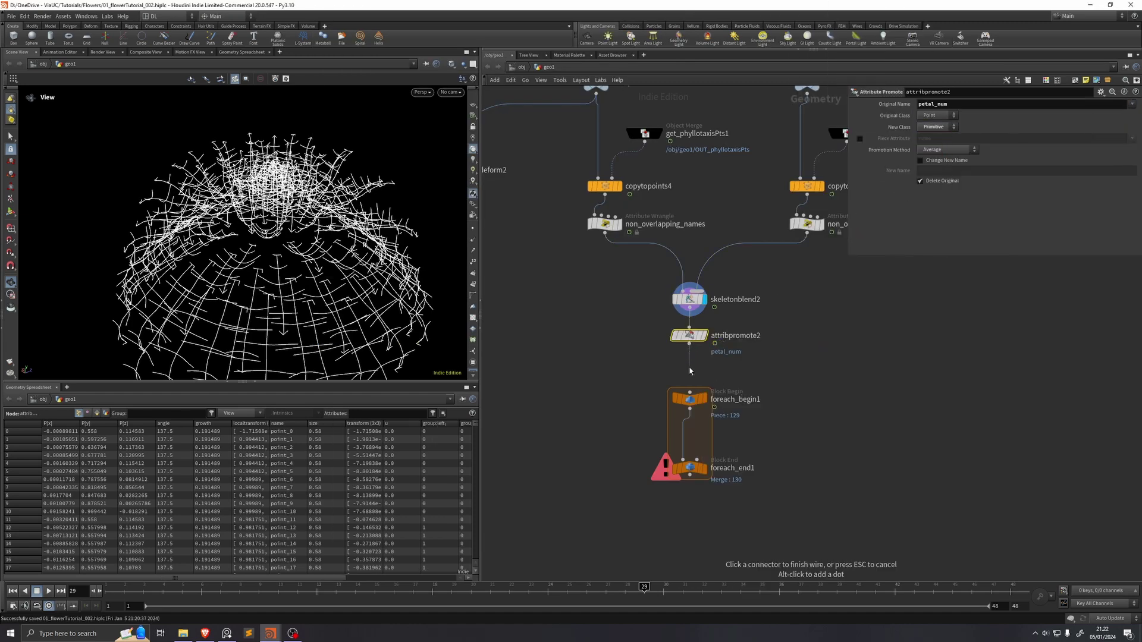
left_click(689, 387)
left_click(704, 468)
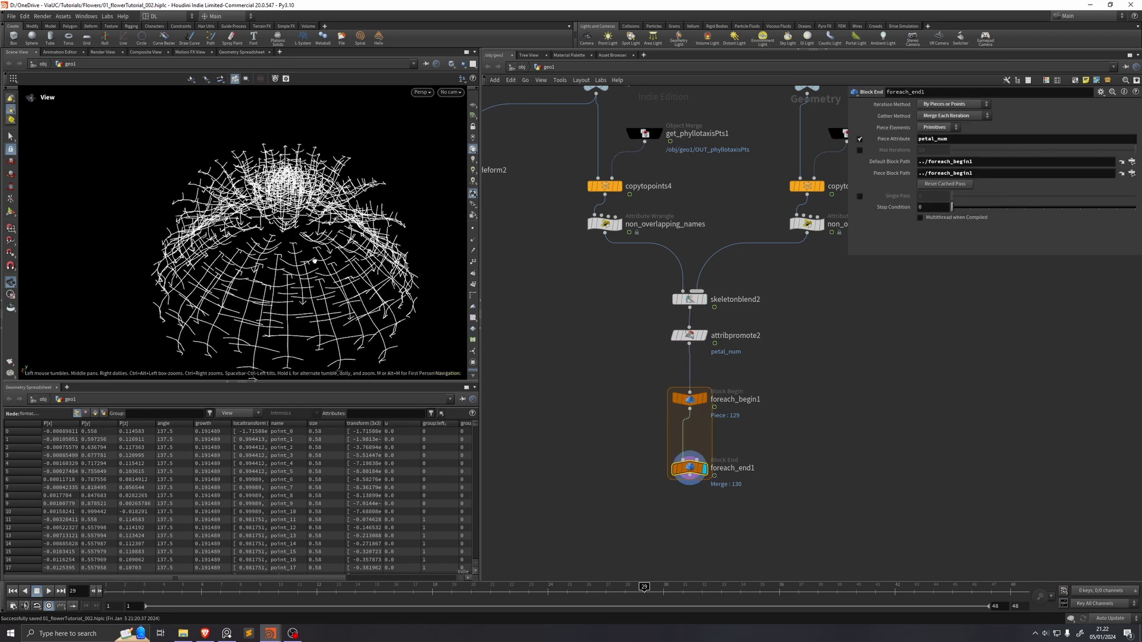
left_click(703, 398)
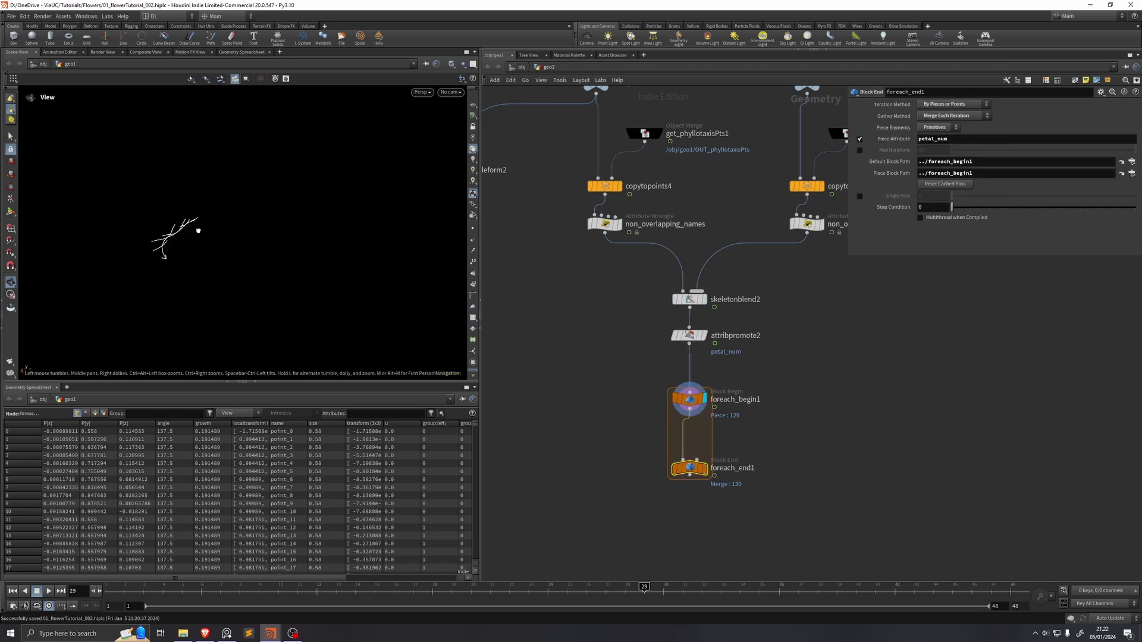
key("h")
left_click_drag(333, 274, 373, 281)
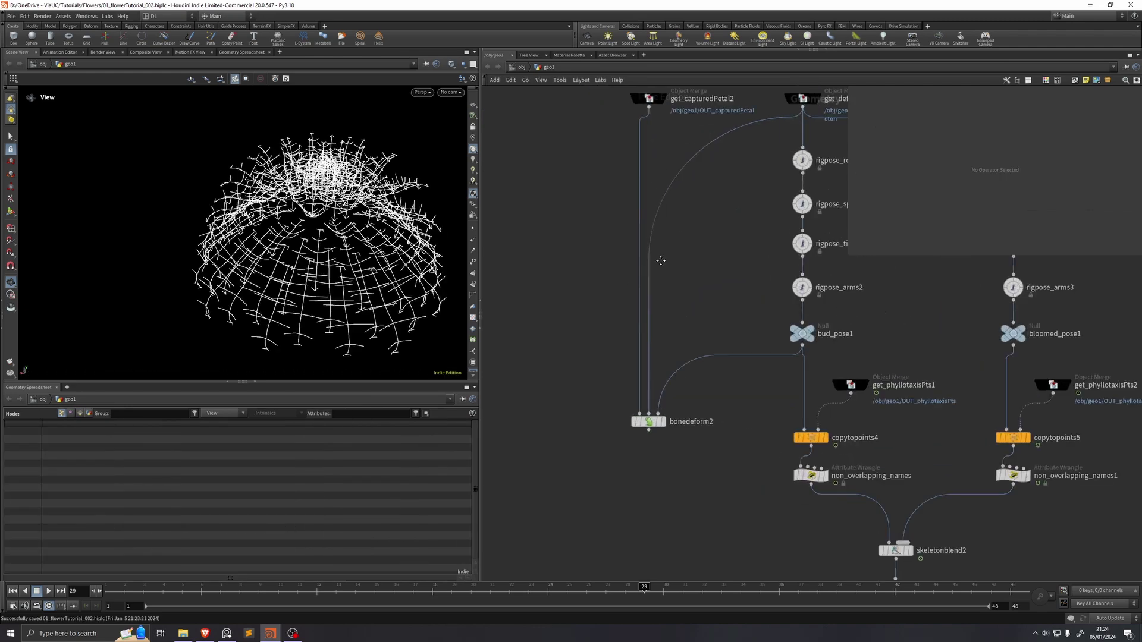
- Review the inputs of bonedeform2 and duplicate get_capturedPetal2 and get_deformedPetalSkeleton2 beside the for-each loop
middle_click_drag(660, 260, 662, 292)
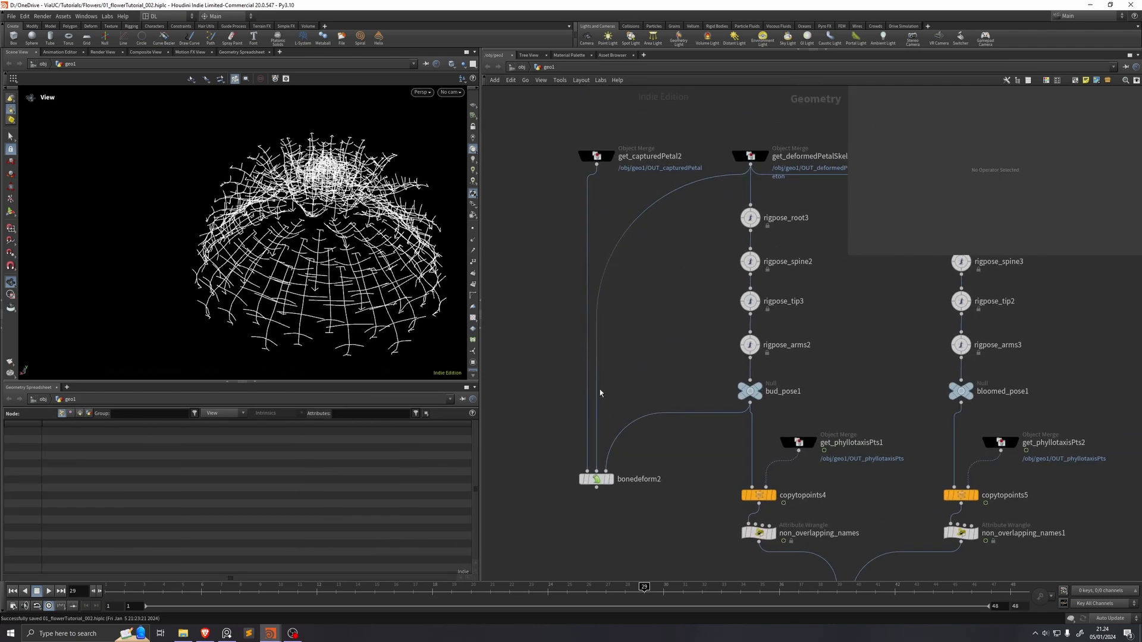
left_click_drag(650, 466, 583, 496)
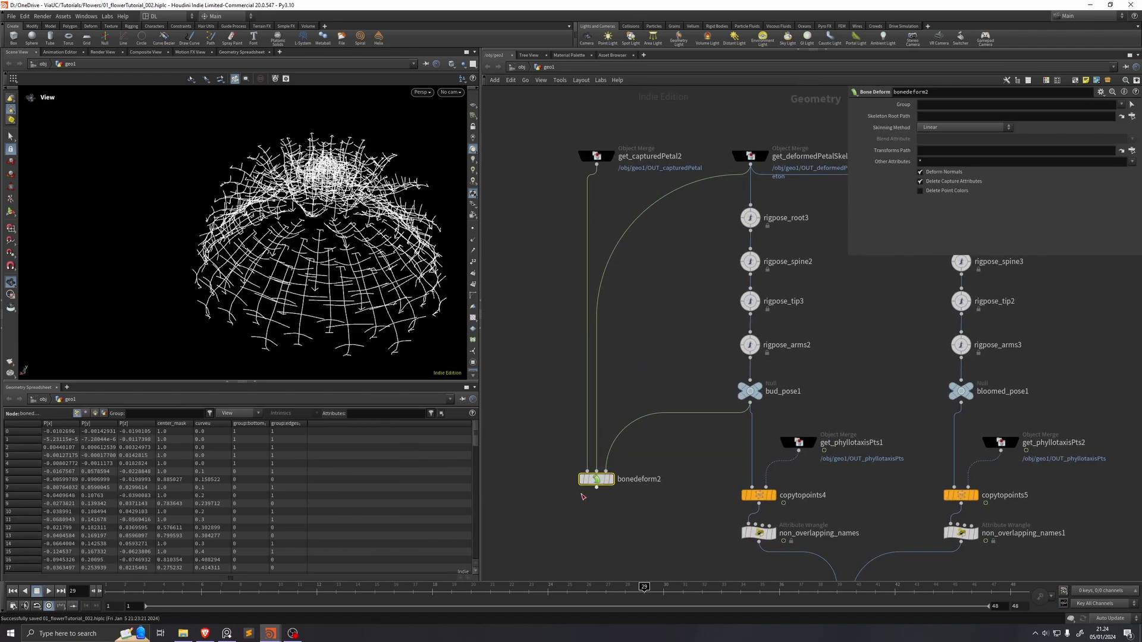
middle_click_drag(643, 503, 603, 324)
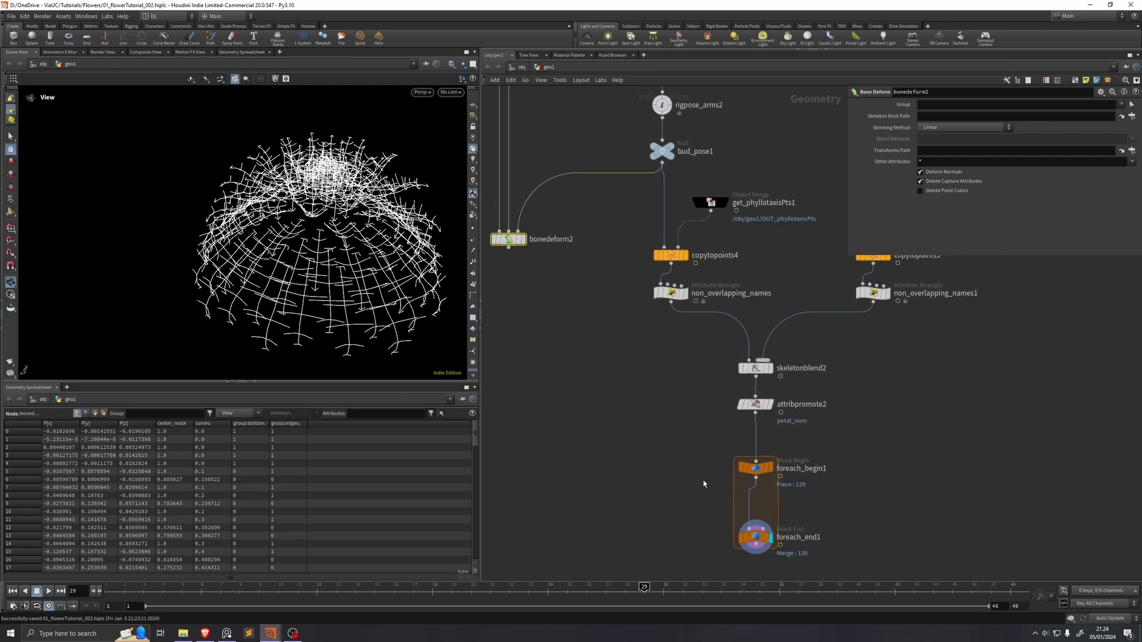
middle_click_drag(752, 487, 812, 576)
scroll(637, 452, "down", 2)
left_click_drag(722, 131, 574, 156)
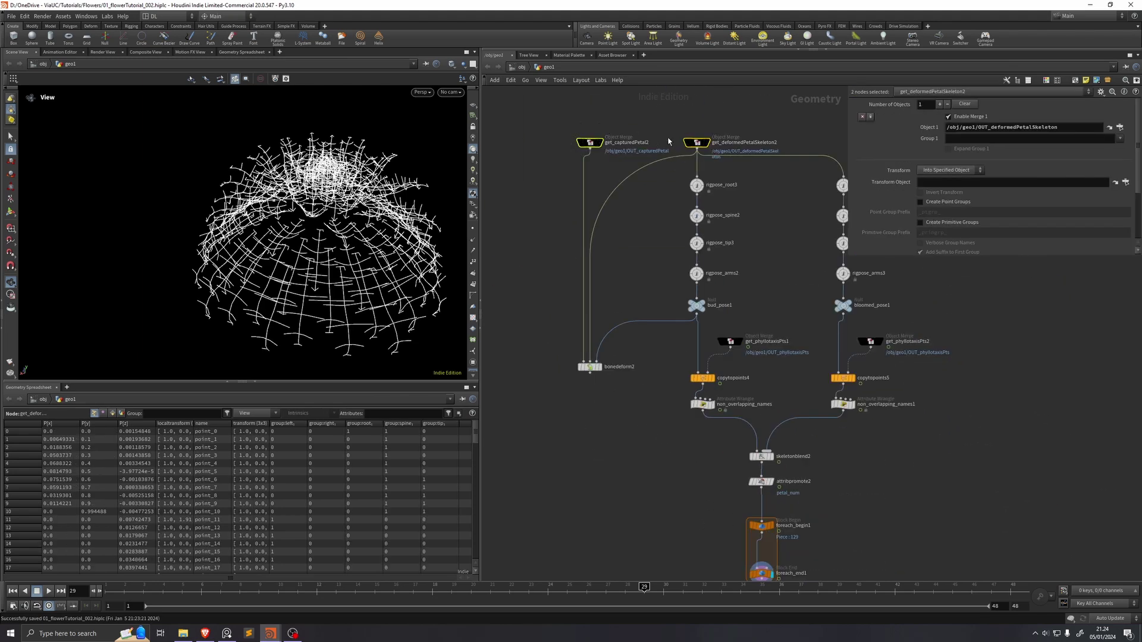
left_click_drag(697, 144, 690, 490, "alt")
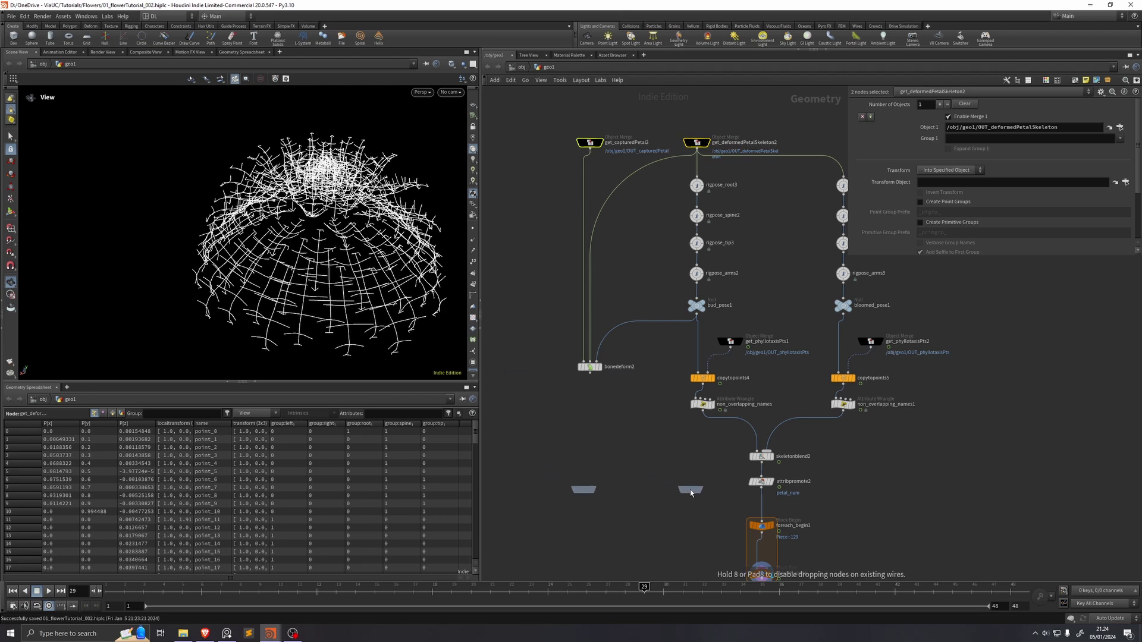
scroll(690, 490, "up", 2)
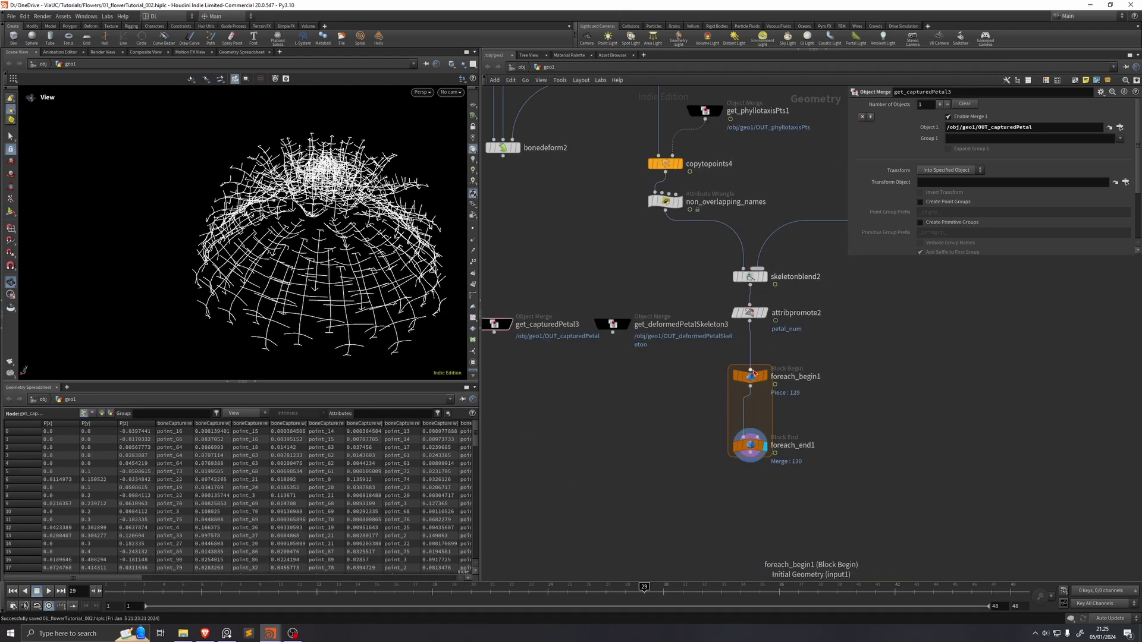
mouse_move(769, 386)
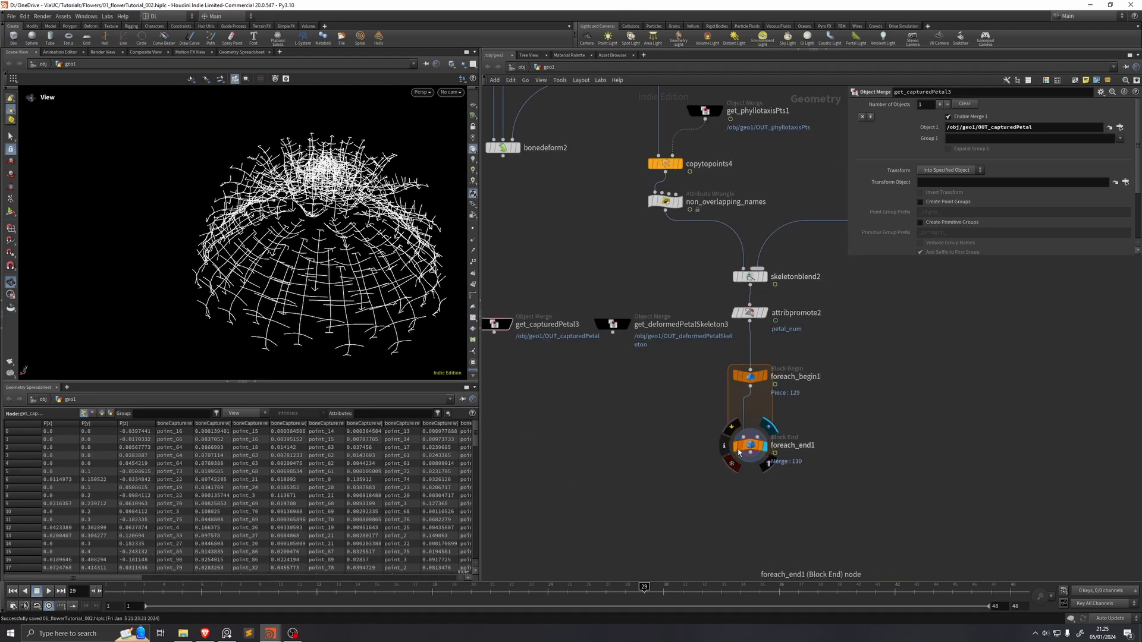
- Add a Bone Deform beside the for-each loop and wire get_capturedPetal3 and get_deformedPetalSkeleton3 into its first two inputs
left_click_drag(751, 446, 750, 494)
key("Tab")
type("bone")
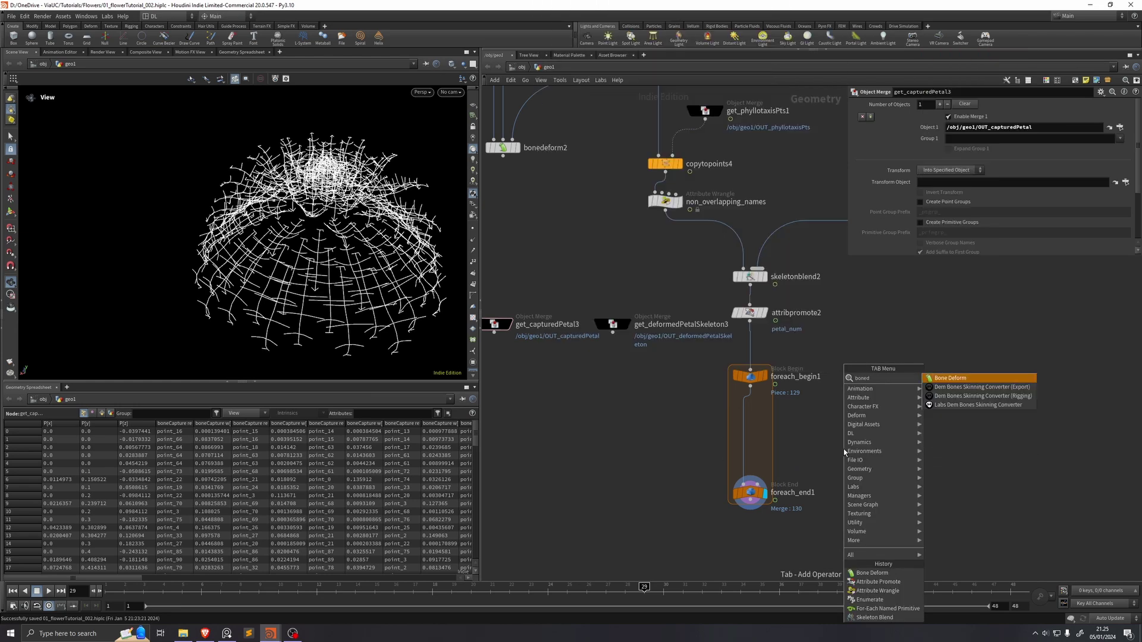
key("Return")
left_click(745, 434)
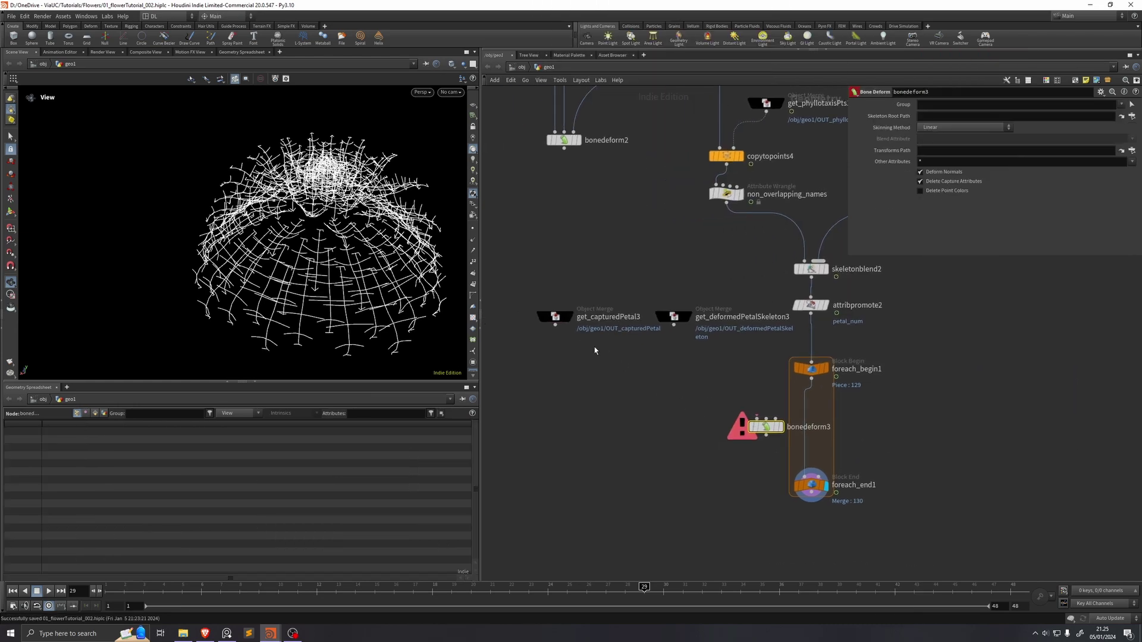
left_click_drag(555, 326, 757, 420)
left_click_drag(673, 327, 765, 420)
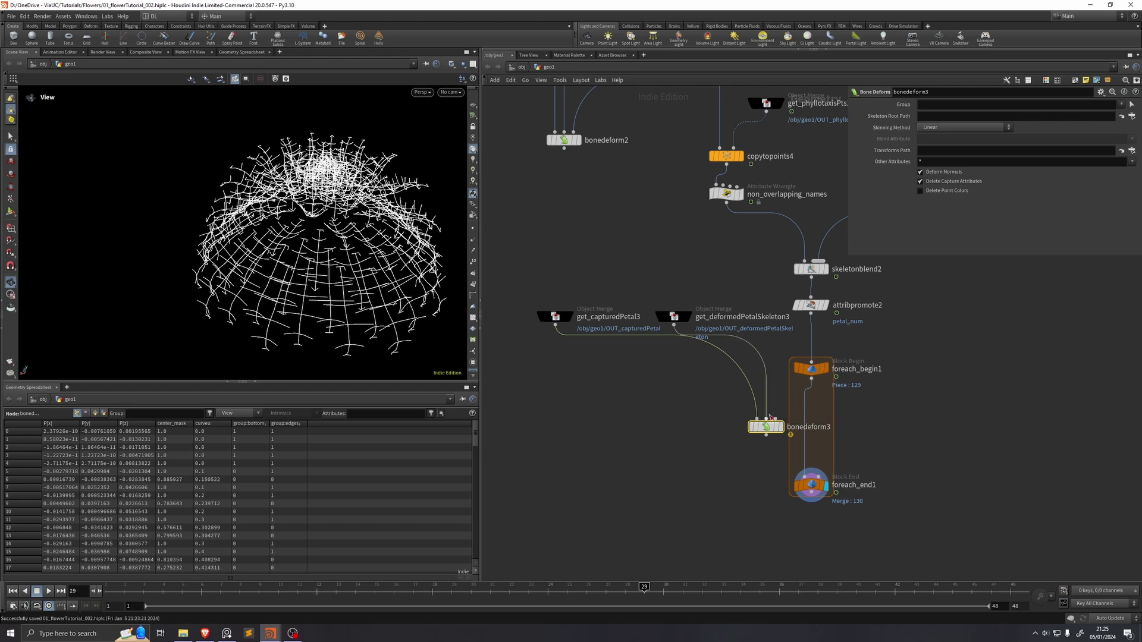
- Wire foreach_begin1 into bonedeform3's Deform Point Transforms input and place bonedeform3 inside the loop, feeding foreach_end1
middle_click_drag(811, 378, 762, 357)
left_click(761, 357)
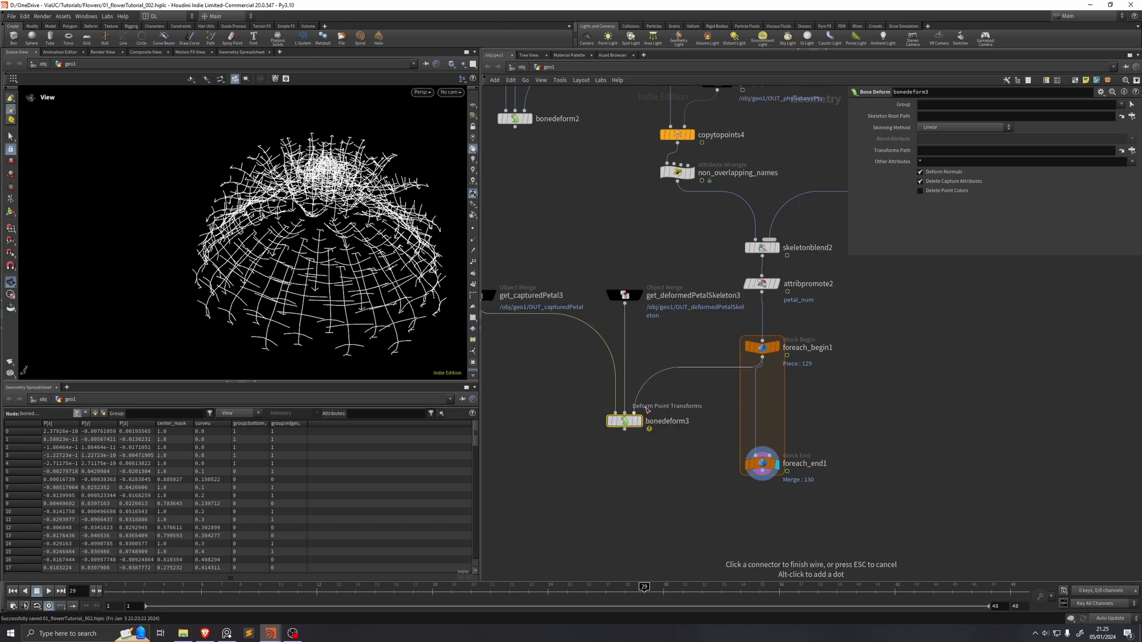
left_click(640, 423)
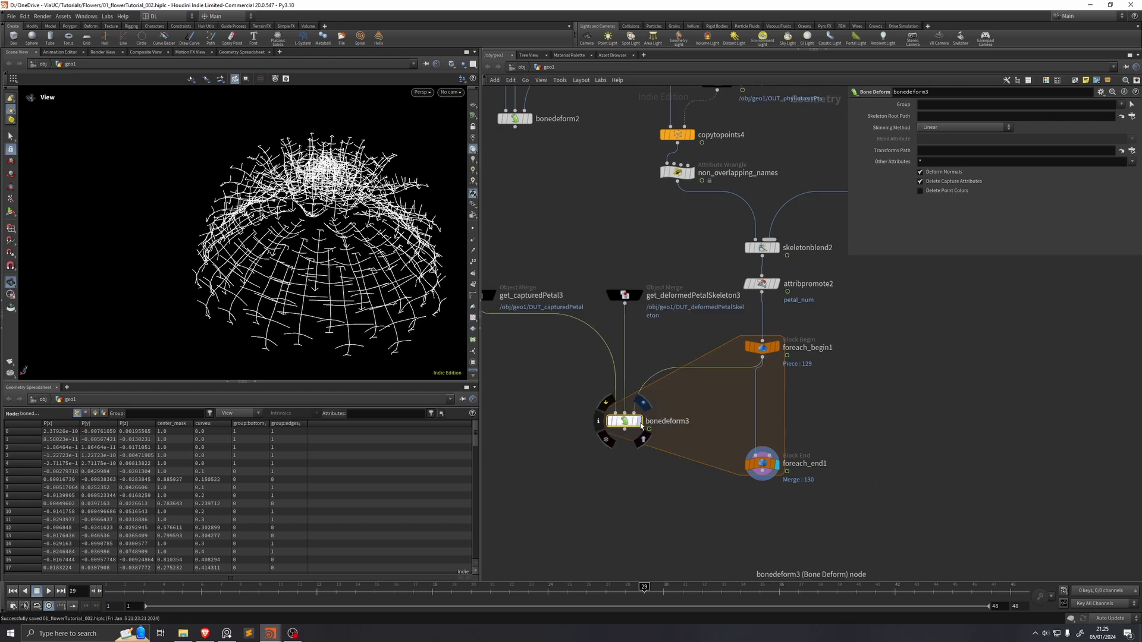
left_click(640, 423)
key("f")
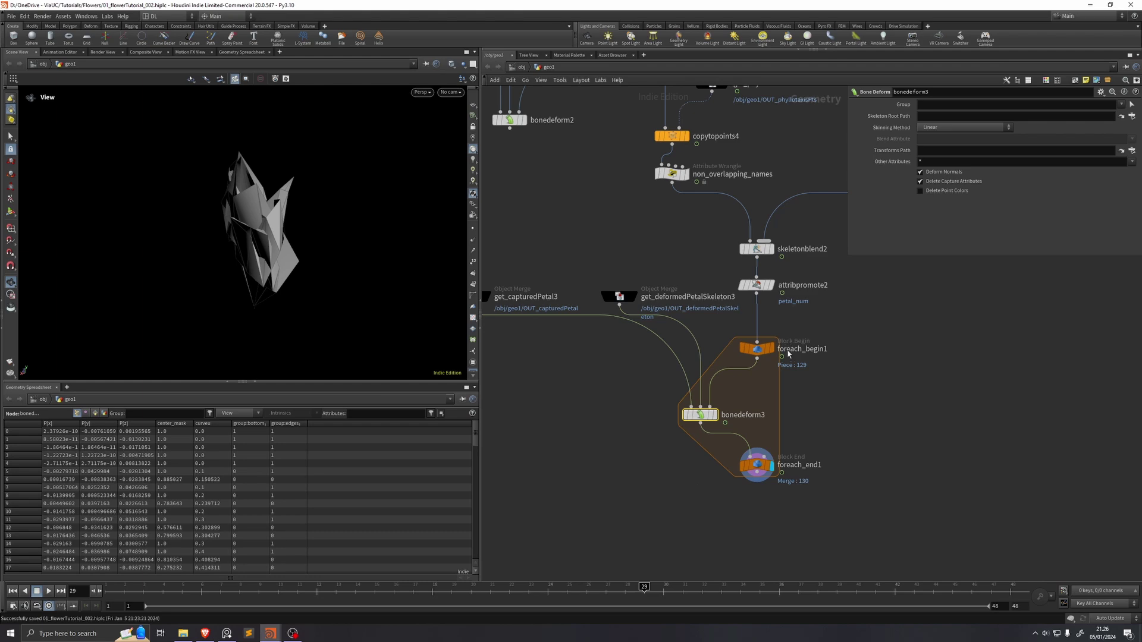
- Inspect OUT_capturedPetal and its get_deformedPetalSkeleton source to compare their point names with the loop's skeleton
scroll(780, 349, "down", 3)
scroll(665, 349, "up", 3)
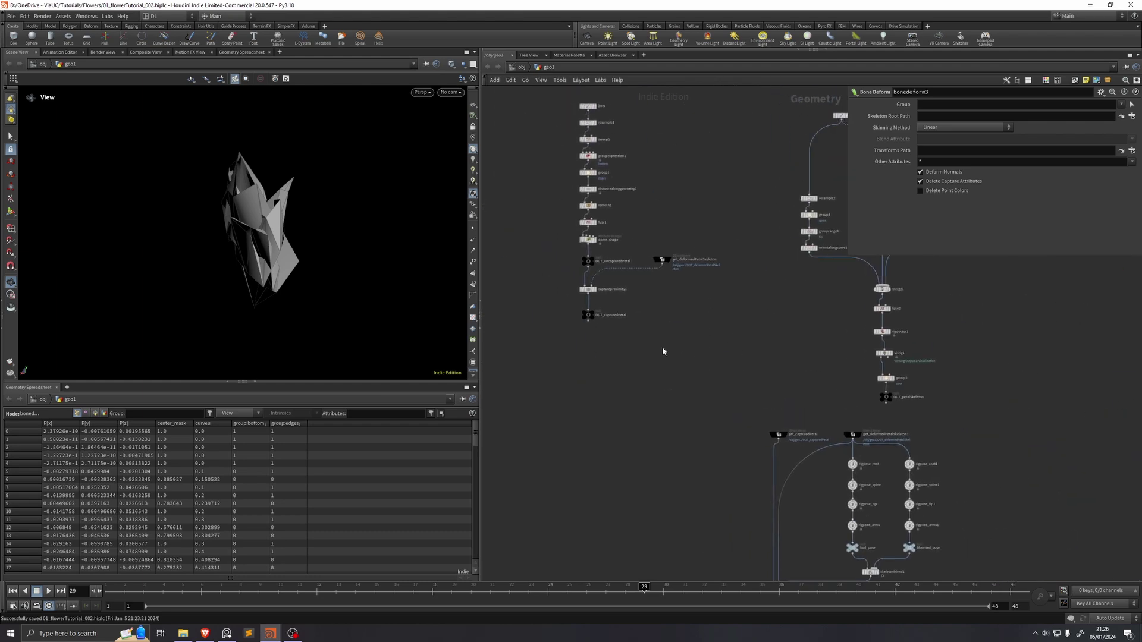
left_click(575, 307)
left_click_drag(250, 227, 216, 238)
left_click(696, 215)
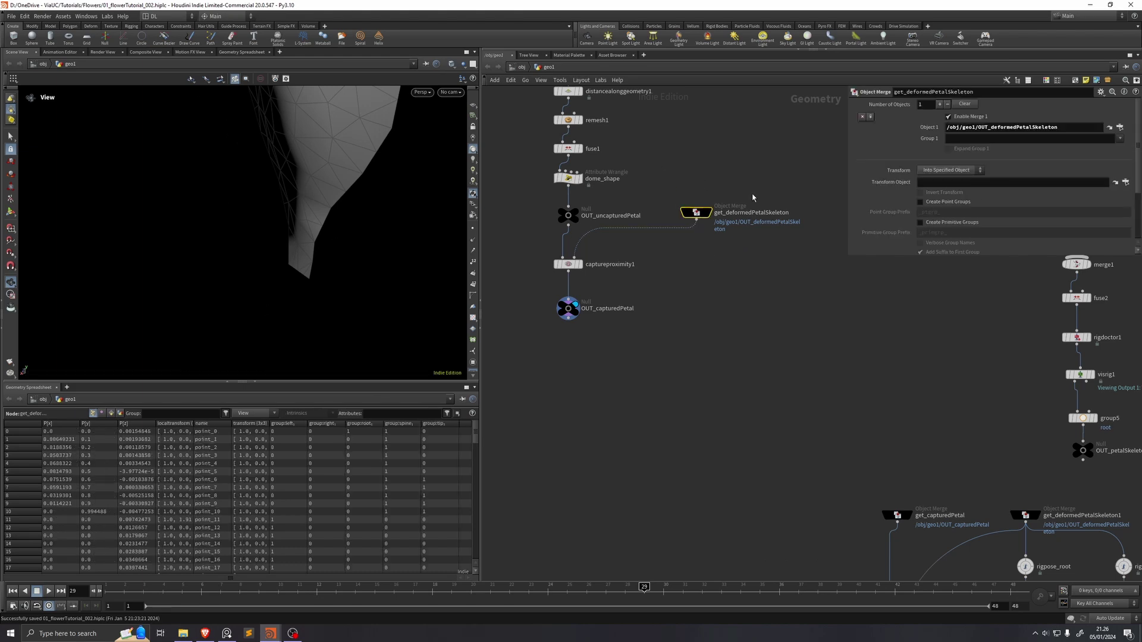
scroll(665, 159, "down", 5)
scroll(918, 455, "up", 4)
scroll(933, 466, "down", 4)
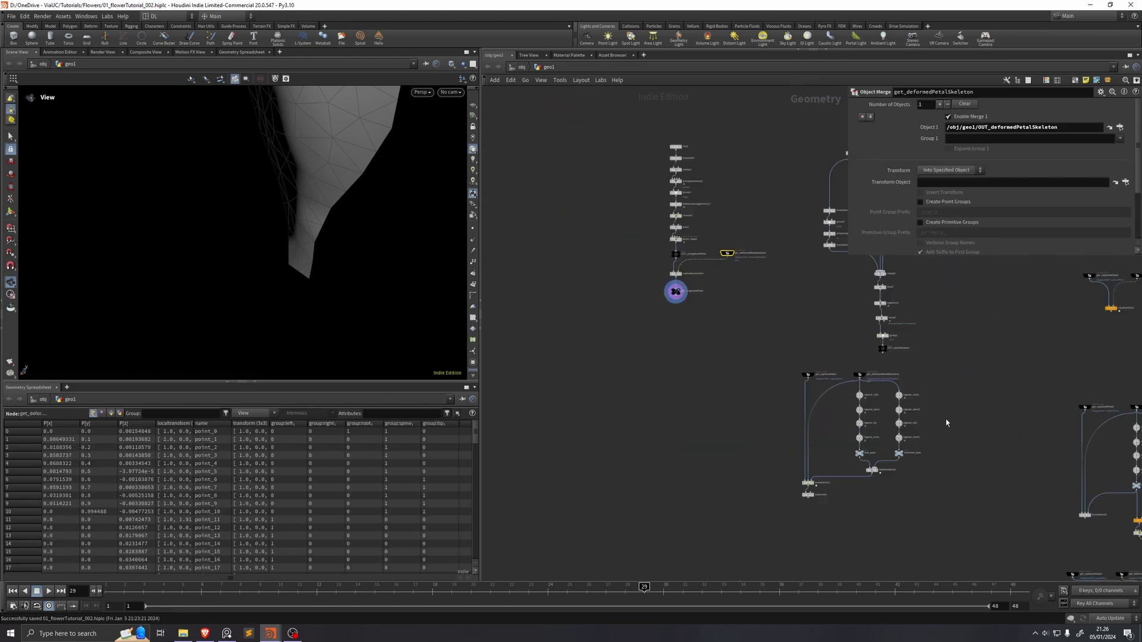
middle_click_drag(951, 381, 999, 418)
scroll(999, 418, "up", 3)
- Insert a copy of non_overlapping_names between foreach_begin1 and bonedeform3, and display foreach_end1 after scrubbing through the bloom
key("ctrl+v")
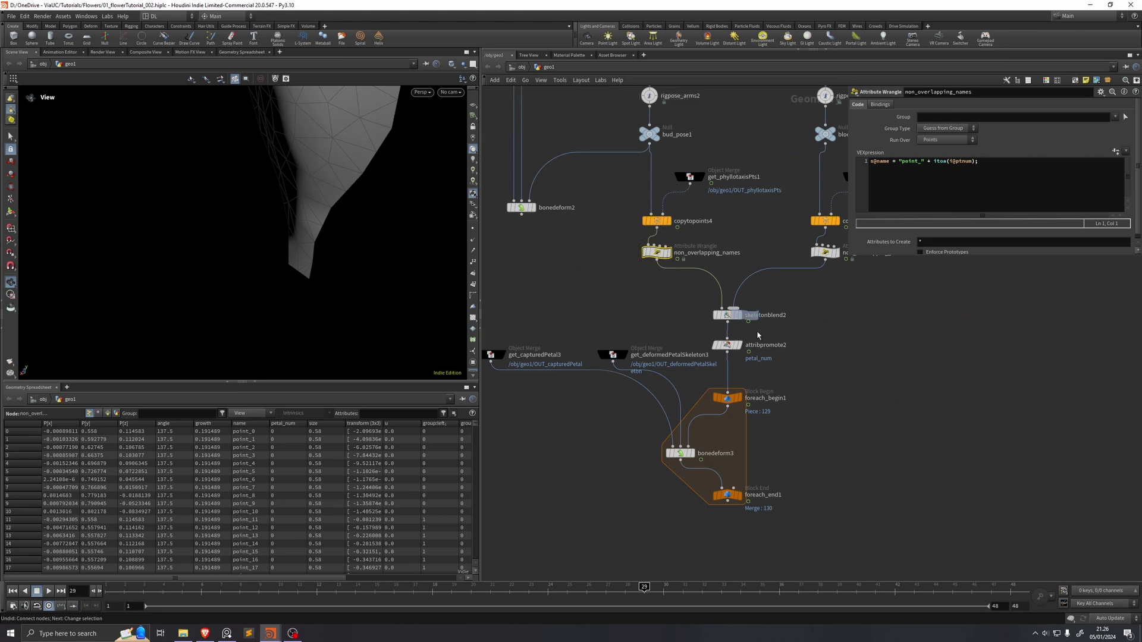
key("ctrl+z")
left_click_drag(789, 452, 727, 428)
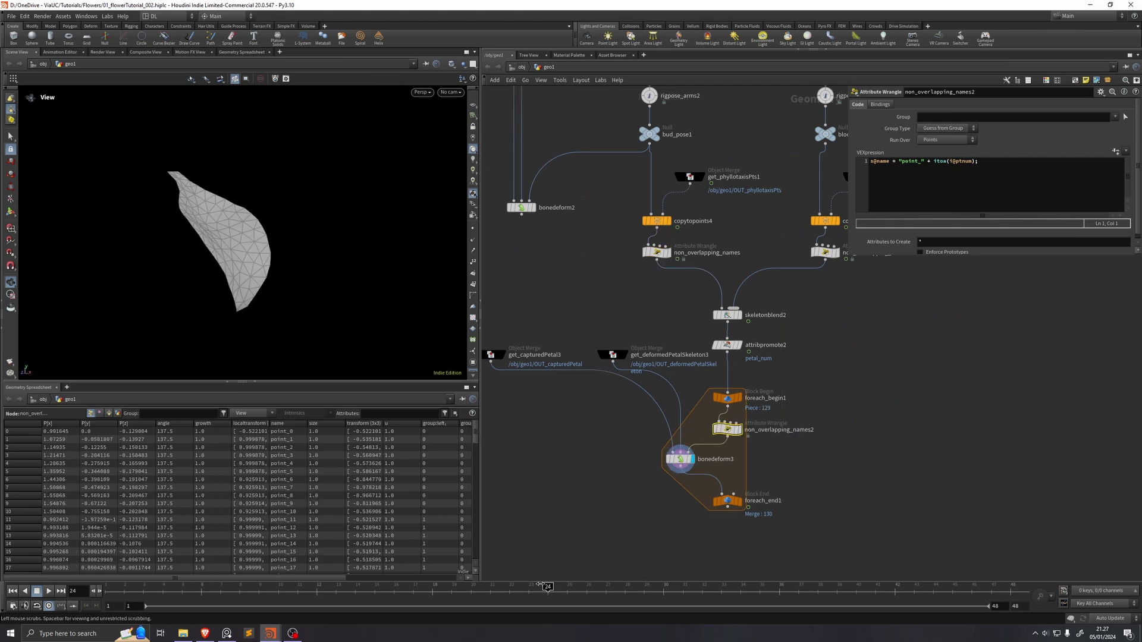
left_click_drag(375, 588, 76, 575)
key("Up")
left_click(738, 500)
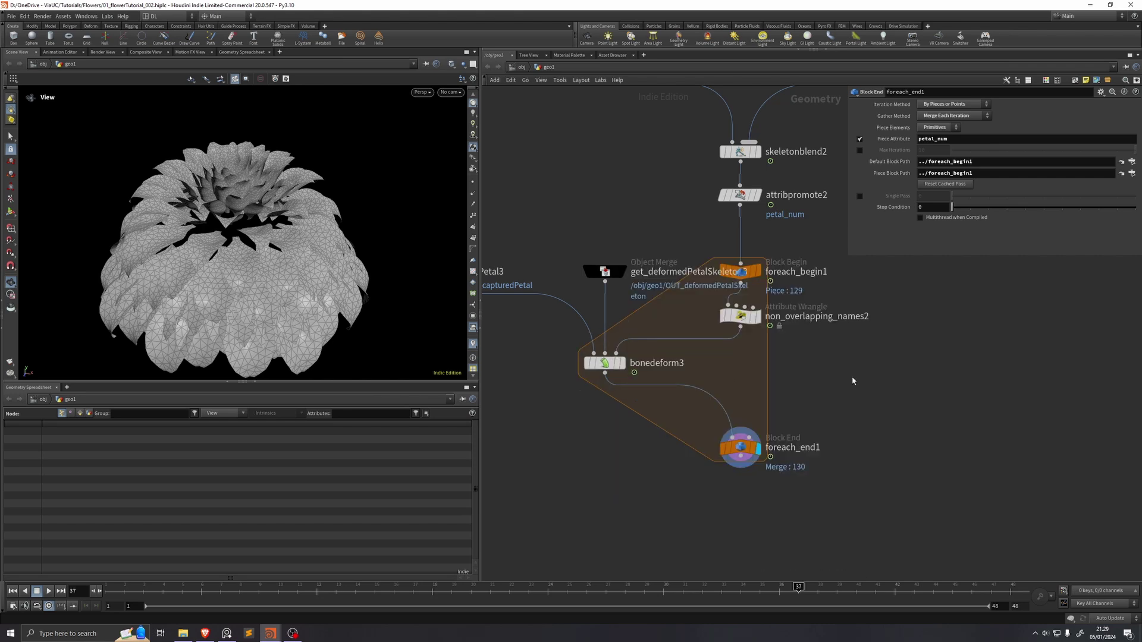
- Insert an Attribute Copy between bonedeform3 and foreach_end1, and wire non_overlapping_names2 into its second input
key("Tab")
type("atc")
left_click(983, 405)
left_click(668, 401)
left_click(751, 324)
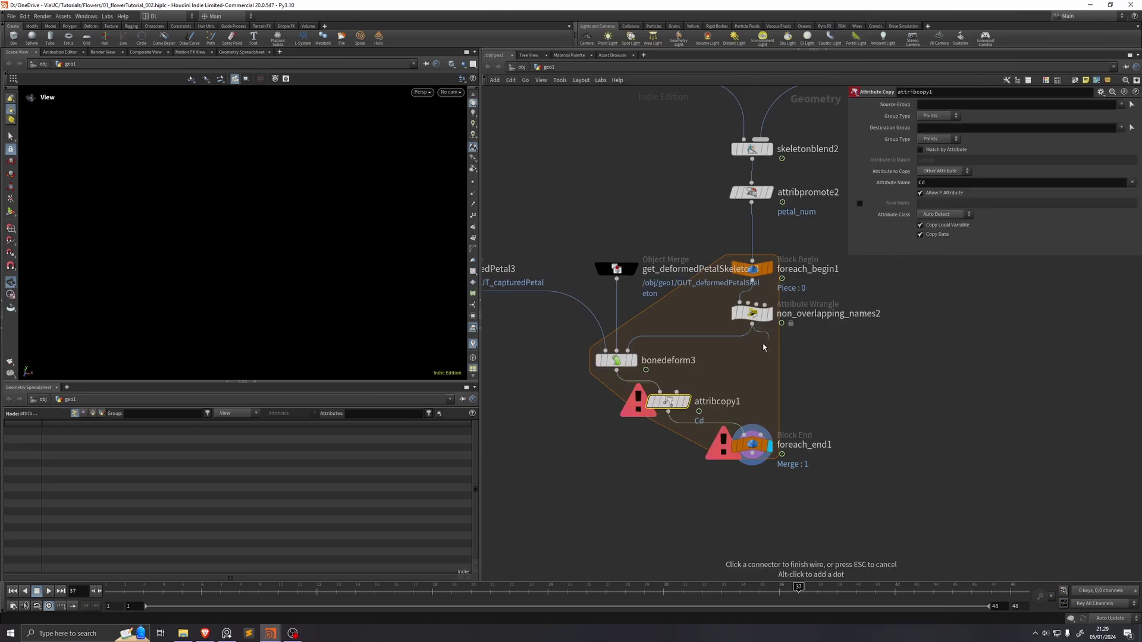
left_click(675, 393)
- Set attribcopy1 to copy the growth and u attributes, and turn on the growth visualizer to check the petals over time
double_click(926, 182)
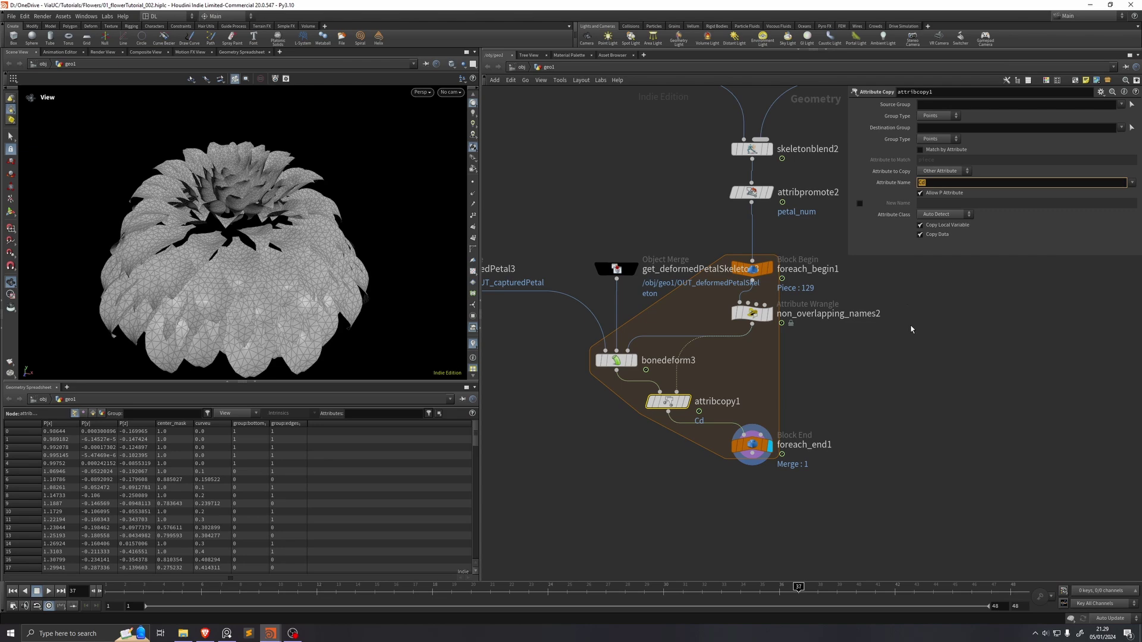
type("growth")
key("Return")
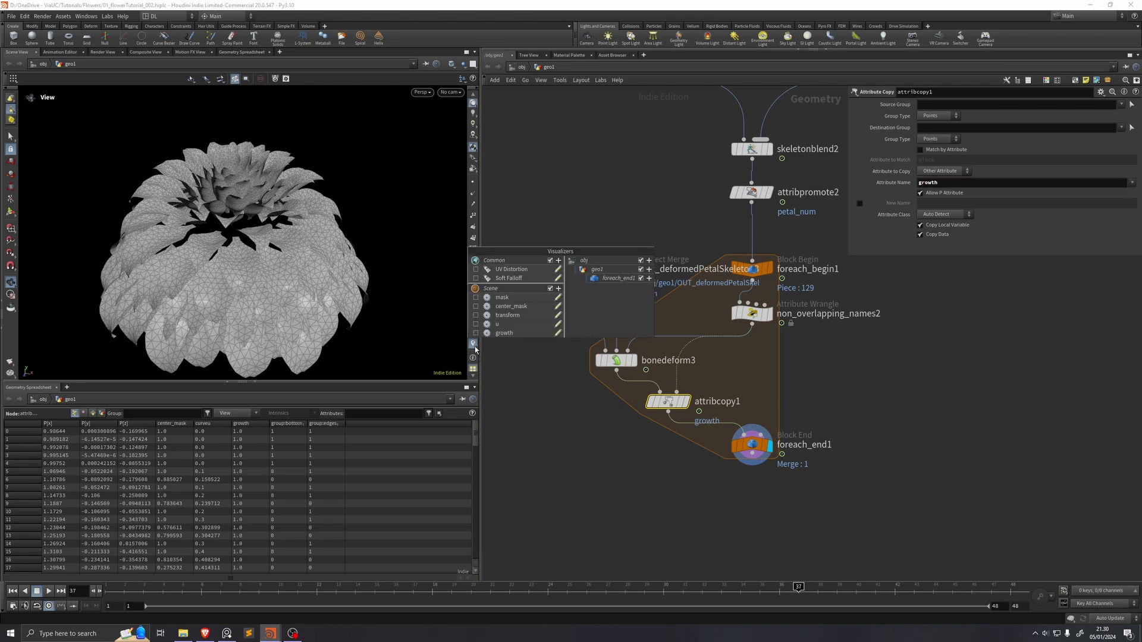
left_click(475, 333)
left_click_drag(871, 589, 1041, 591)
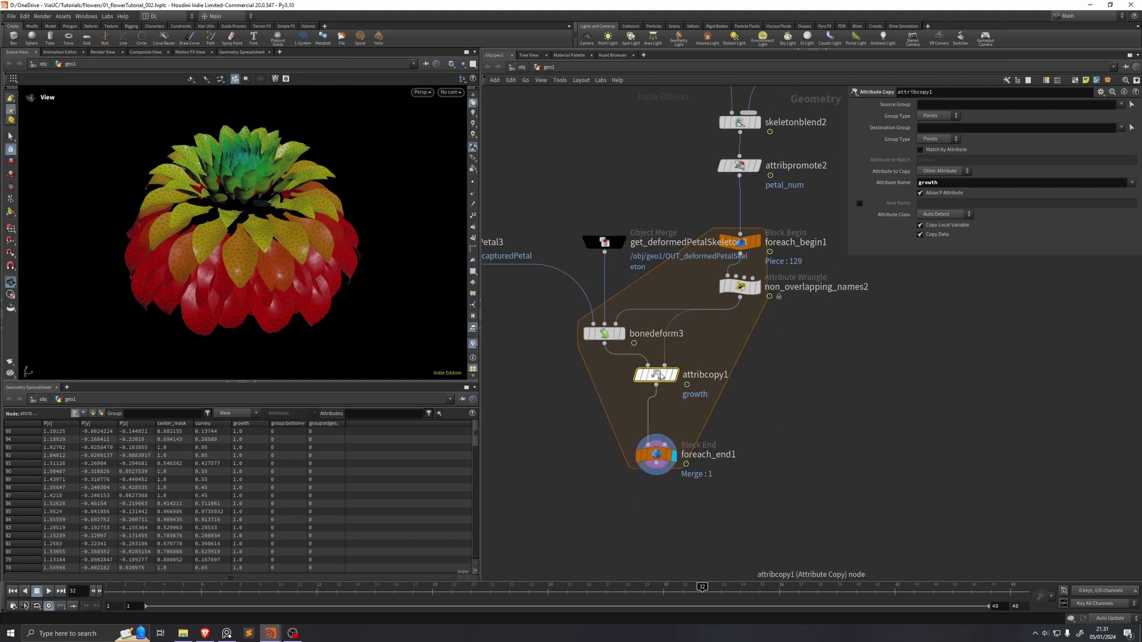
left_click(969, 185)
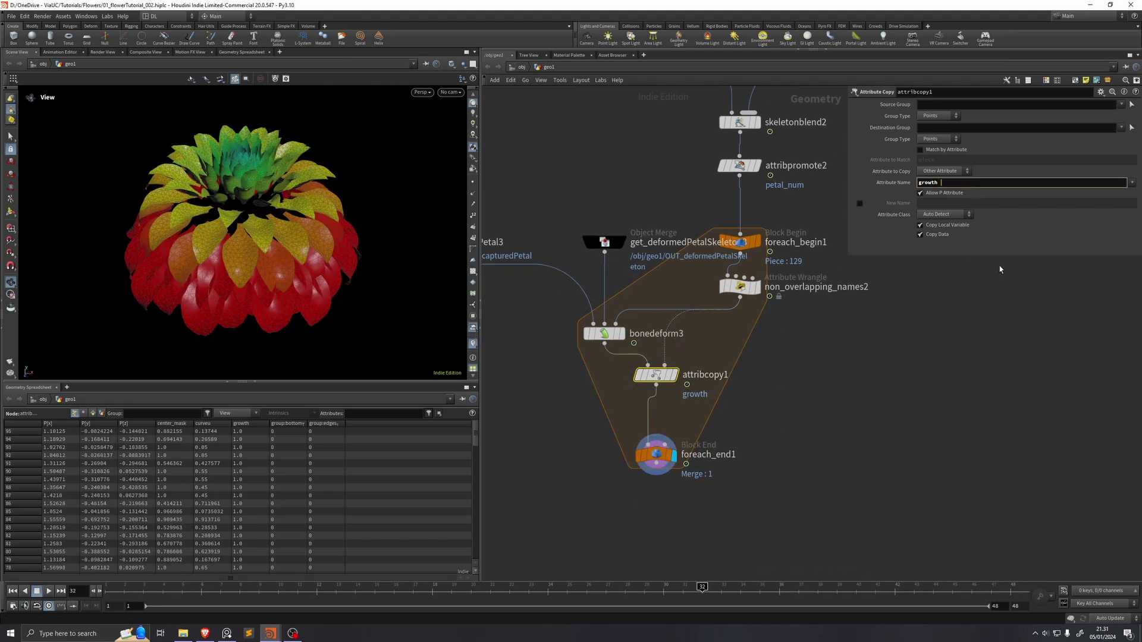
type("u")
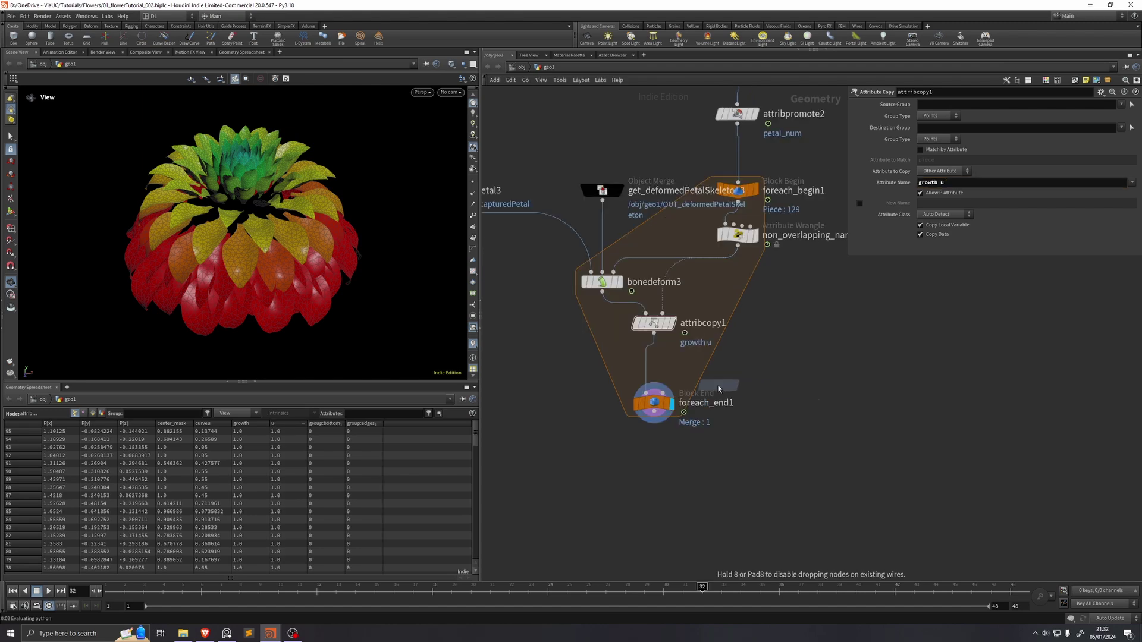
- Insert a second Attribute Copy above foreach_end1 that copies petal_num, with source and destination group types set to Primitives
left_click(650, 364)
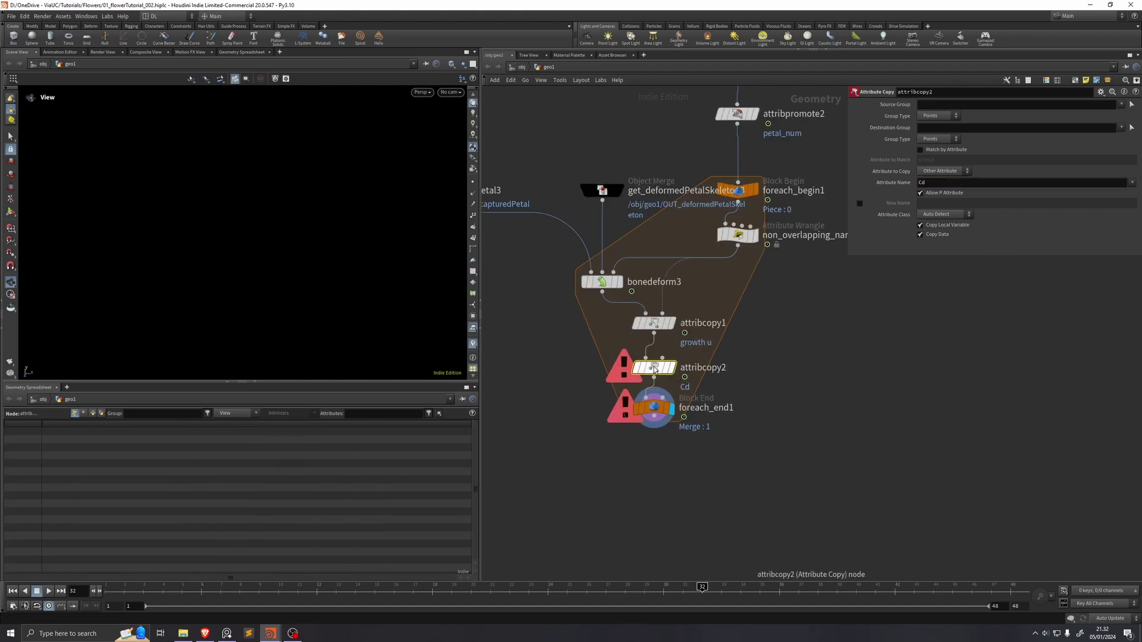
type("petal_num")
key("Return")
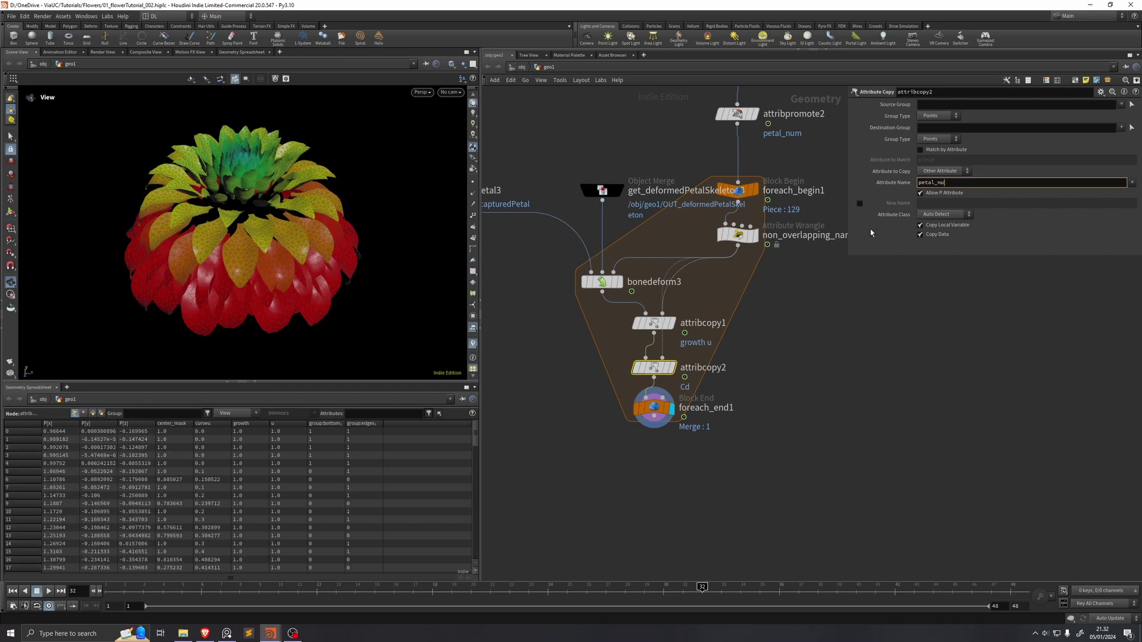
left_click(938, 115)
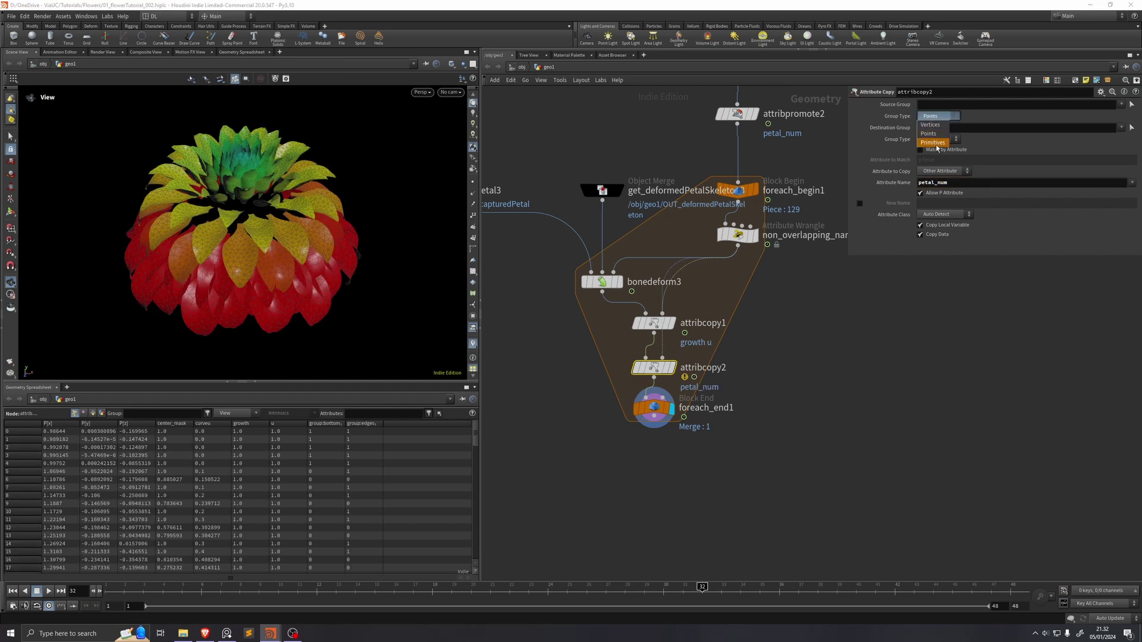
left_click(933, 142)
left_click(939, 139)
left_click(932, 166)
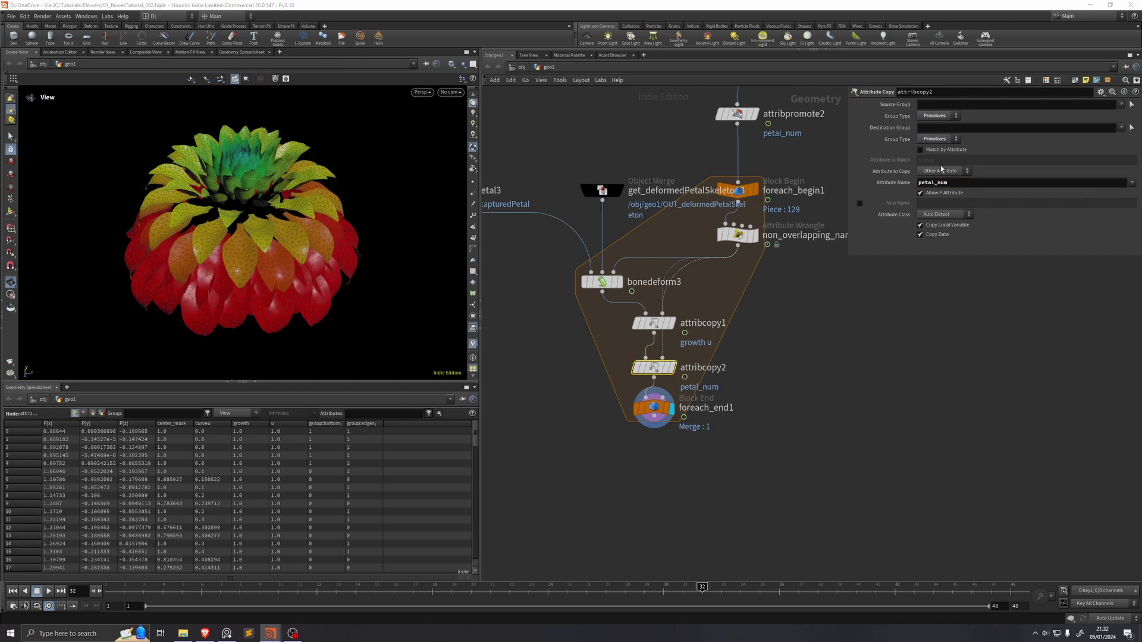
- Inspect foreach_end1's node info for the copied attributes and play the bloom animation
left_click(651, 410)
middle_click(651, 409)
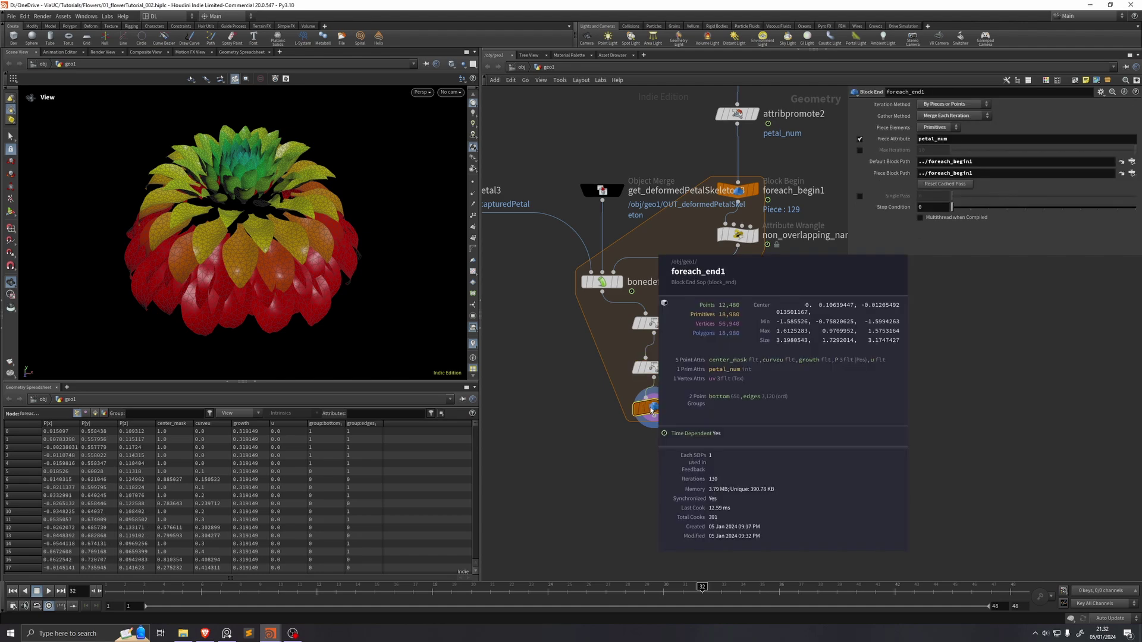
middle_click_drag(653, 413, 763, 420)
left_click(50, 591)
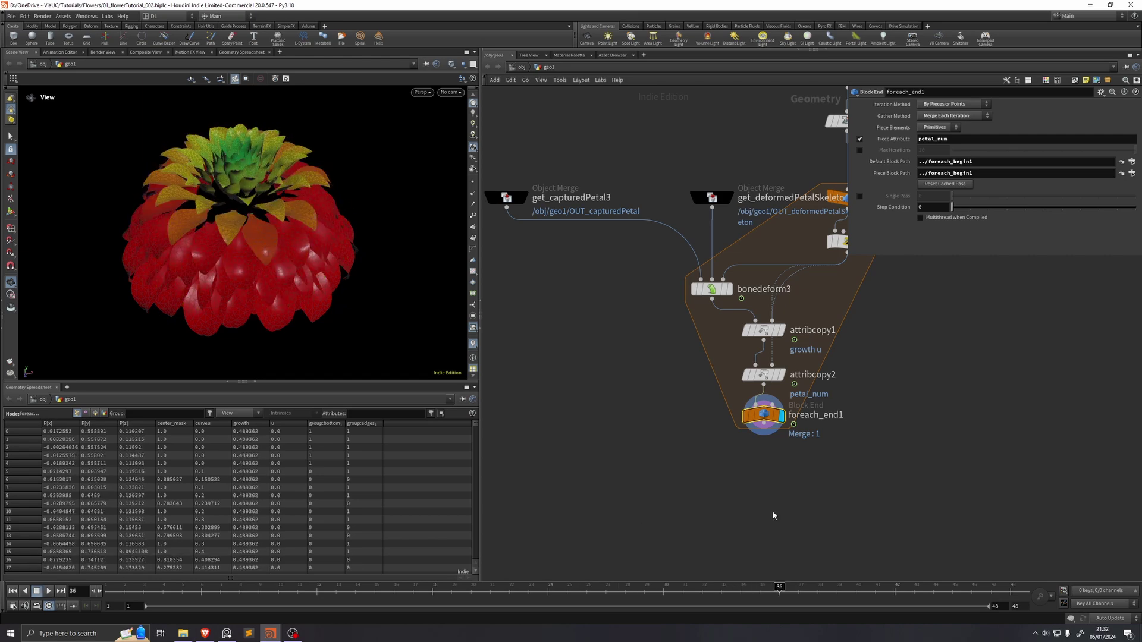
- Enclose the loop in a compile block, with compile_begin1 between attribpromote2 and foreach_begin1 and compile_end1 after foreach_end1
middle_click_drag(772, 517, 758, 410)
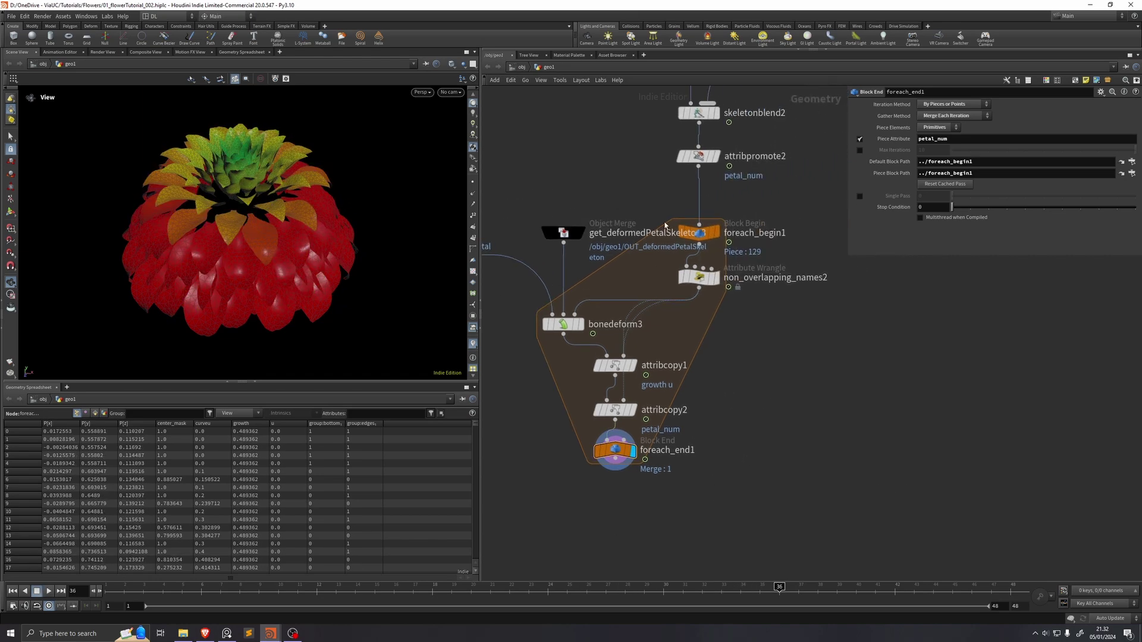
middle_click_drag(665, 225, 710, 144)
key("Tab")
type("comp")
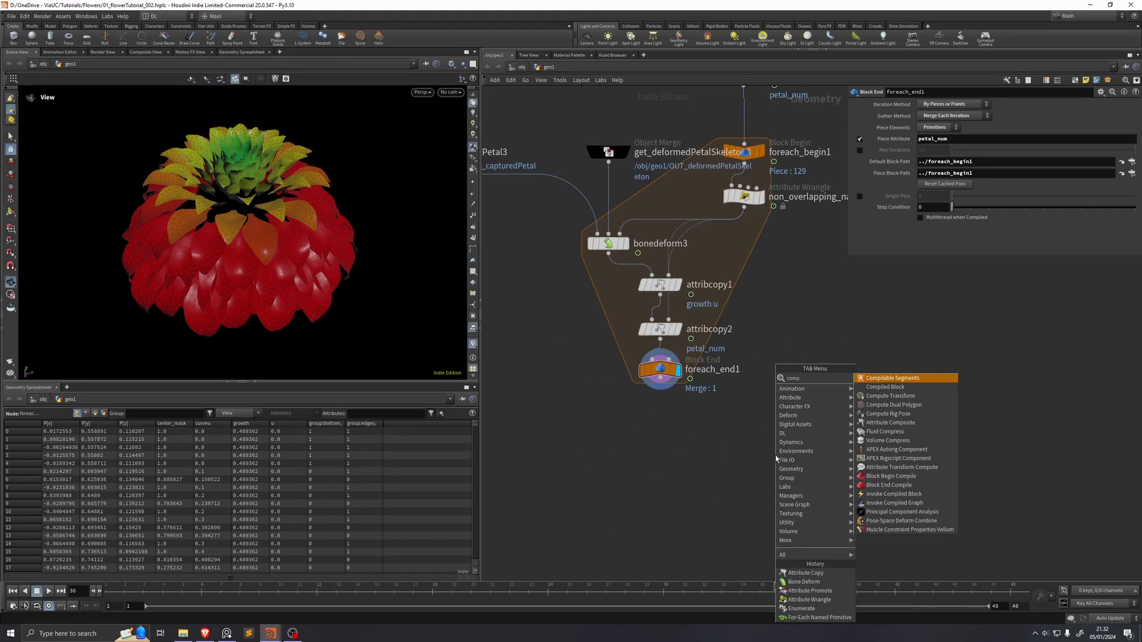
key("Return")
left_click(765, 454)
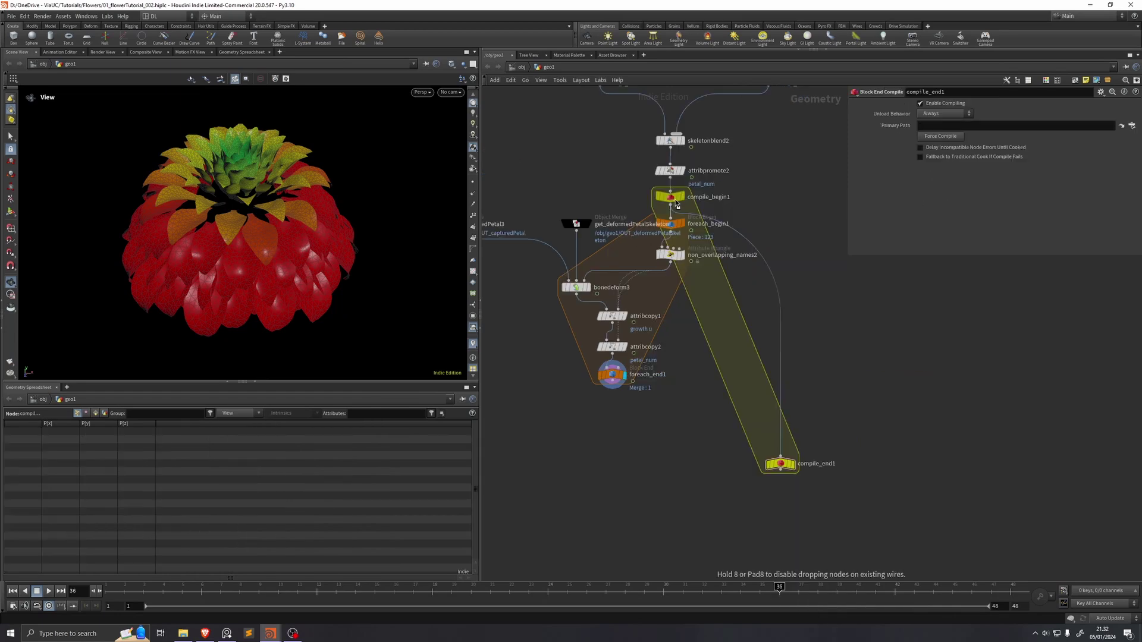
left_click_drag(780, 464, 615, 443)
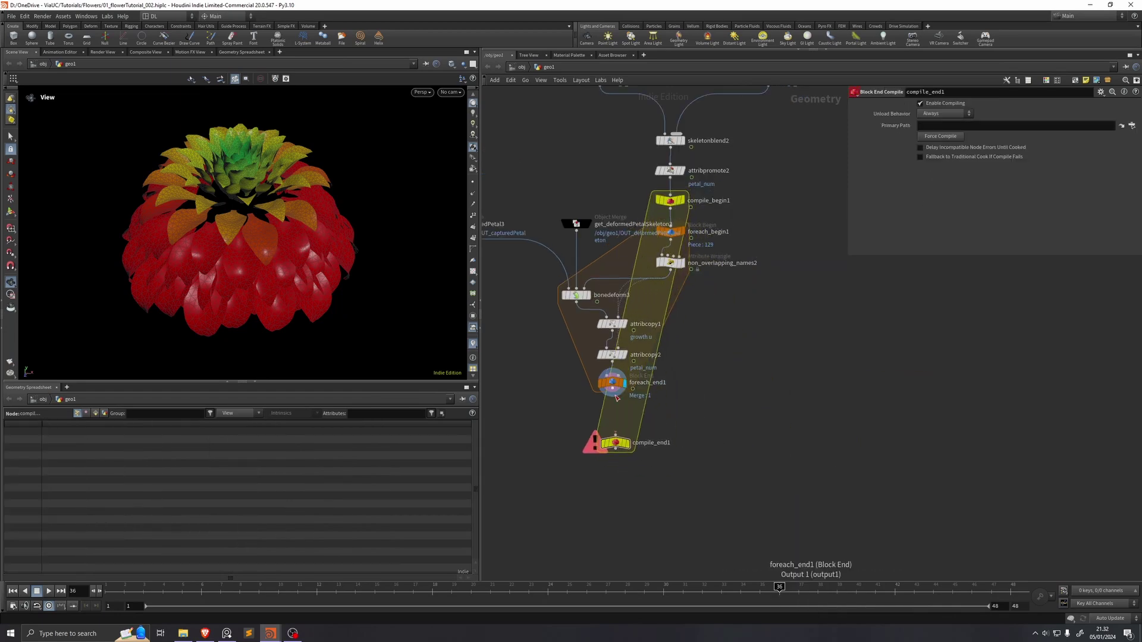
left_click(616, 396)
left_click(615, 425)
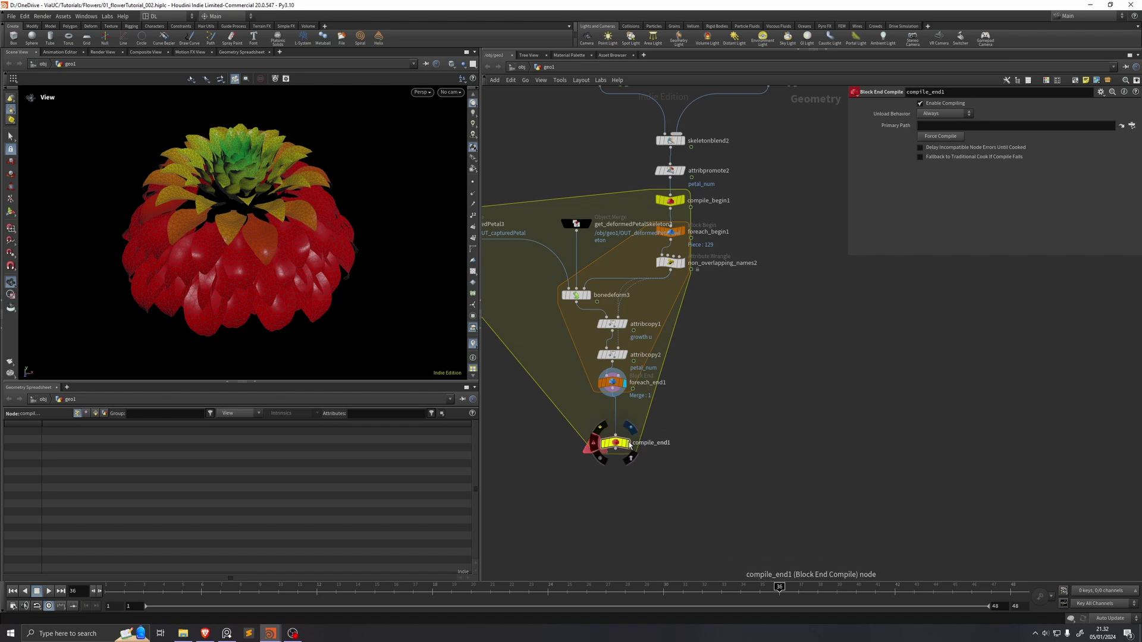
- Review compile_end1's errors and check the object merge nodes feeding bonedeform3
middle_click(683, 421)
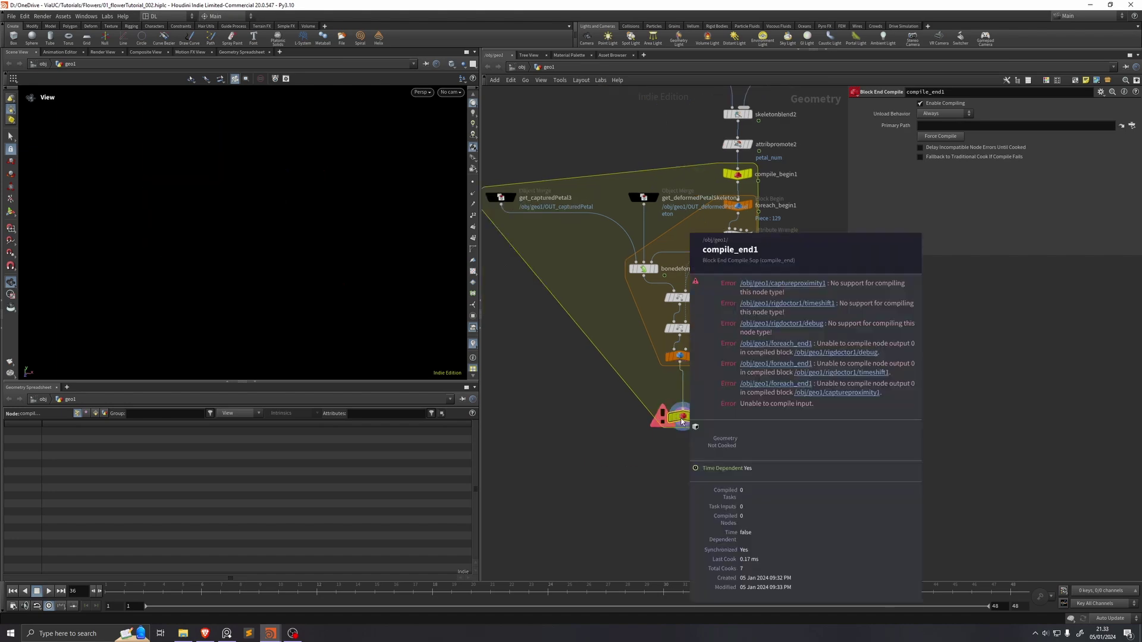
left_click(695, 225)
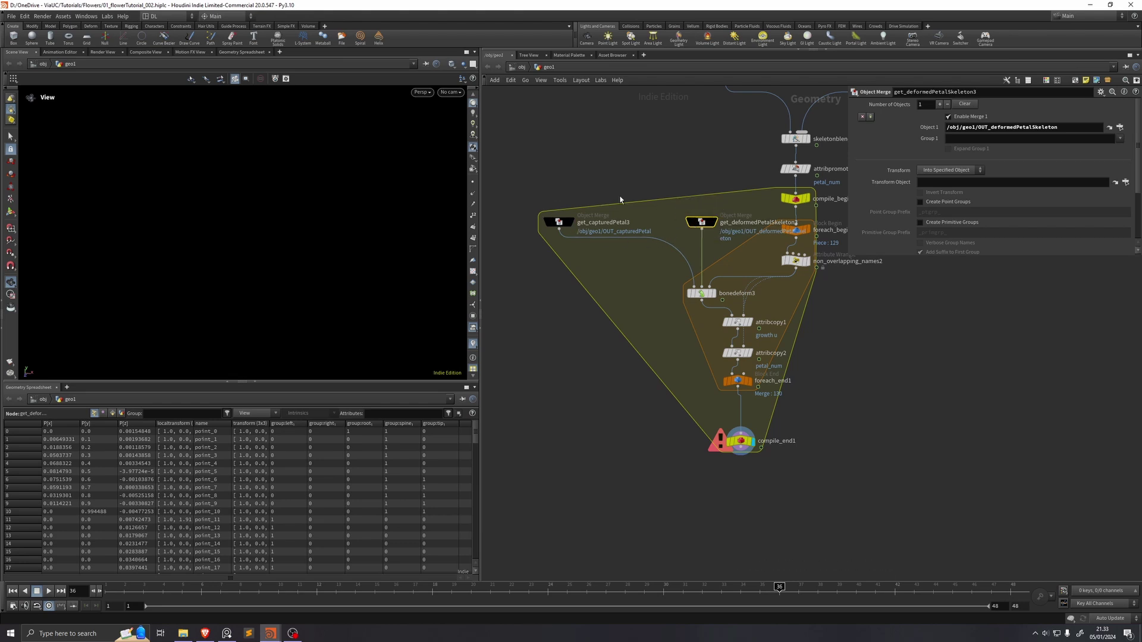
middle_click_drag(608, 222, 636, 218)
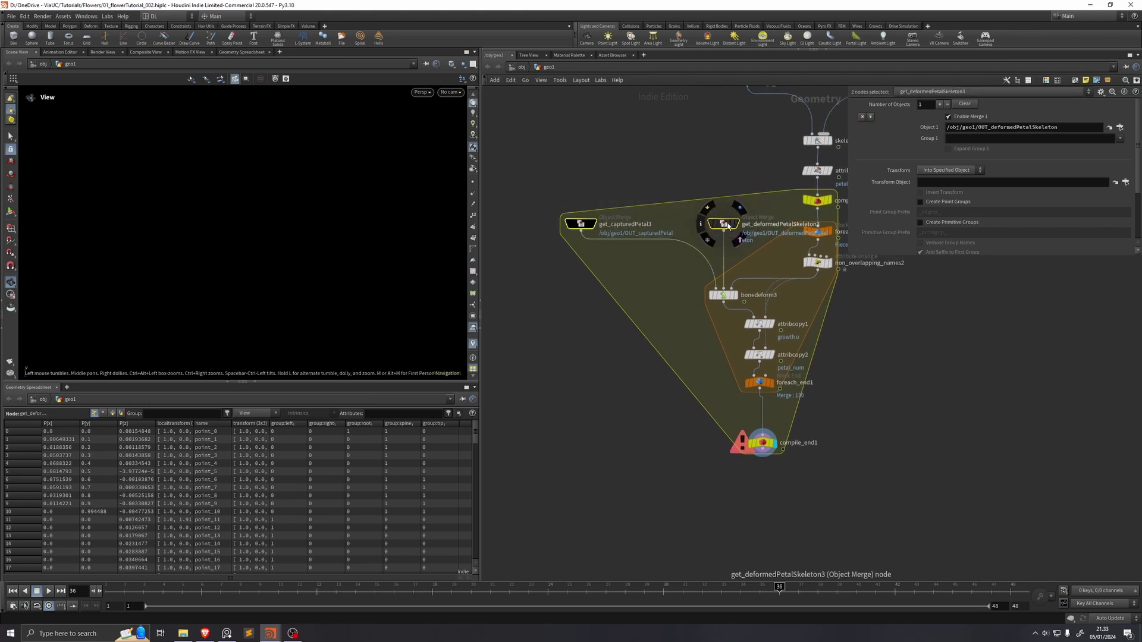
- Duplicate foreach_begin1, set the copy's method to Fetch Input, and wire get_deformedPetalSkeleton3 into it
middle_click_drag(820, 235, 736, 237)
left_click(736, 235)
left_click_drag(736, 236, 677, 233, "alt")
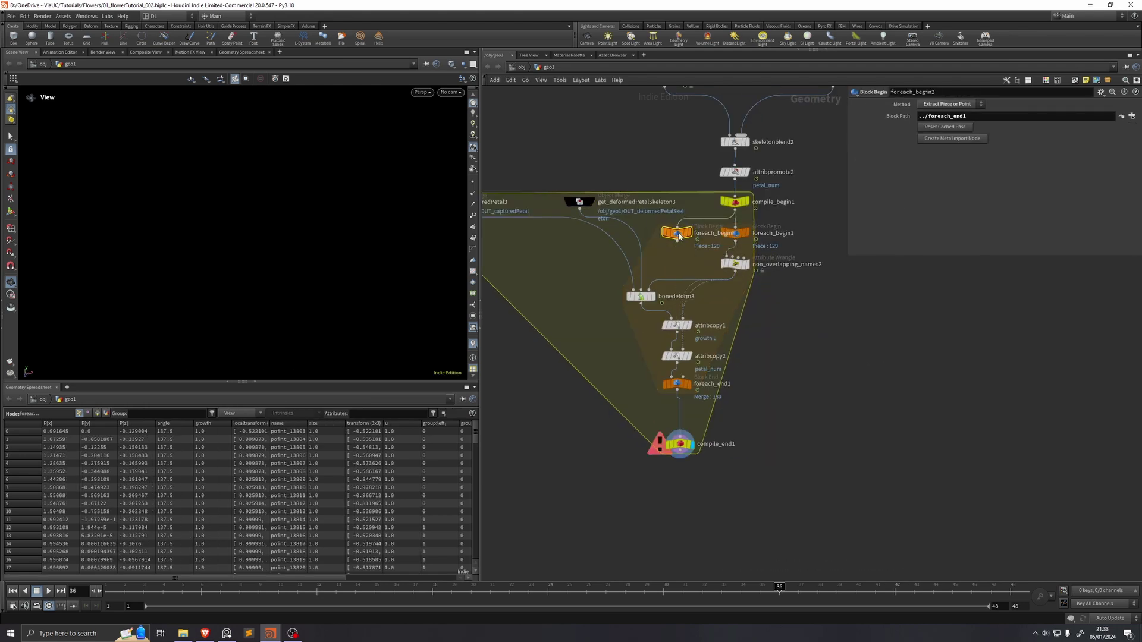
left_click(947, 104)
left_click(954, 140)
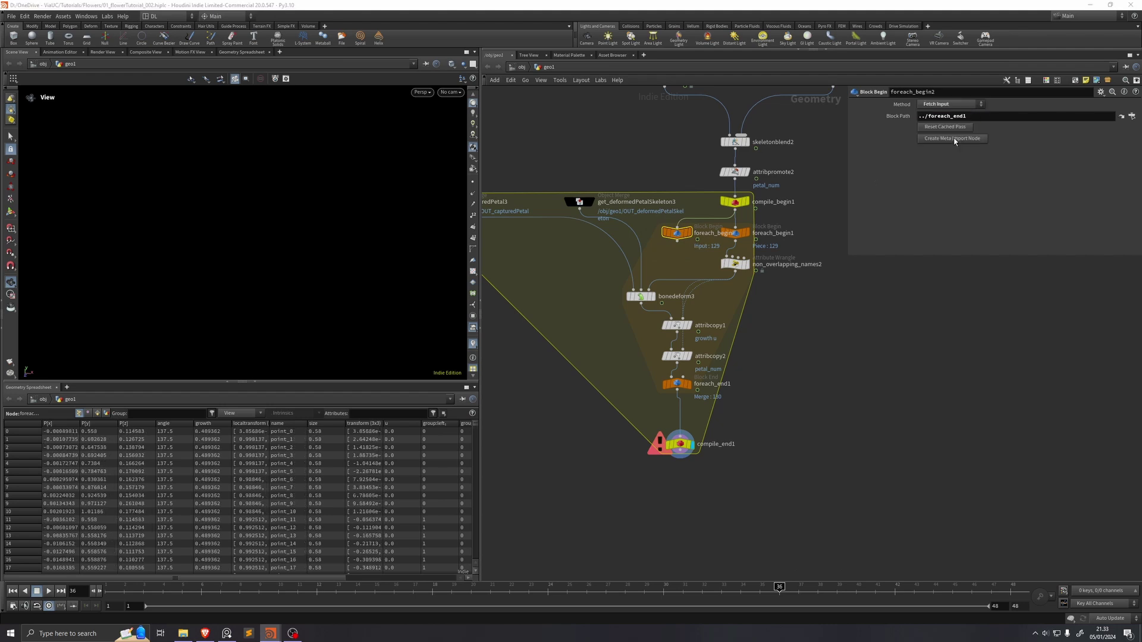
scroll(595, 206, "up", 2)
left_click(579, 202)
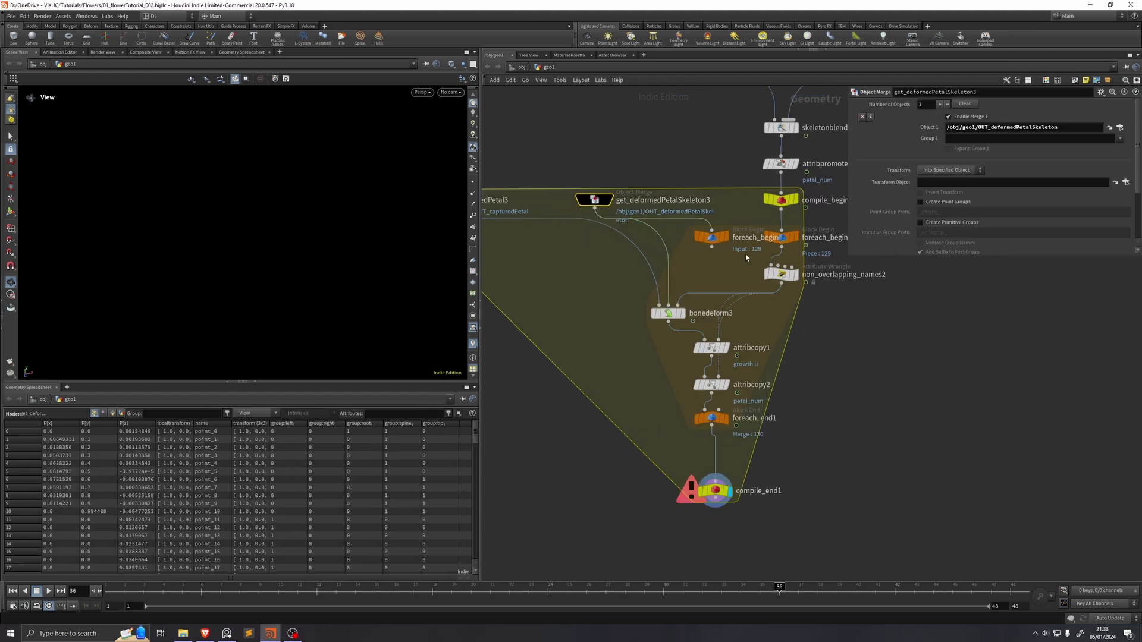
- Duplicate the Fetch Input block begin as foreach_begin3 and wire it between get_capturedPetal3 and bonedeform3
middle_click_drag(593, 298, 703, 300)
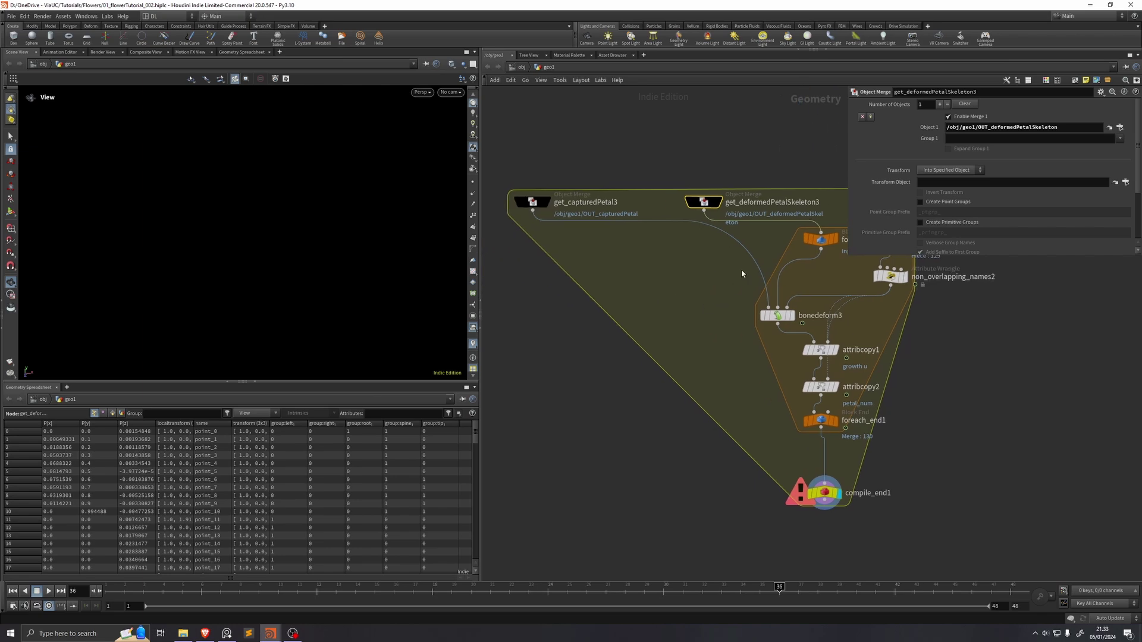
middle_click_drag(707, 202, 659, 198)
left_click_drag(773, 234, 655, 223, "alt")
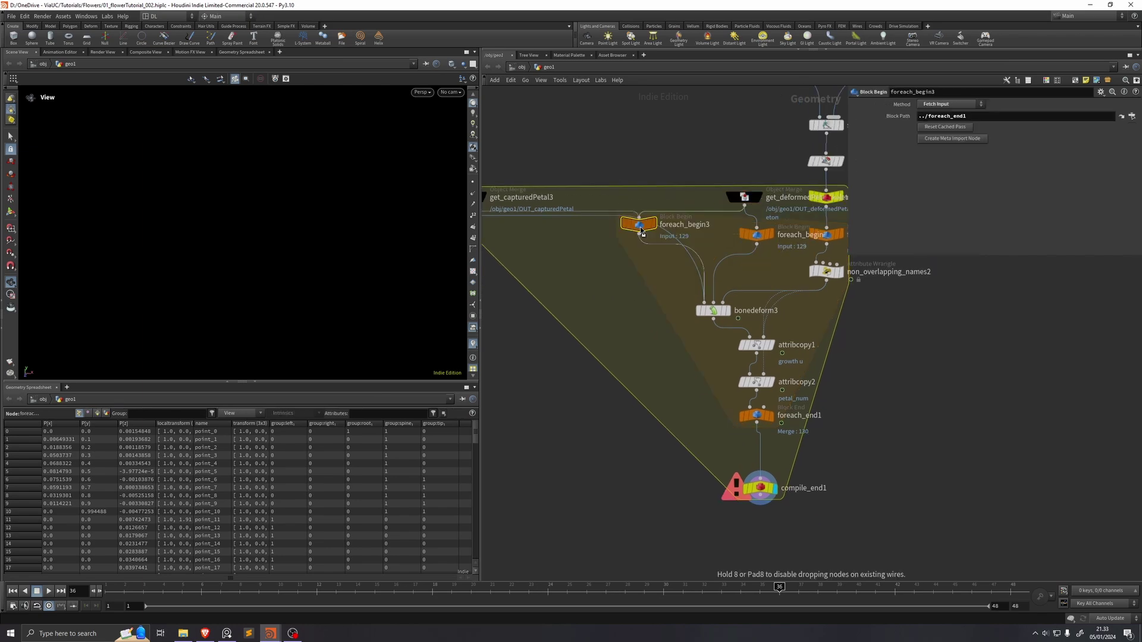
middle_click_drag(684, 226, 611, 228)
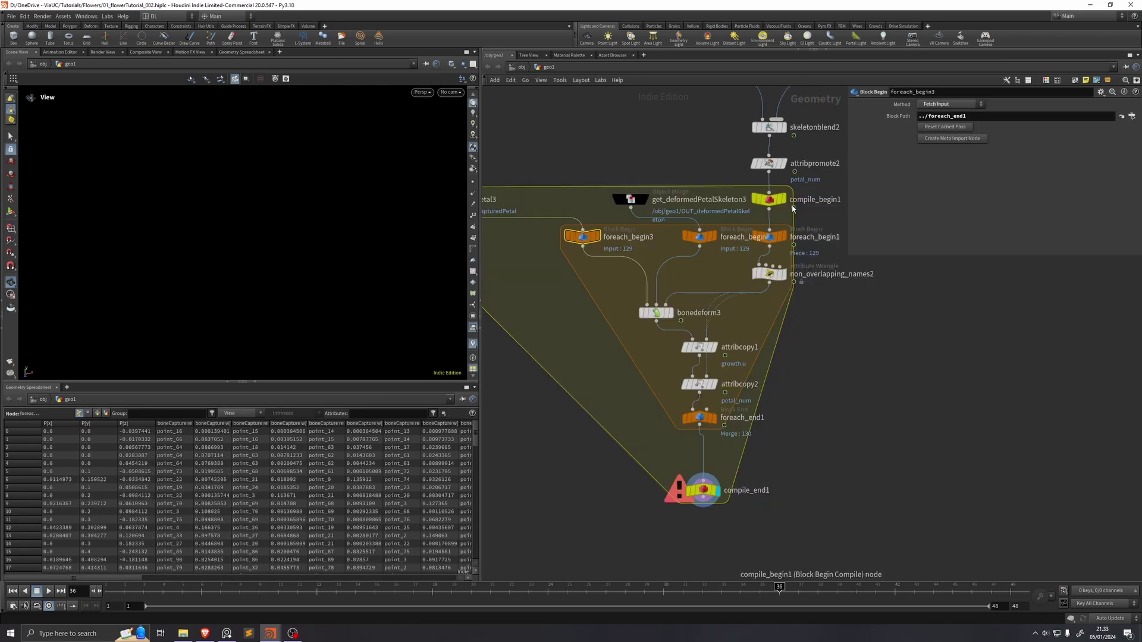
- Duplicate compile_begin1 twice and insert the copies between the two object merges and their Fetch Input block begins
mouse_move(772, 200)
left_click_drag(773, 199, 718, 200, "alt")
middle_click_drag(718, 200, 761, 196)
left_click_drag(668, 198, 684, 171)
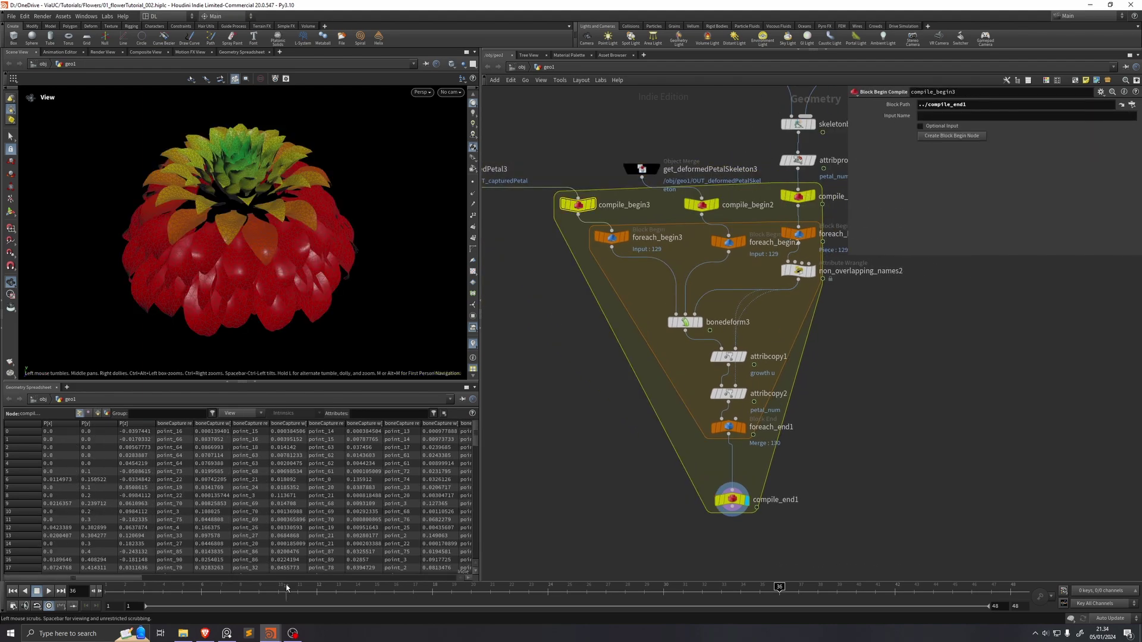
- Play the bloom animation through the compiled loop and save the scene
left_click(49, 591)
key("ctrl+s")
scroll(598, 444, "down", 5)
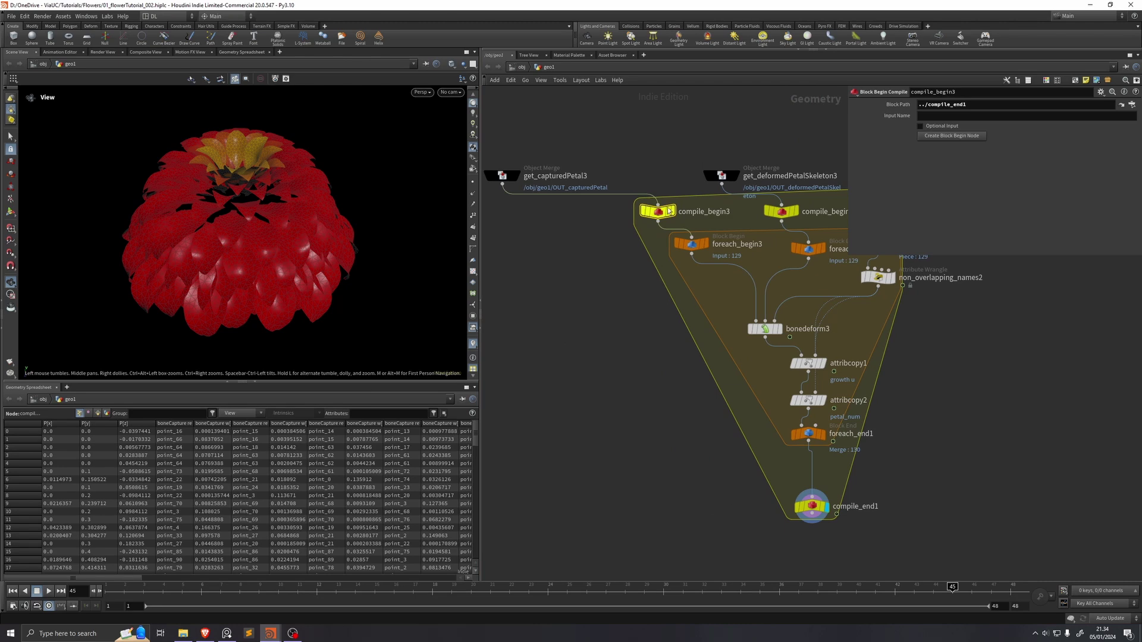
- Insert a Null between attribpromote2 and compile_begin1 and name it OUT_deformedPose
key("Tab")
type("null")
key("Return")
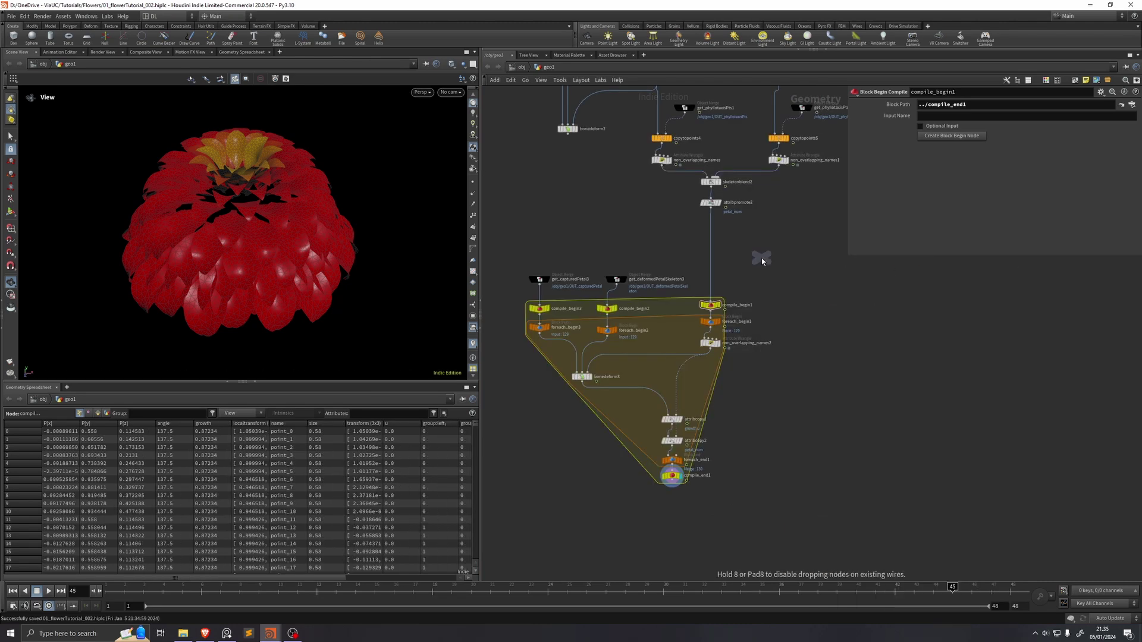
scroll(760, 255, "up", 3)
left_click(675, 208)
left_click(700, 206)
type("OU")
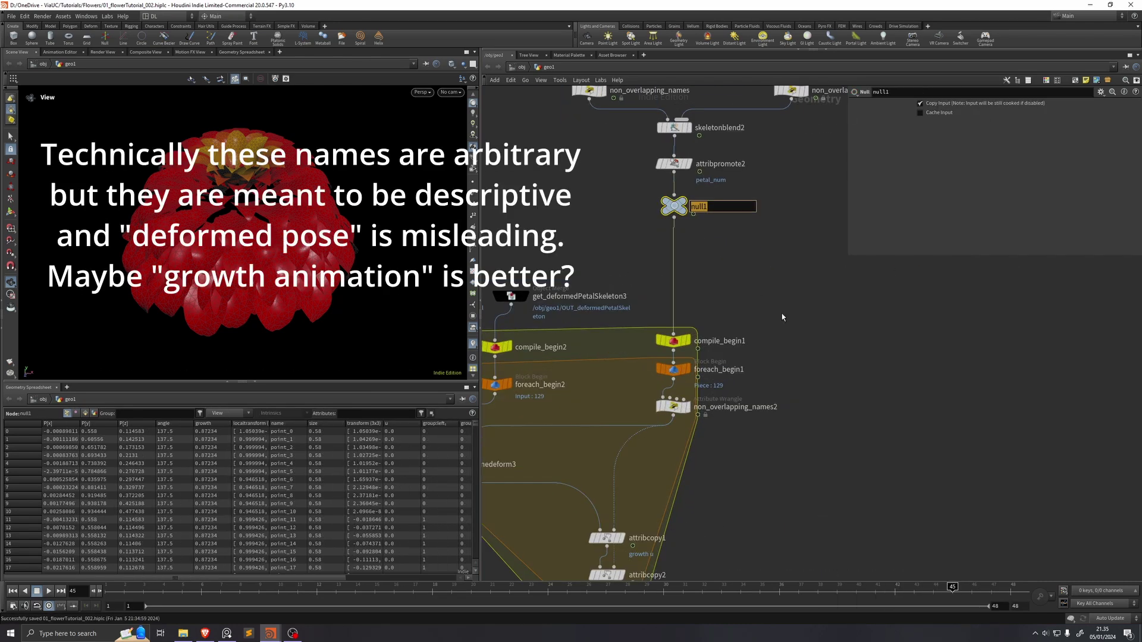
type("T_deformedPose")
key("Return")
- Duplicate get_deformedPetalSkeleton3, point the copy's Object 1 to /obj/geo1/OUT_deformedPose, and feed compile_begin1 from it instead of the null
left_click_drag(593, 287, 766, 279, "alt")
left_click_drag(756, 196, 1023, 126)
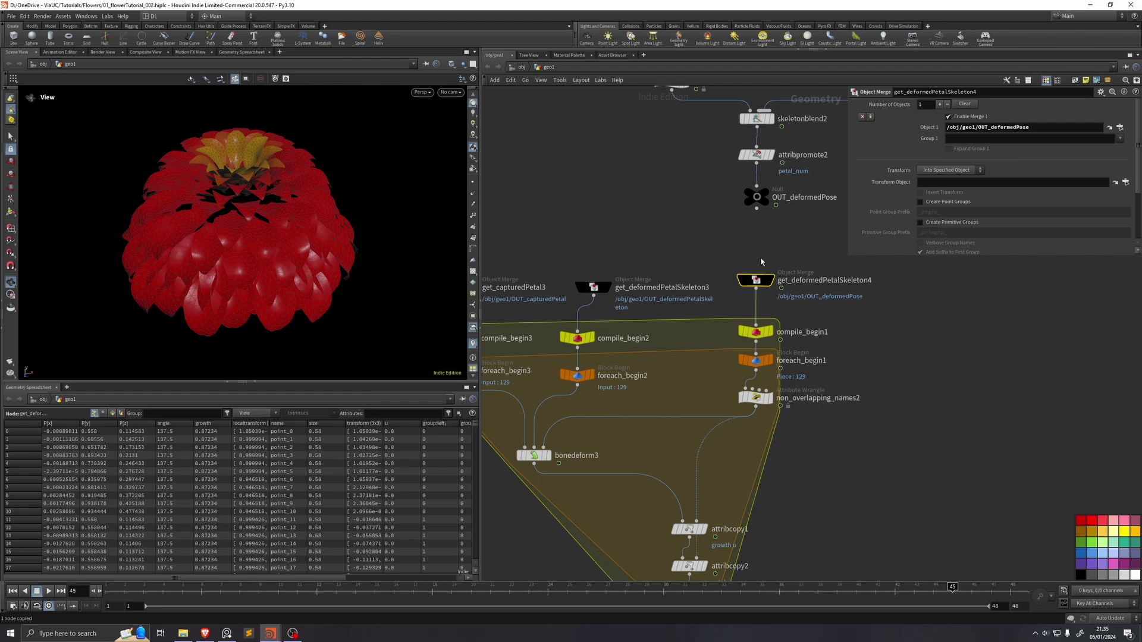
- Select the whole compile block with its three object merges and move it aside from the skeleton blend chain
middle_click_drag(757, 254, 736, 224)
scroll(735, 220, "down", 5)
left_click(801, 279)
middle_click_drag(868, 383, 755, 403)
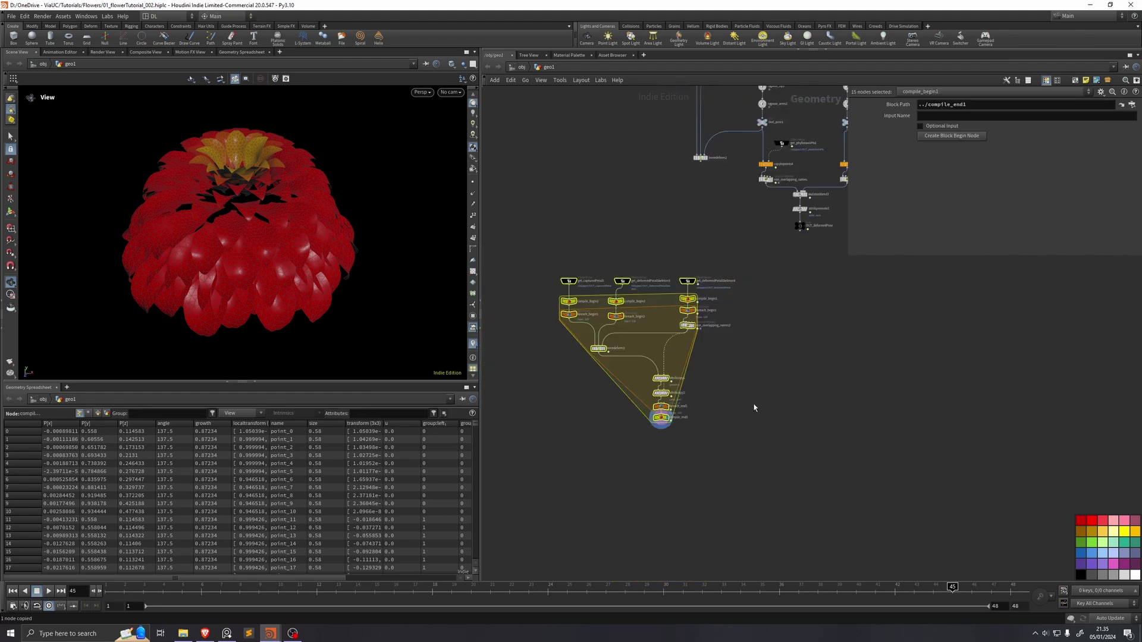